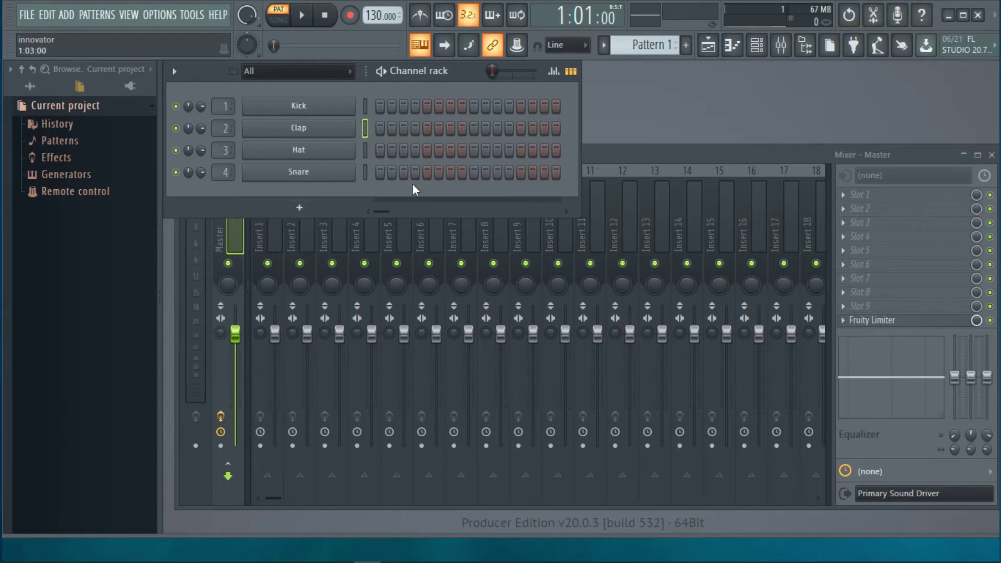
pyautogui.hotkey('alt', 'p')
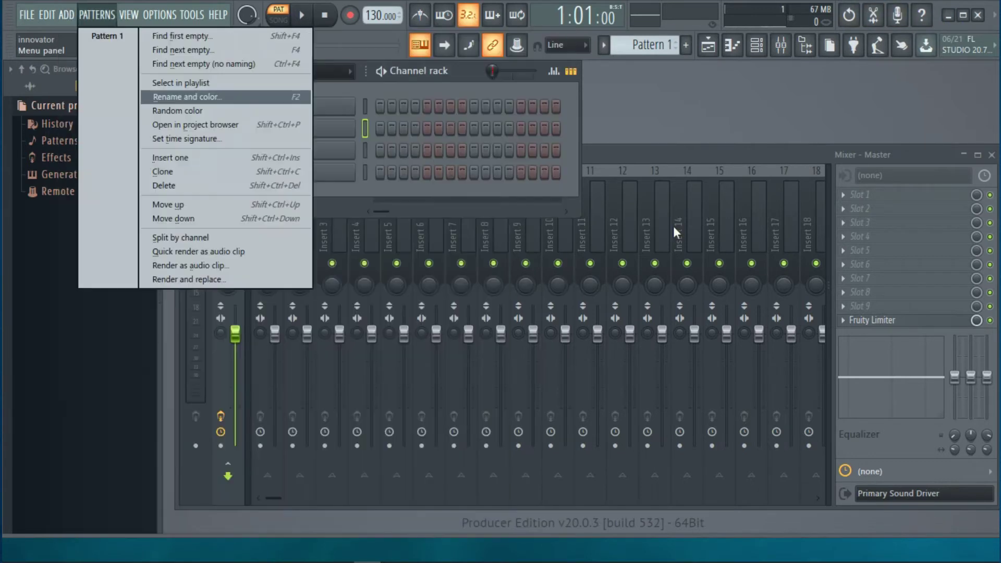
pyautogui.click(867, 196)
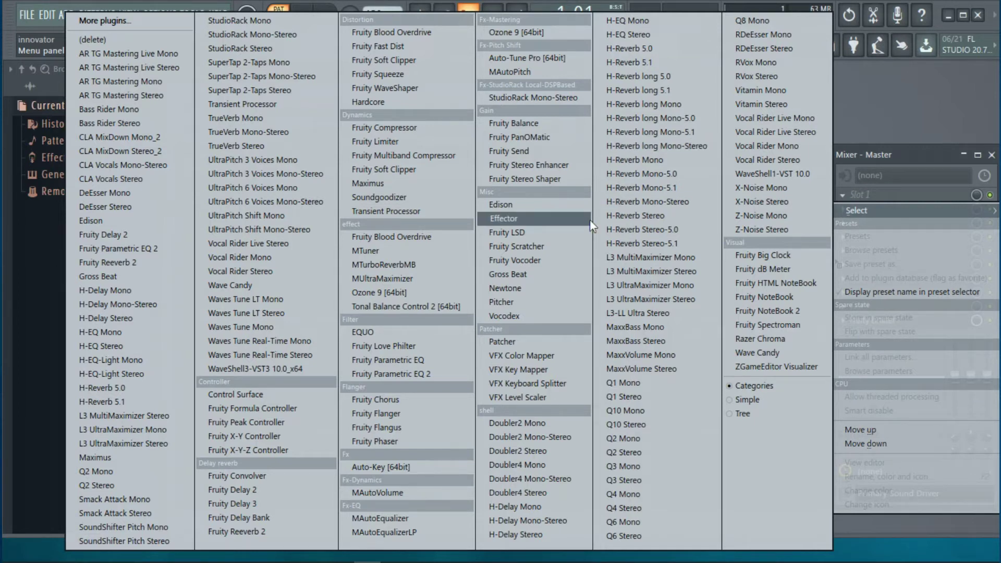
pyautogui.click(413, 140)
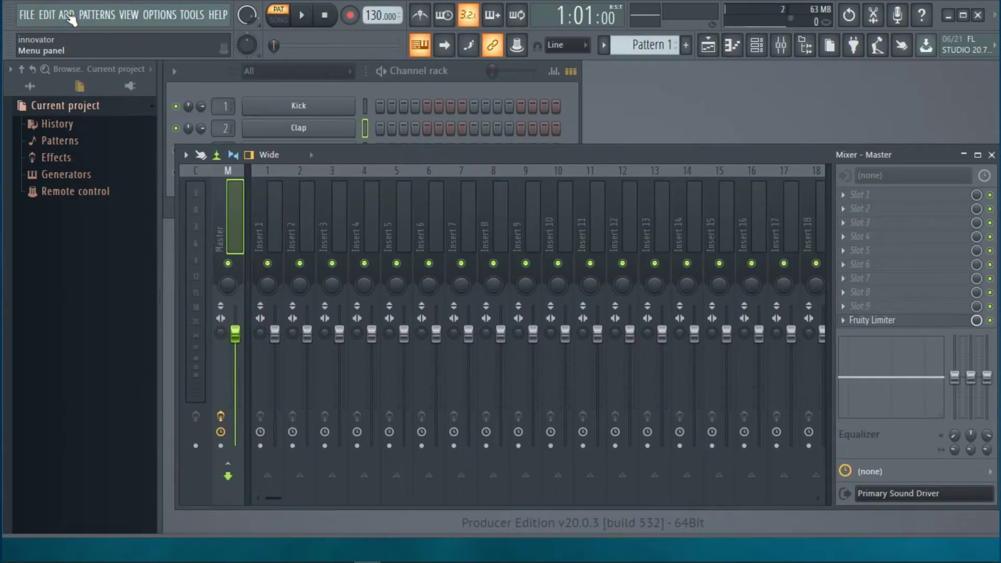
# Search the full generator plugin list for "hal" and add the VST version of HALion 6 to the project
pyautogui.click(66, 14)
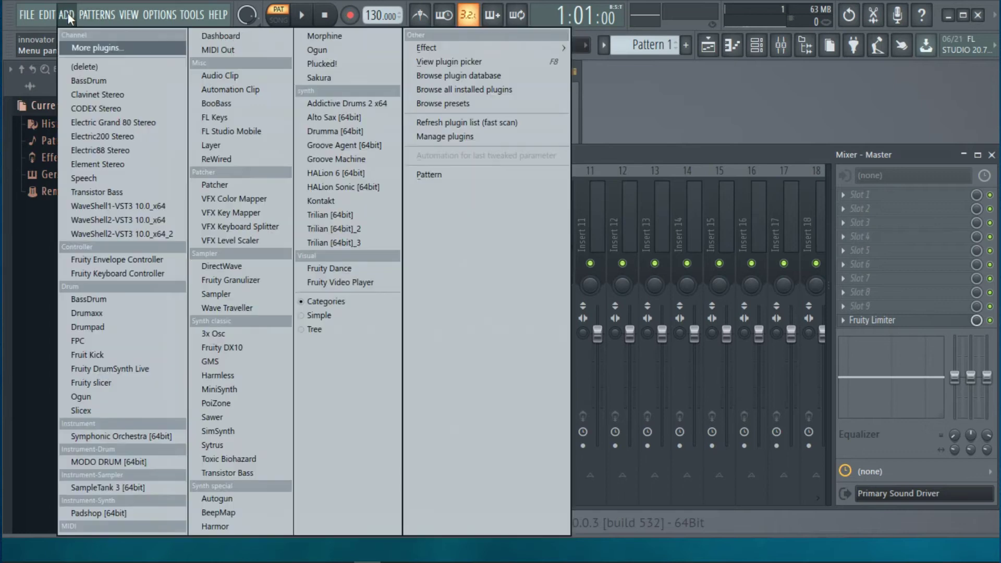
pyautogui.moveTo(97, 15)
pyautogui.moveTo(66, 14)
pyautogui.click(80, 46)
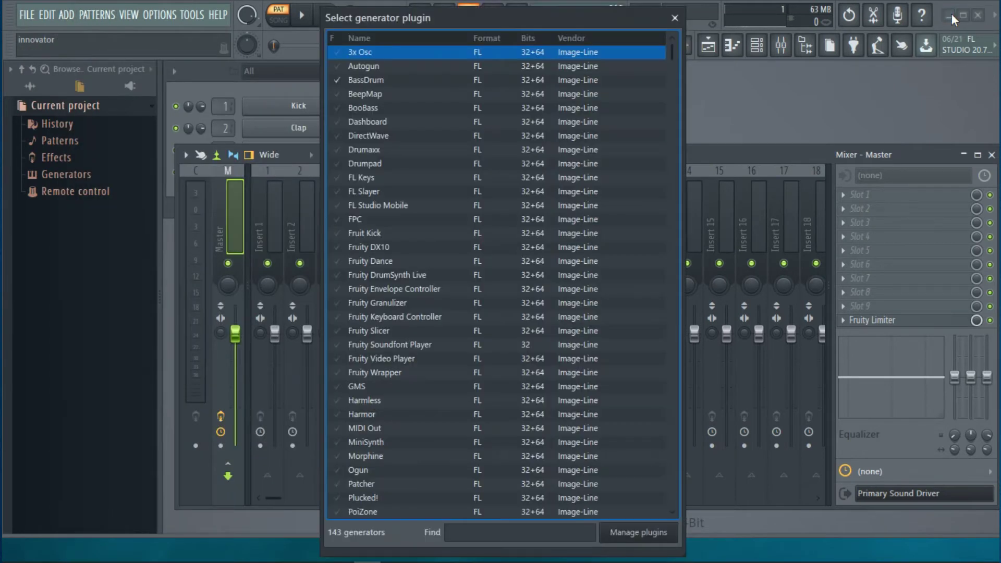
pyautogui.click(512, 534)
pyautogui.write('ha')
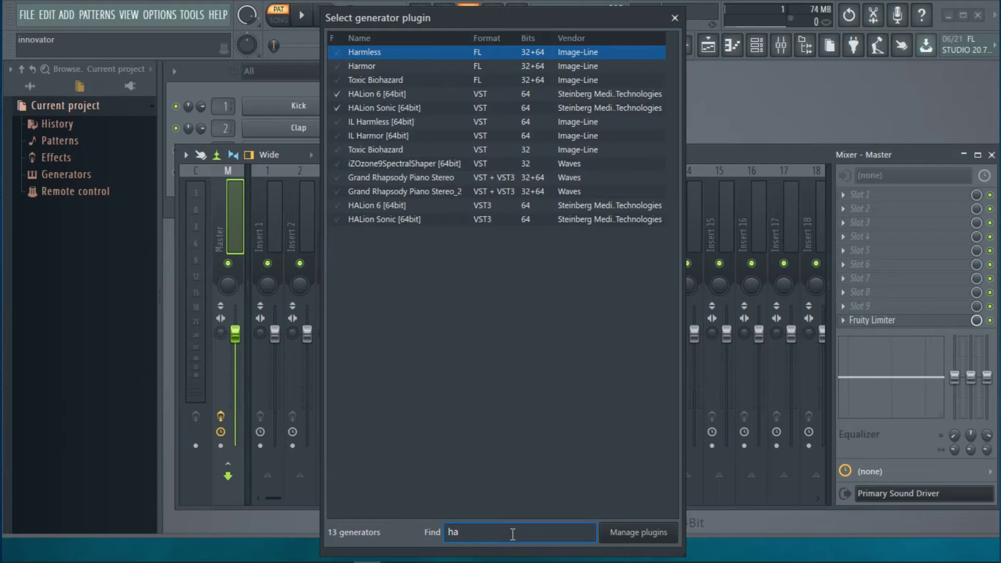
pyautogui.write('l')
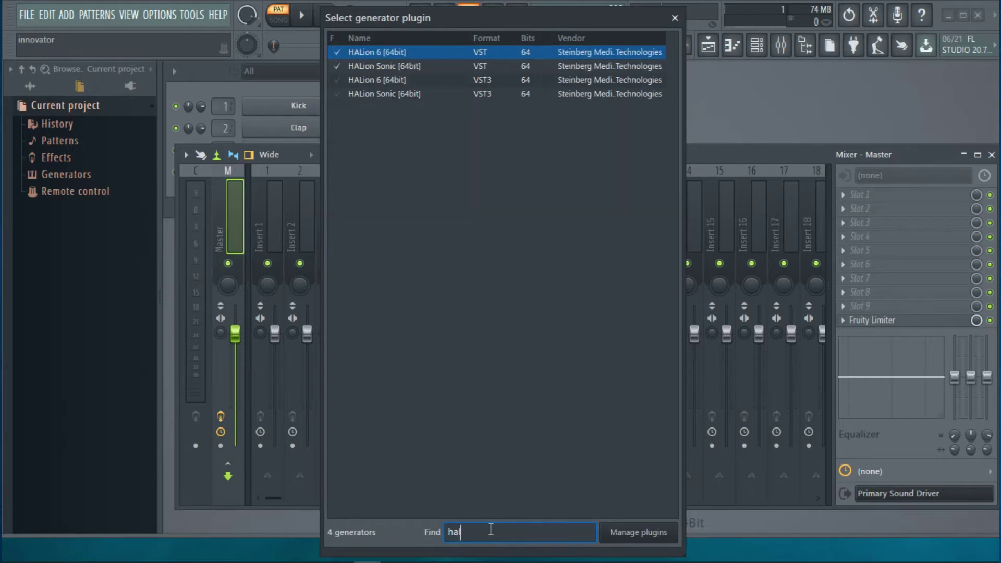
pyautogui.doubleClick(426, 56)
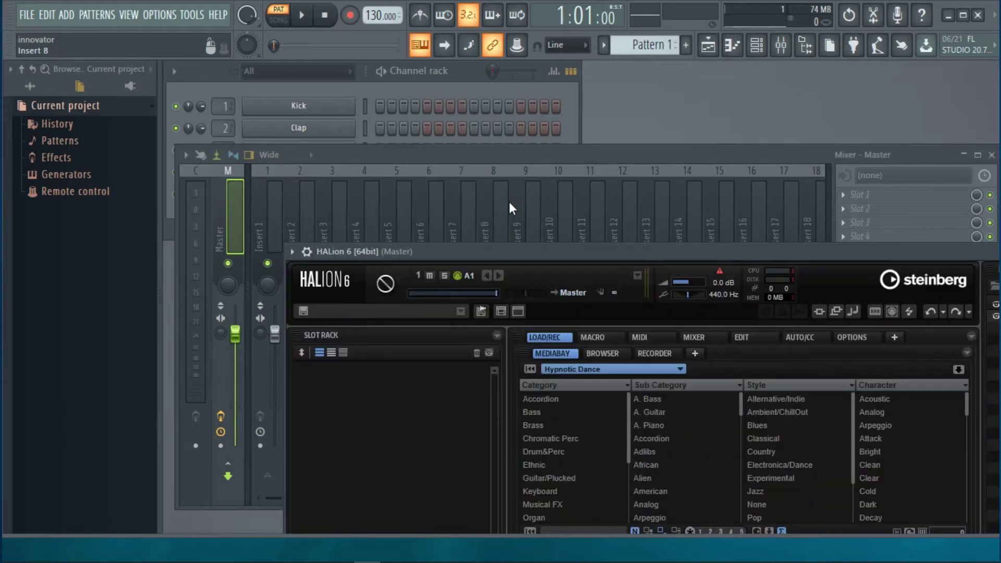
# Show the macro page of the Iron Rain program and load the Sound FX program "Log in please" into the slot
pyautogui.moveTo(521, 255); pyautogui.dragTo(489, 171)
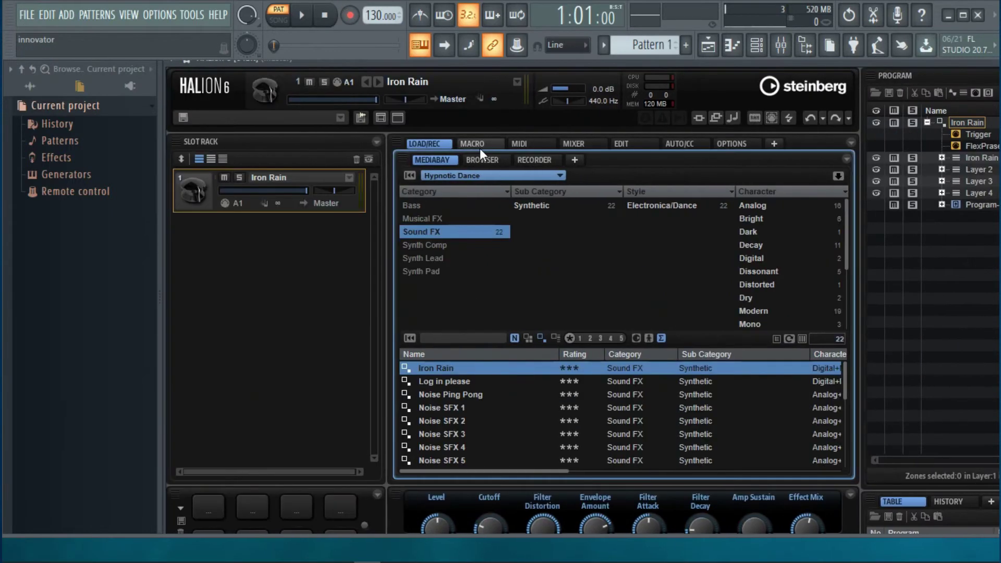
pyautogui.click(480, 147)
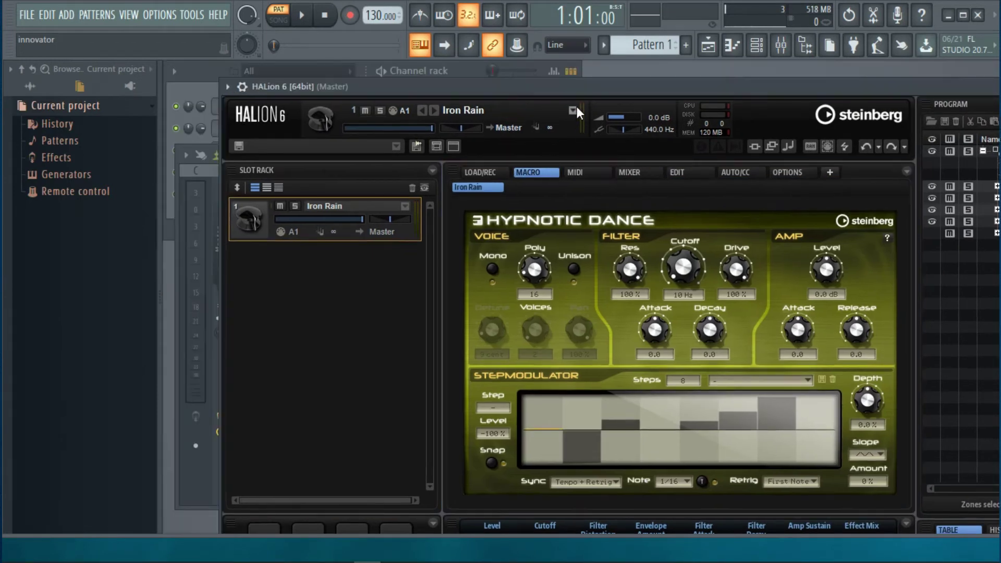
pyautogui.click(571, 109)
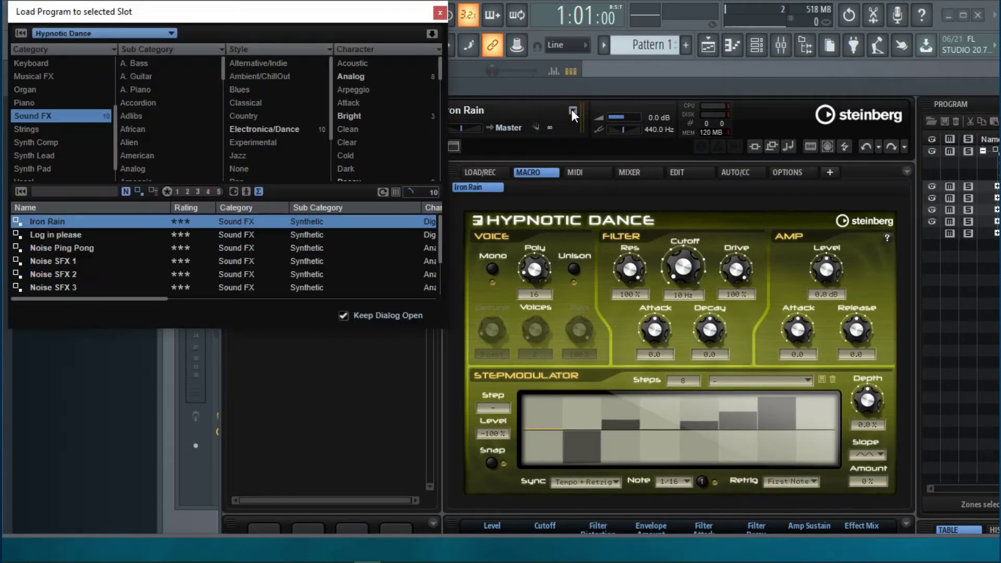
pyautogui.click(56, 237)
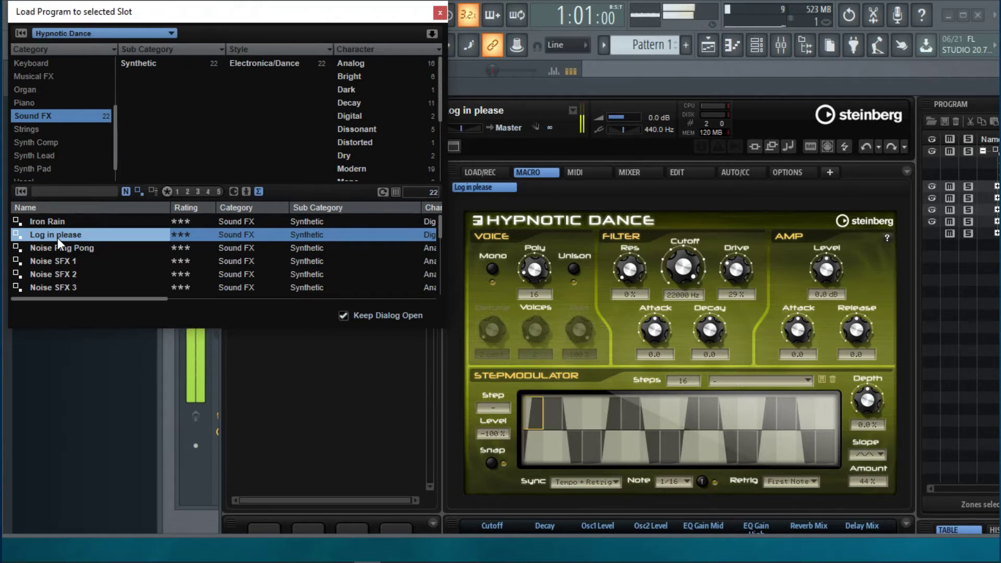
# Filter the programs by the Bass category and load Dark Body, followed by Dark Pulse, into the slot
pyautogui.click(30, 93)
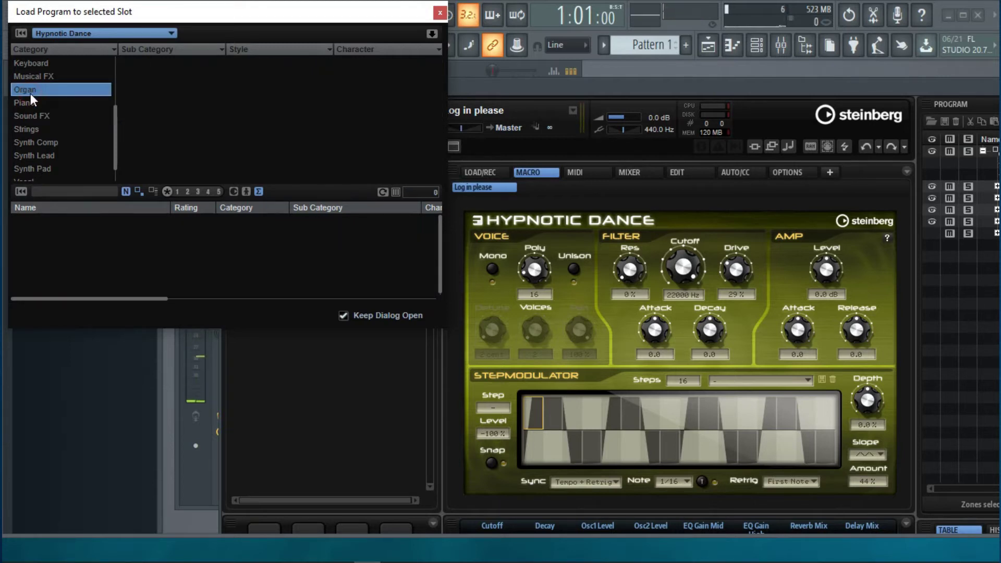
pyautogui.click(30, 93)
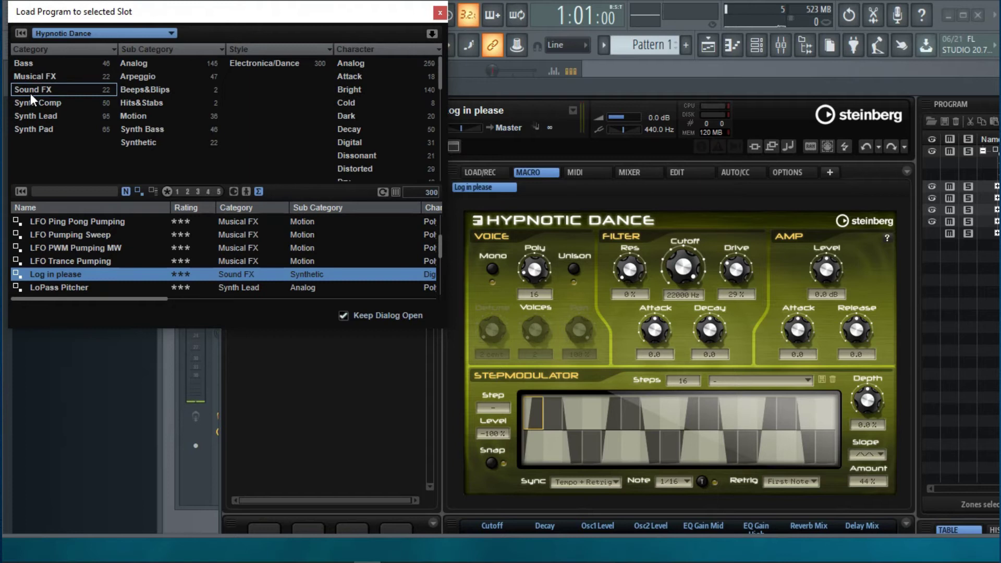
pyautogui.click(27, 62)
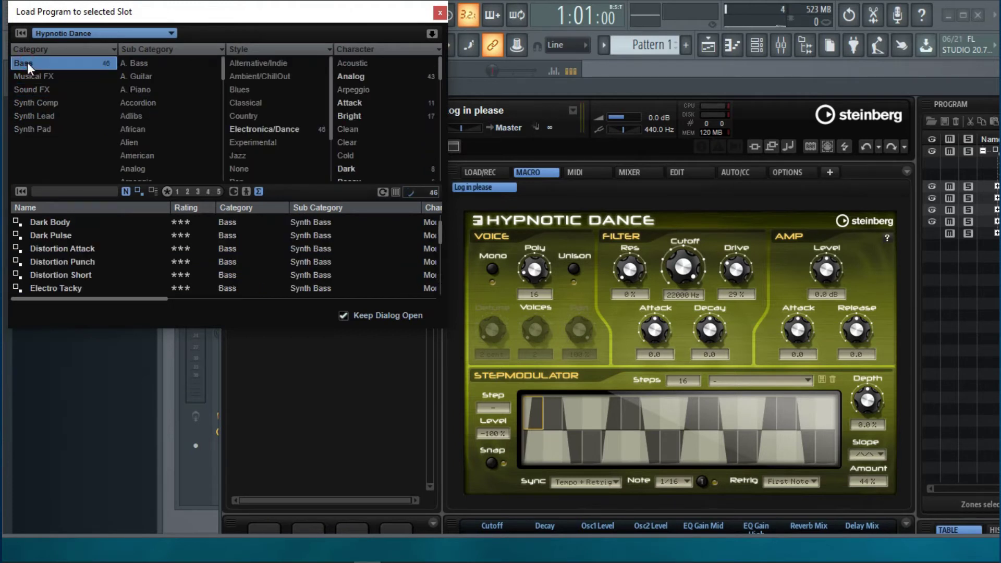
pyautogui.click(57, 226)
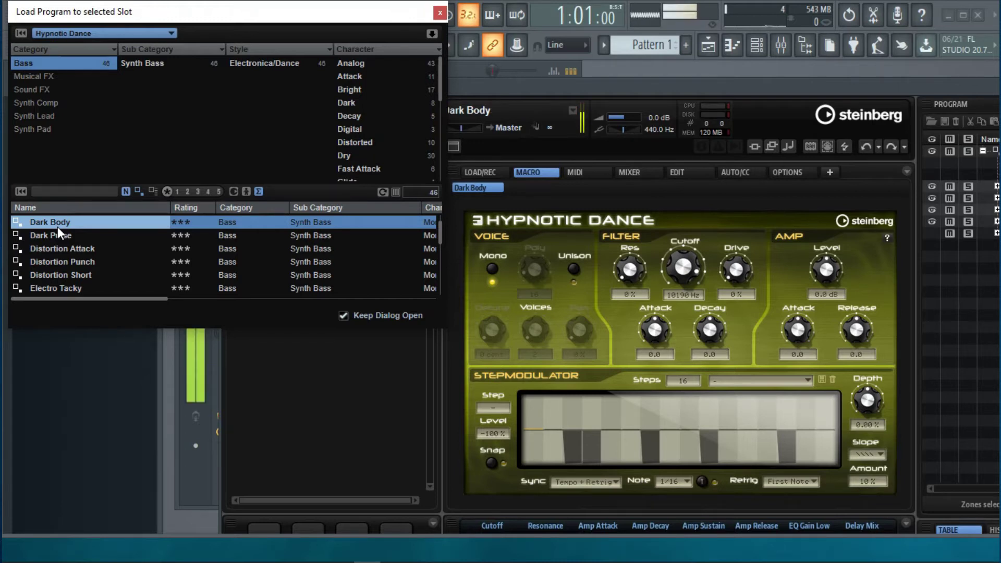
pyautogui.click(61, 234)
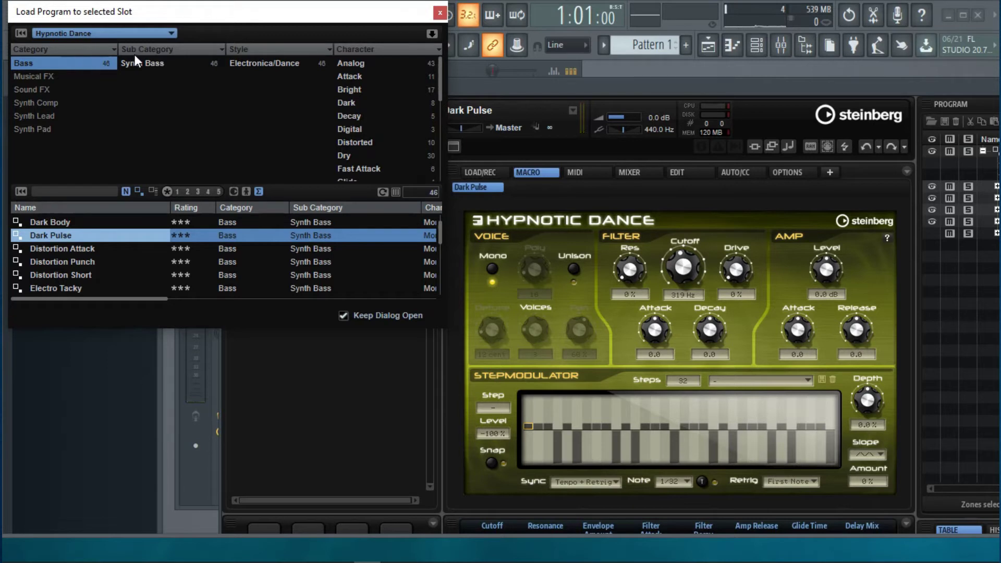
# Examine the Category column's attribute choices and the Synth Bass subcategory, clear the category filters, and close the program loading dialog
pyautogui.click(84, 54)
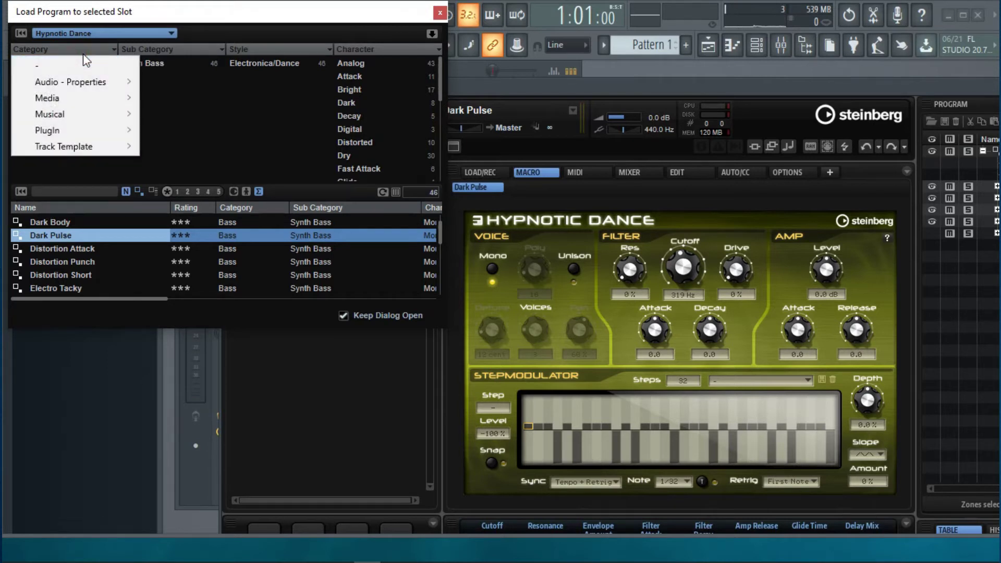
pyautogui.click(84, 55)
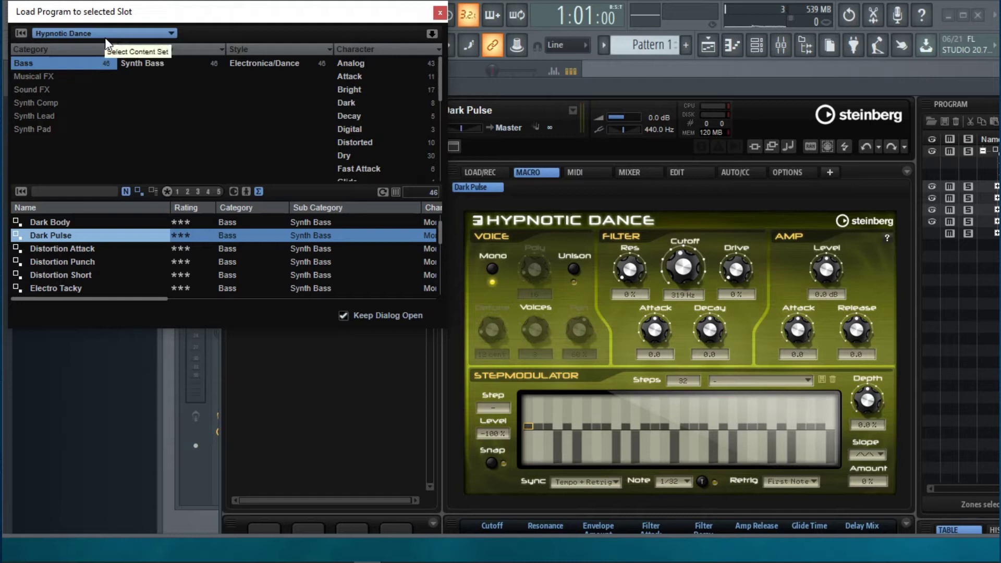
pyautogui.click(50, 51)
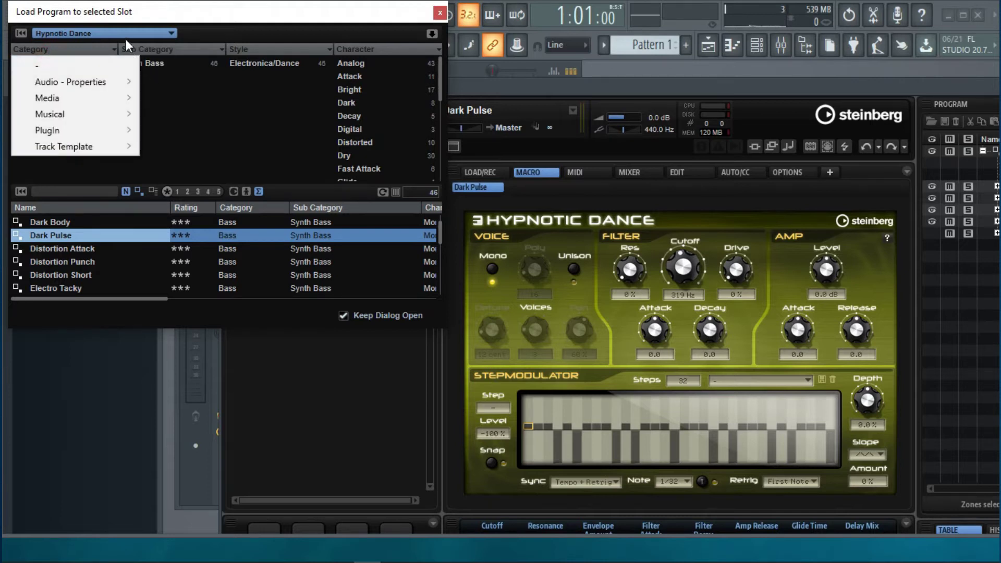
pyautogui.click(262, 49)
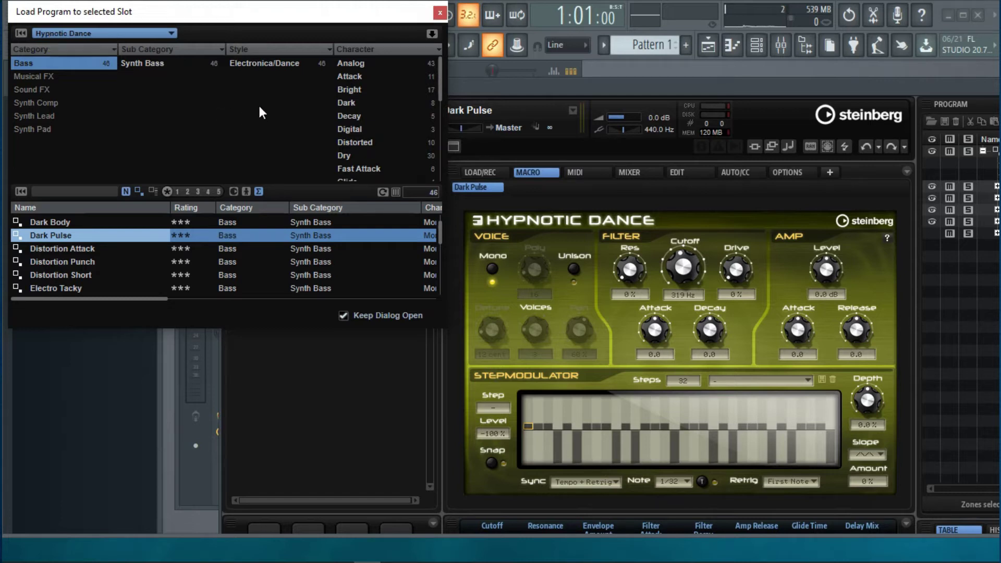
pyautogui.click(172, 61)
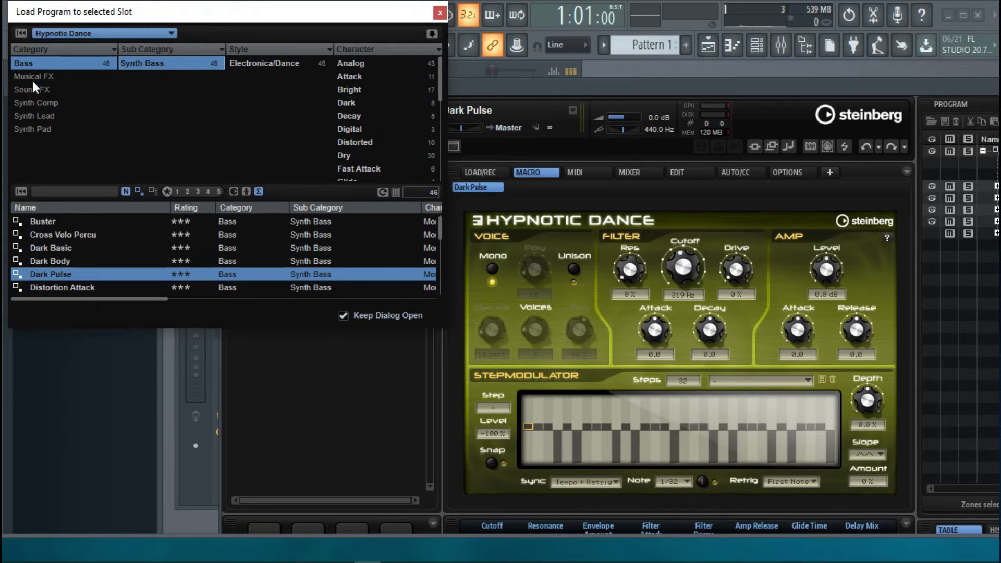
pyautogui.click(36, 115)
pyautogui.click(36, 115)
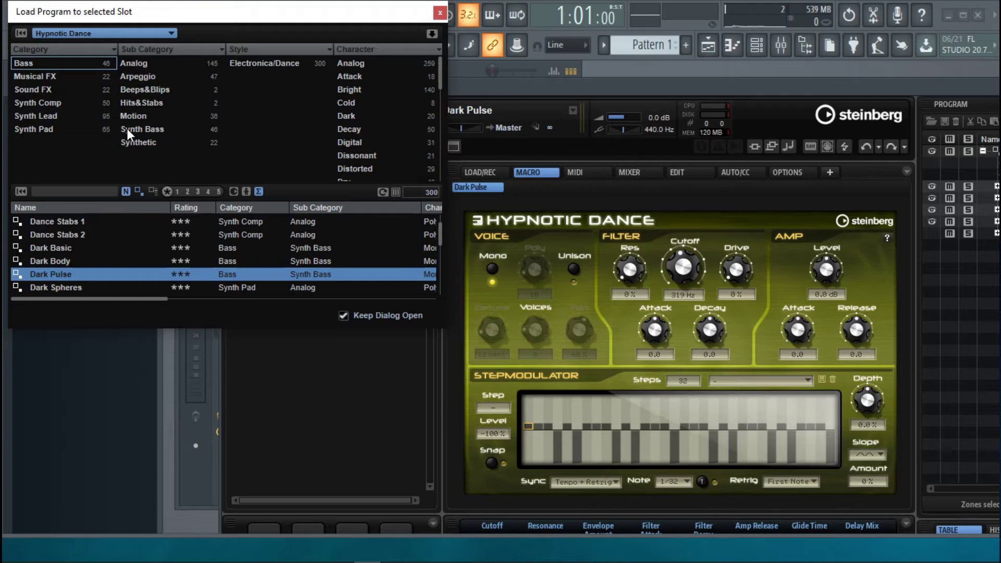
pyautogui.click(77, 47)
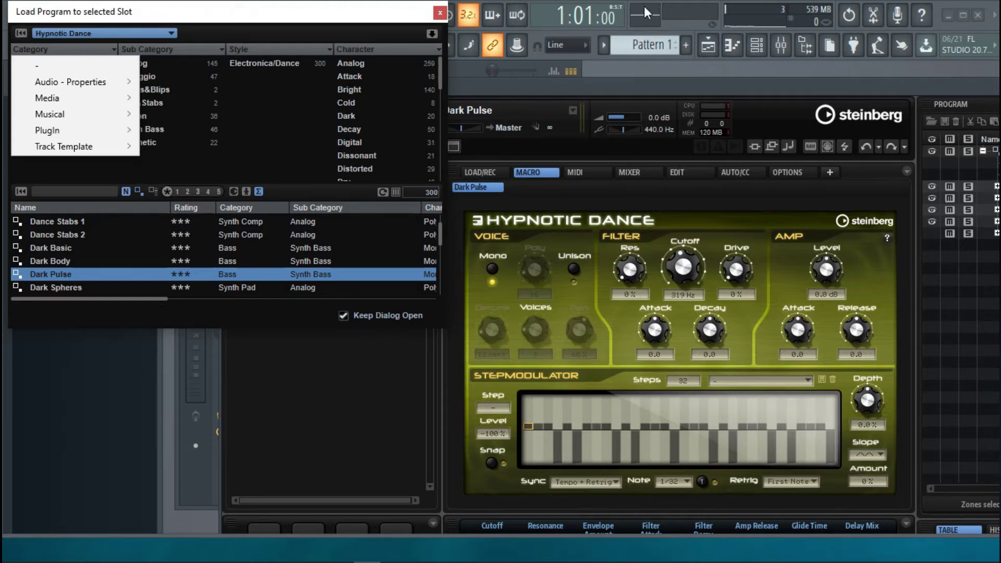
pyautogui.click(341, 10)
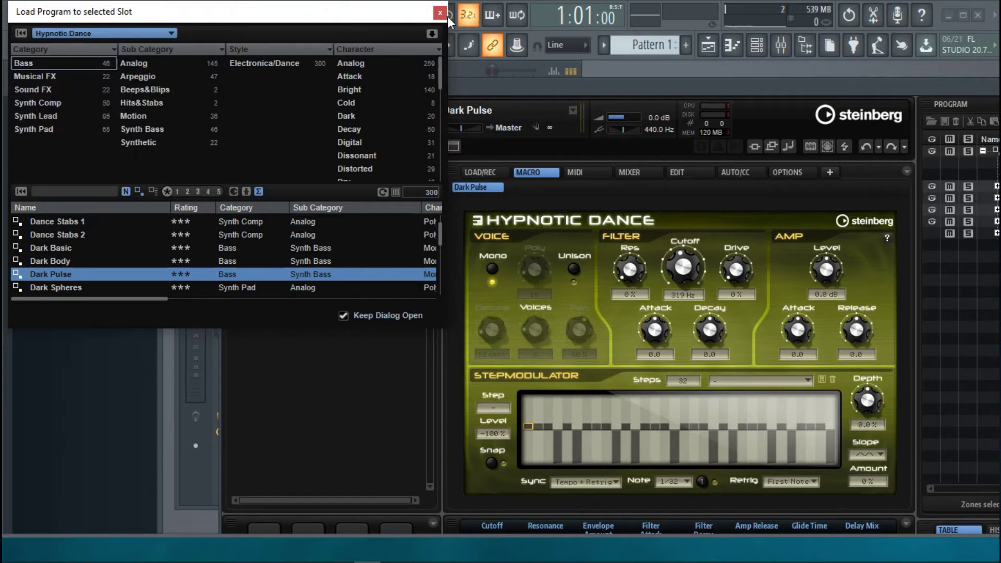
pyautogui.click(439, 13)
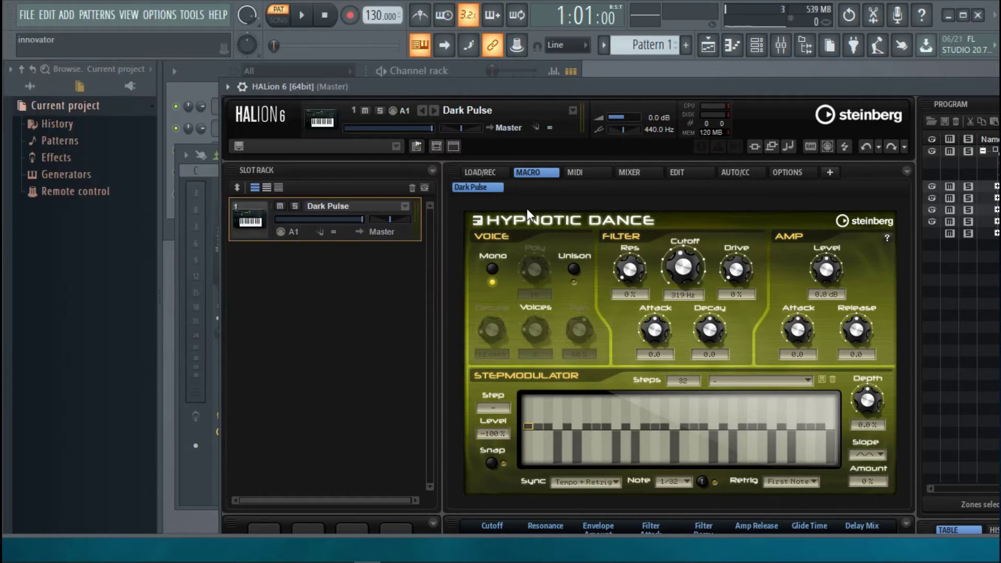
# Load the Musical FX program Colors of Venus from the MediaBay and audition it with several notes
pyautogui.click(483, 174)
pyautogui.doubleClick(492, 415)
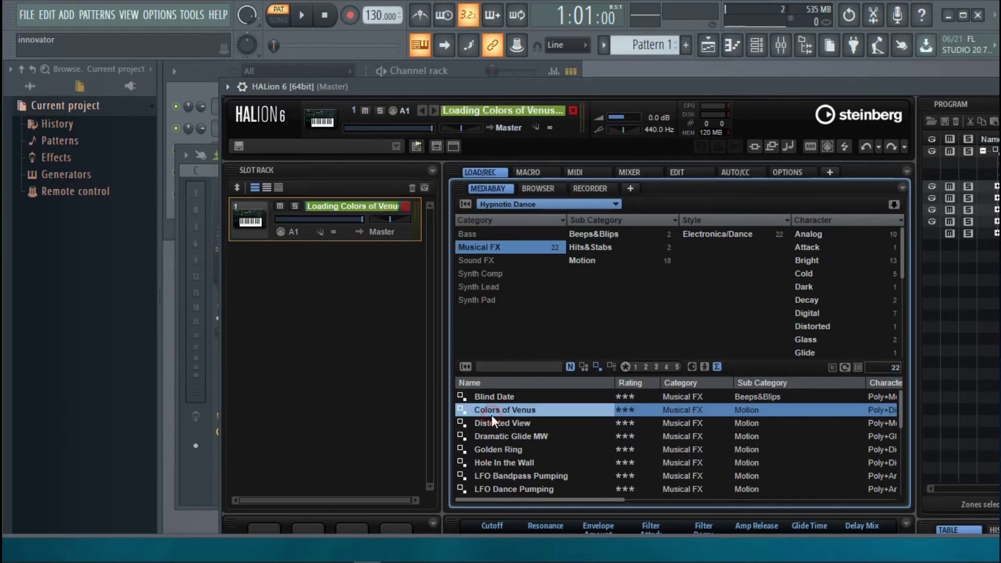
pyautogui.press('r')
pyautogui.press('r')
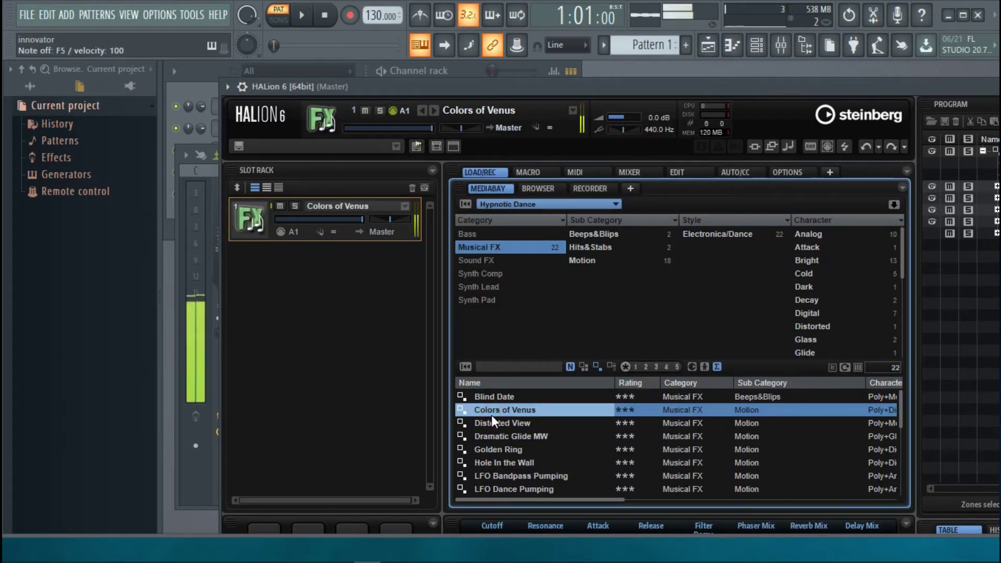
pyautogui.press('r')
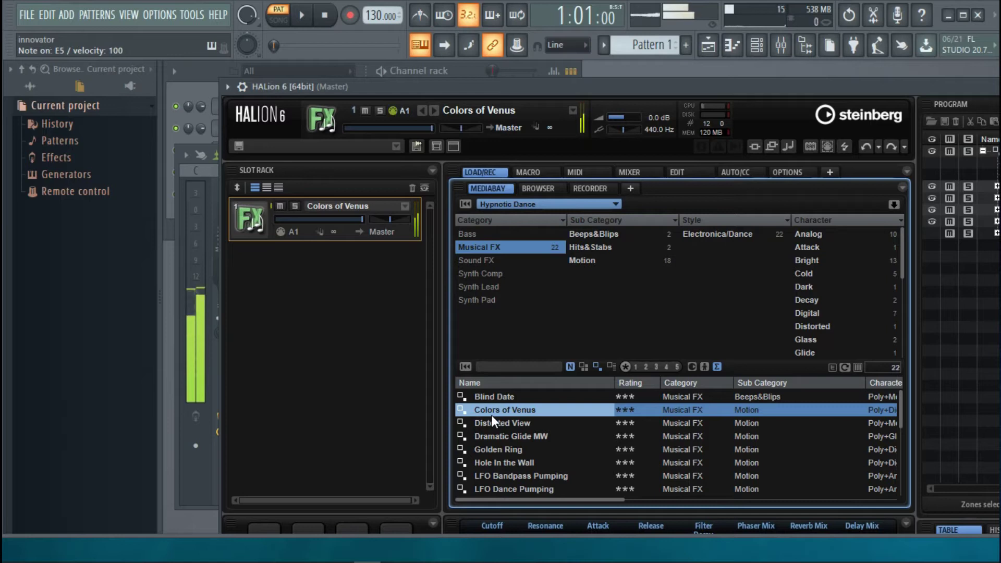
pyautogui.press('g')
pyautogui.press('v')
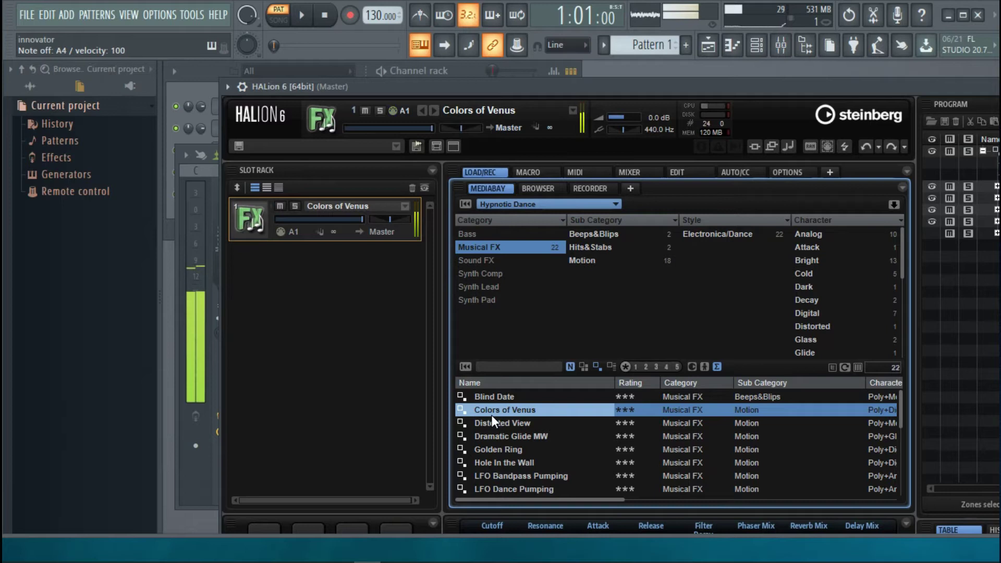
pyautogui.press('t')
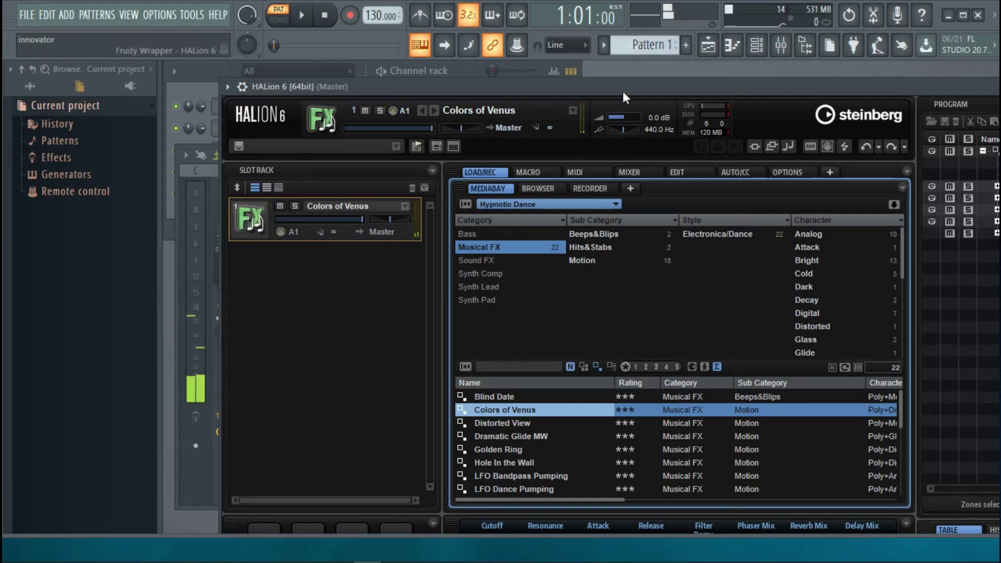
# Reposition the HALion window to reveal the program tree, and load the Synth Lead program Big Resonance
pyautogui.moveTo(620, 91); pyautogui.dragTo(478, 99)
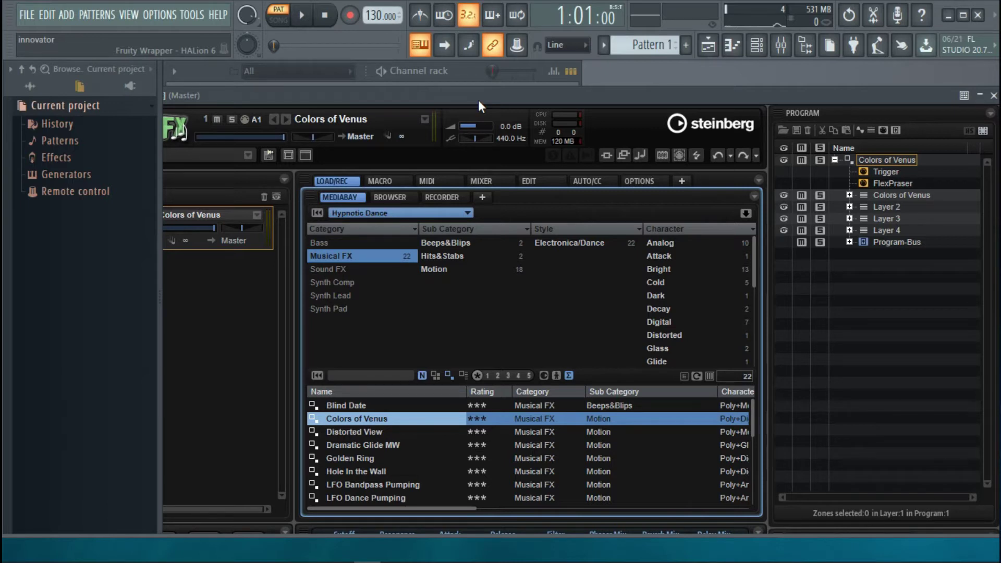
pyautogui.click(331, 295)
pyautogui.doubleClick(364, 406)
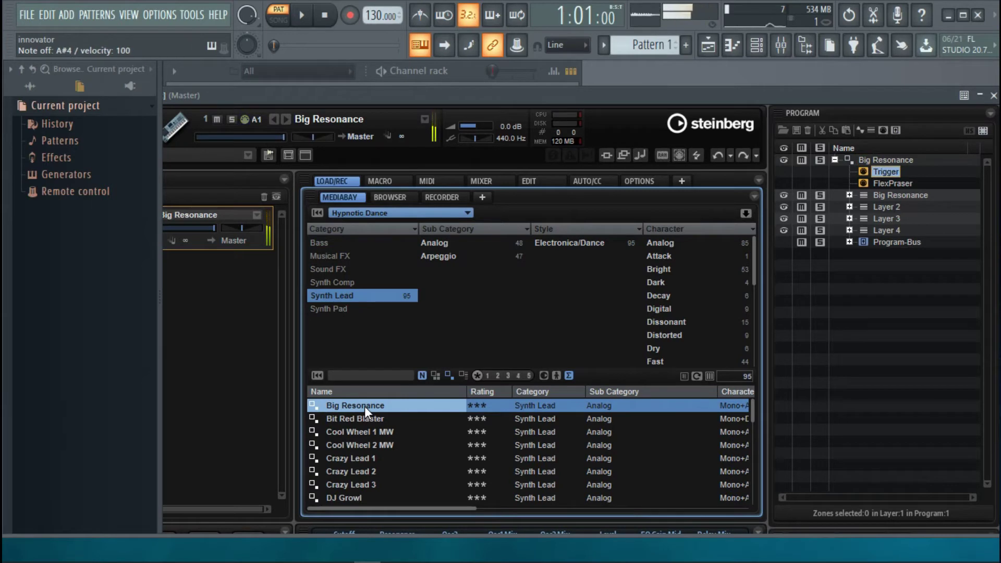
pyautogui.press('Down')
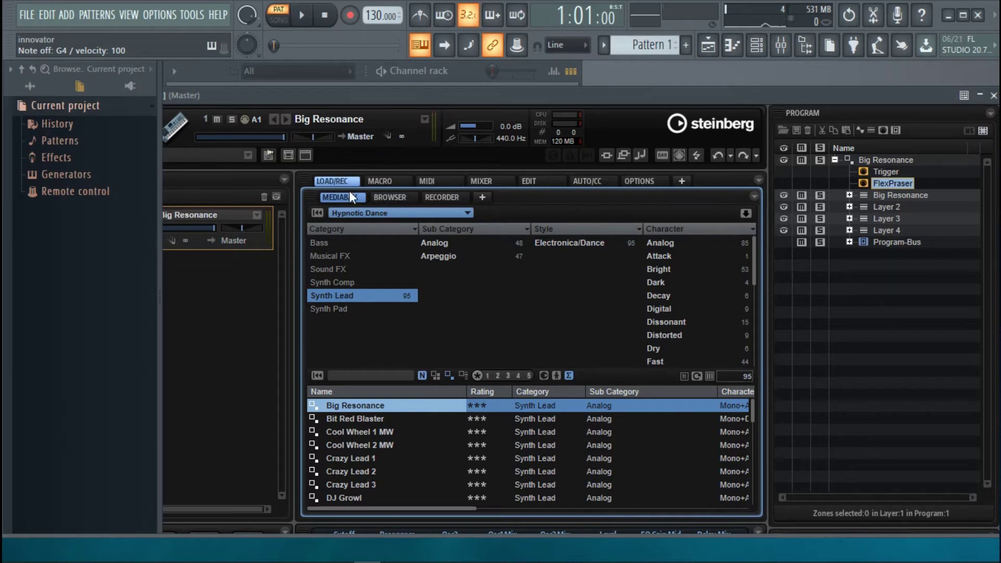
# Open the MediaBay's overview of available instrument sets in place of the Hypnotic Dance selection
pyautogui.click(344, 228)
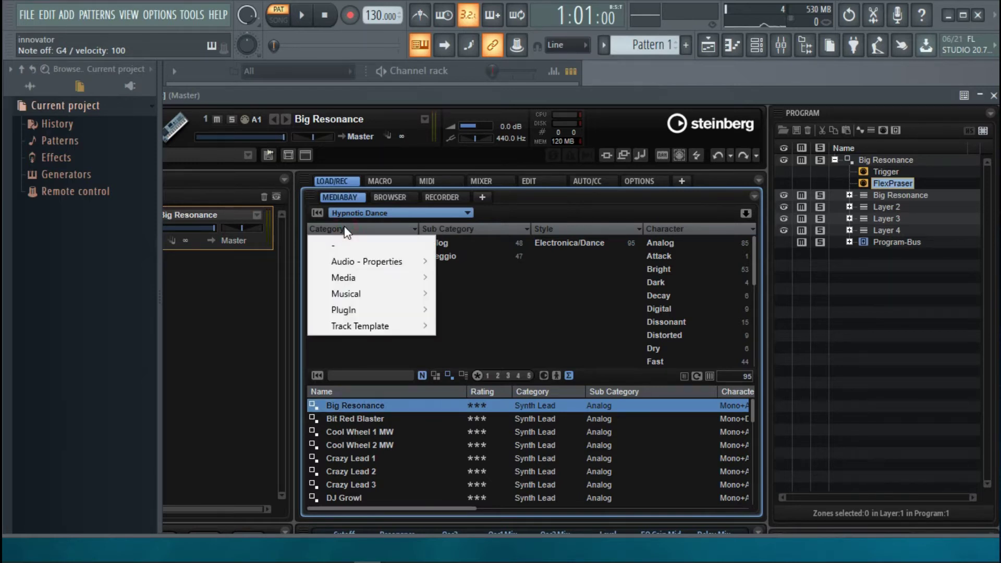
pyautogui.click(384, 213)
pyautogui.click(384, 212)
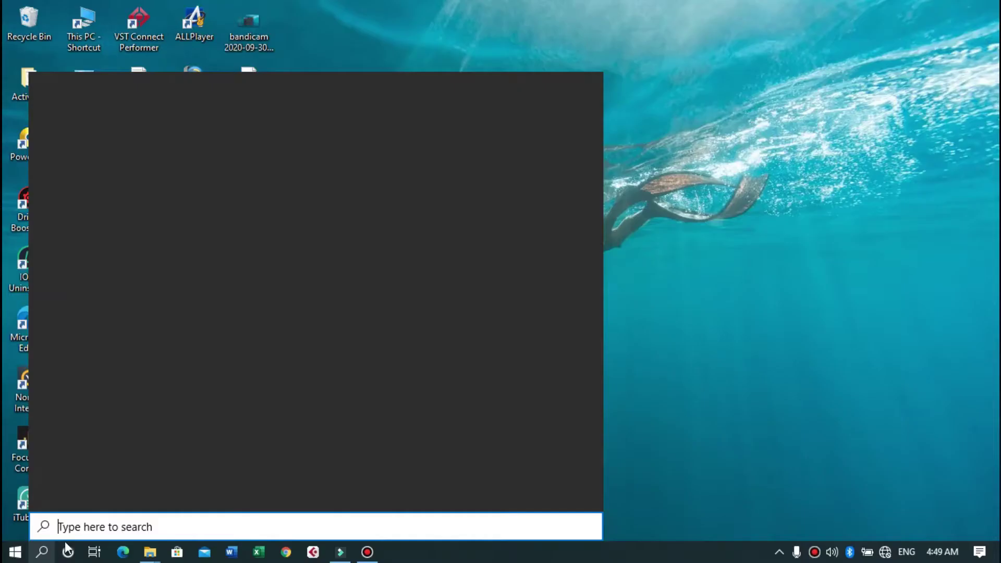
# Switch to eLicenser Control Center, skip the license database update, and dismiss the welcome window
pyautogui.write('e')
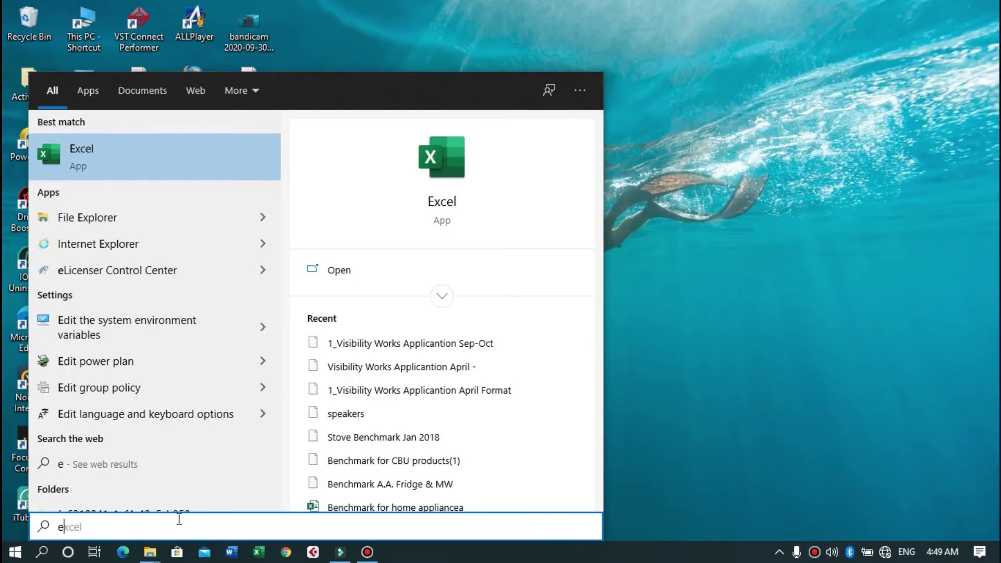
pyautogui.write('l')
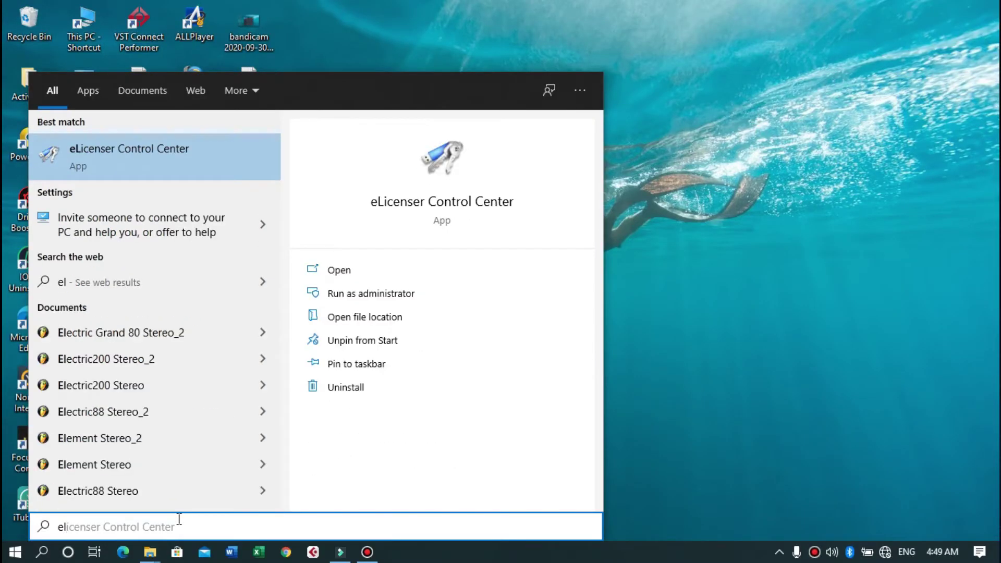
pyautogui.click(164, 153)
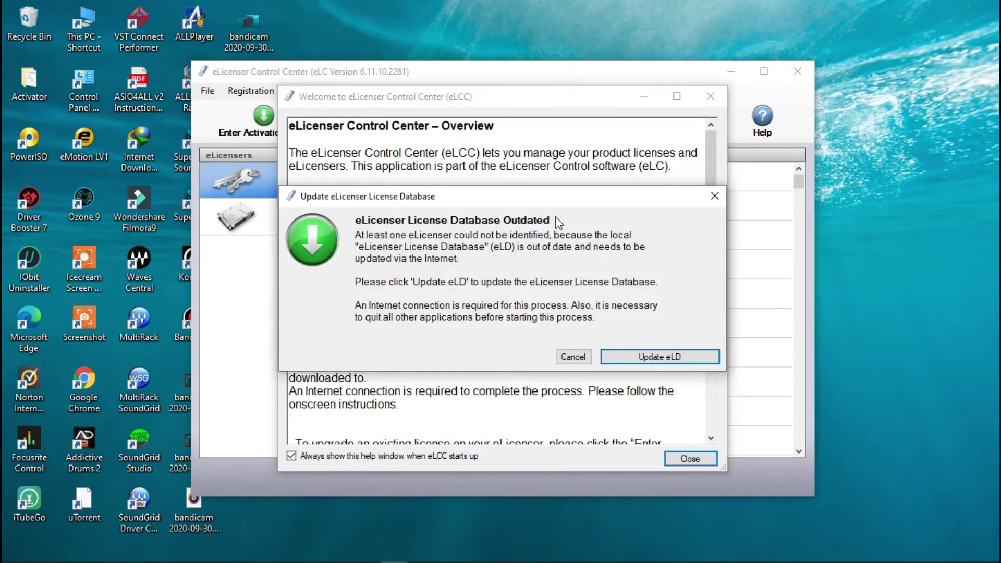
pyautogui.click(572, 357)
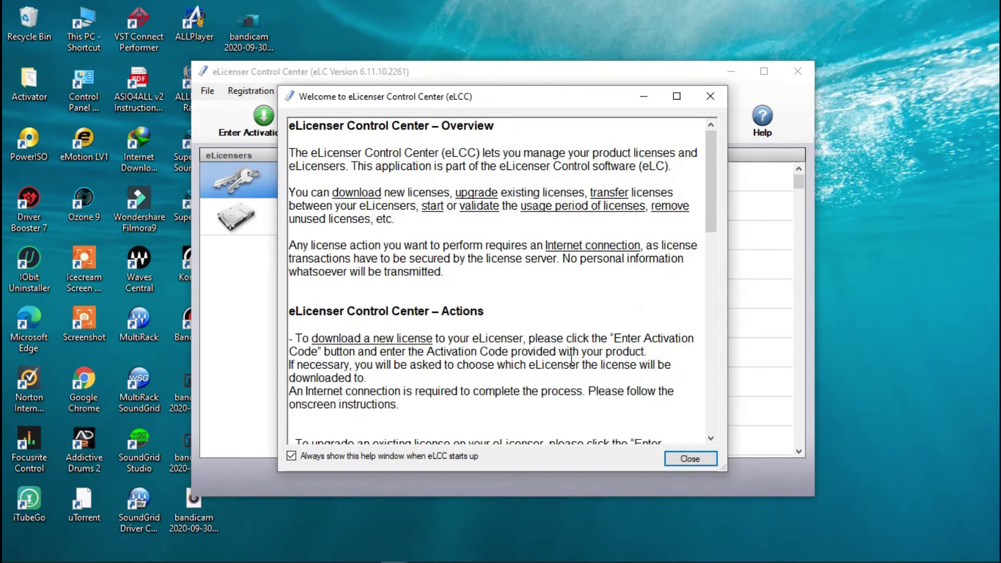
pyautogui.click(690, 458)
# Examine the list of Steinberg product licenses under My Licenses and close eLicenser Control Center
pyautogui.click(573, 407)
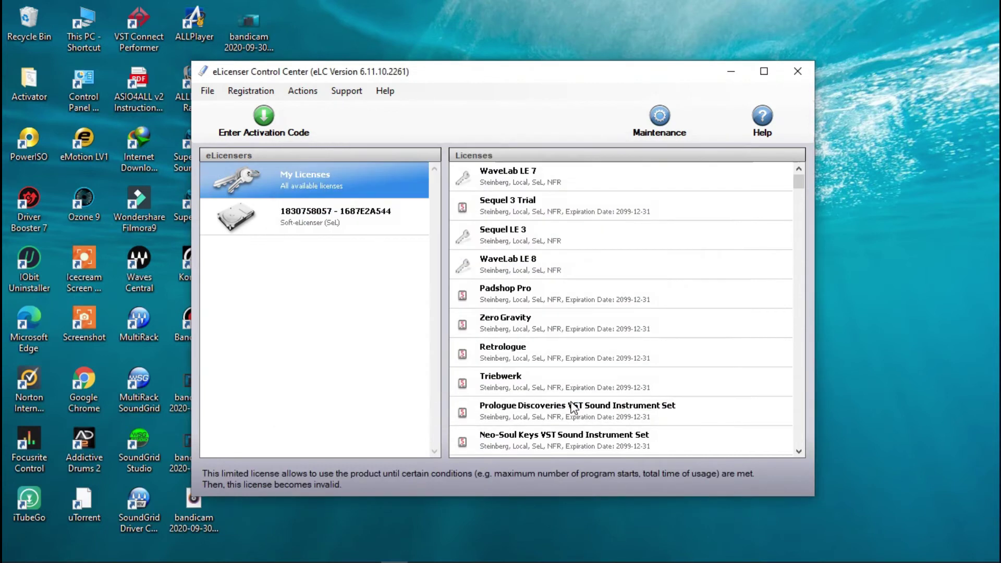
pyautogui.moveTo(804, 183); pyautogui.dragTo(799, 370)
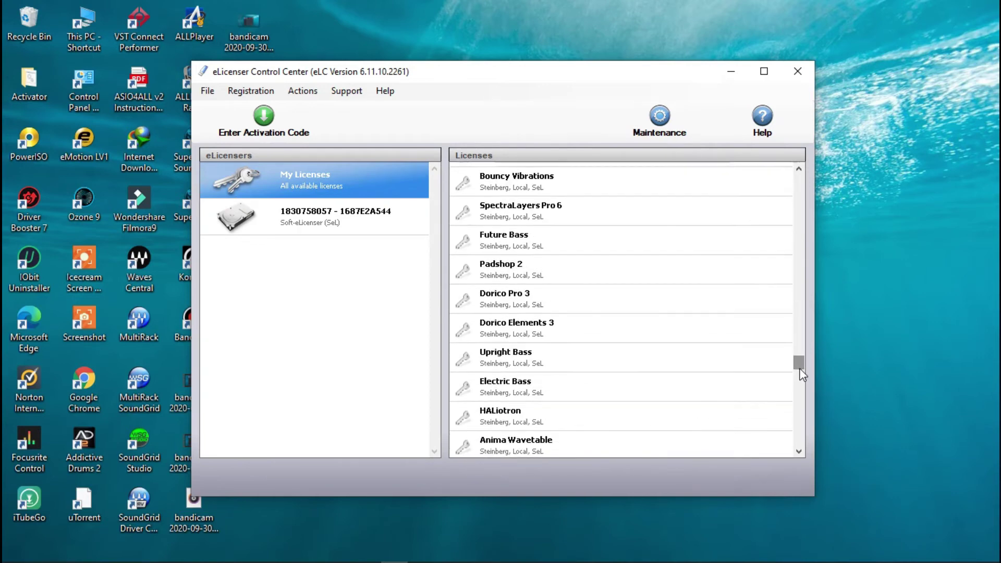
pyautogui.click(797, 71)
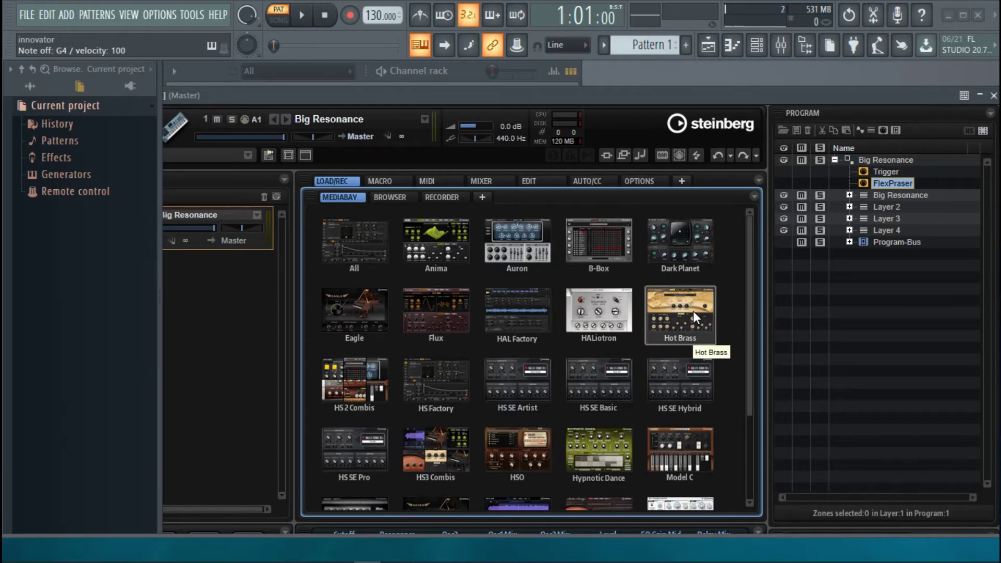
# Show programs from all instrument sets, filter them by the Synth Pad category, and load Ambient Space Glide
pyautogui.click(349, 225)
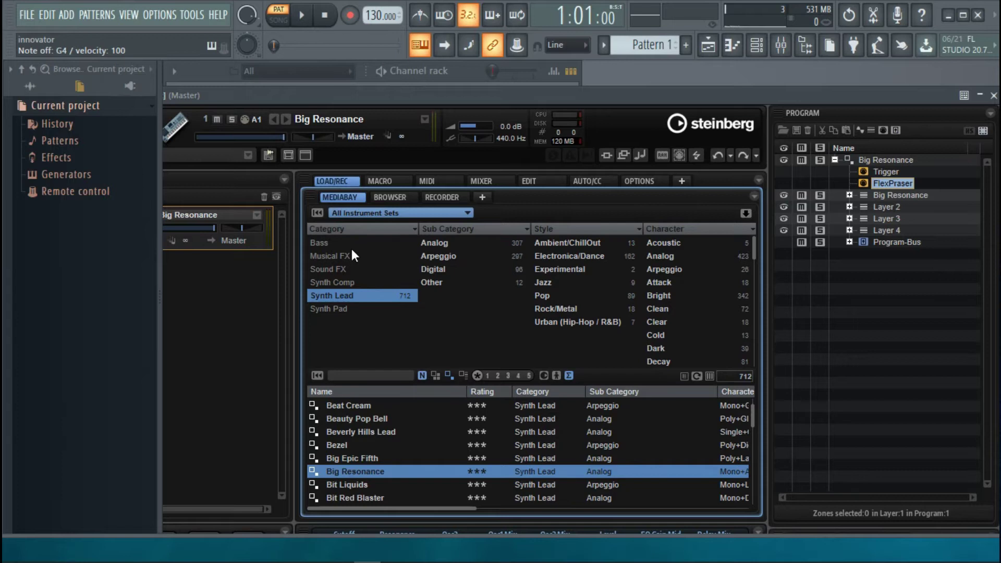
pyautogui.click(340, 307)
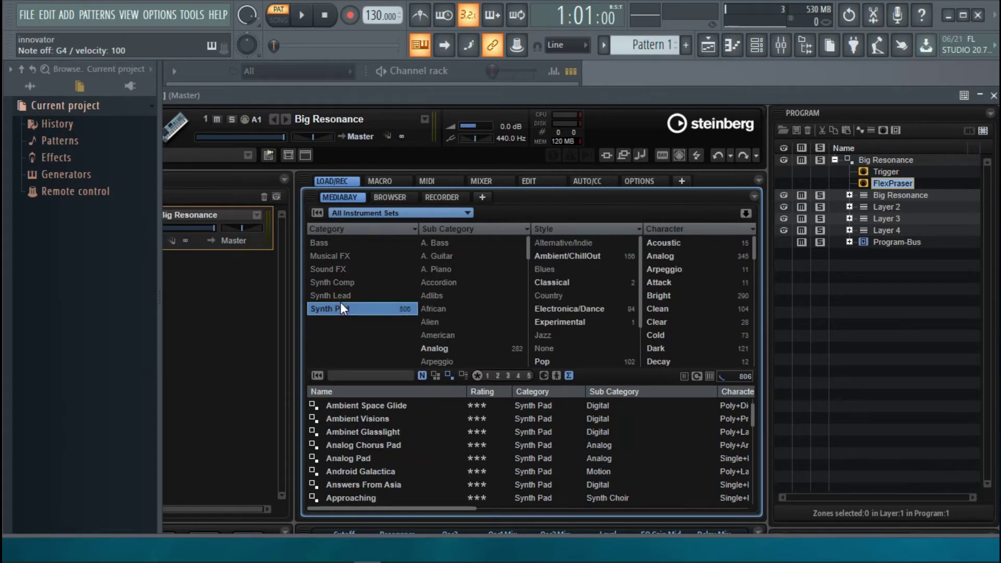
pyautogui.click(357, 405)
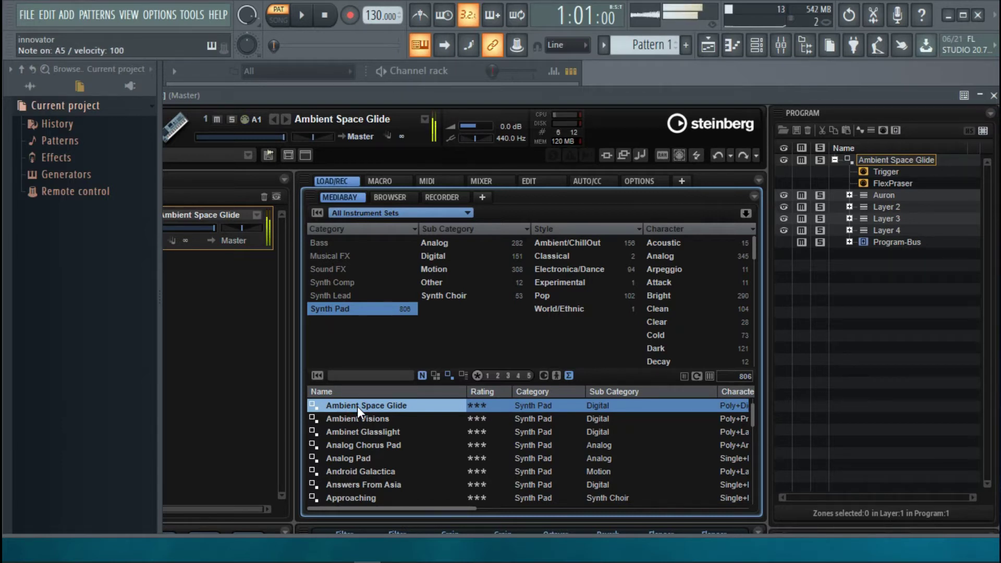
# Audition Ambient Space Glide by playing several notes
pyautogui.press('l')
pyautogui.press('c')
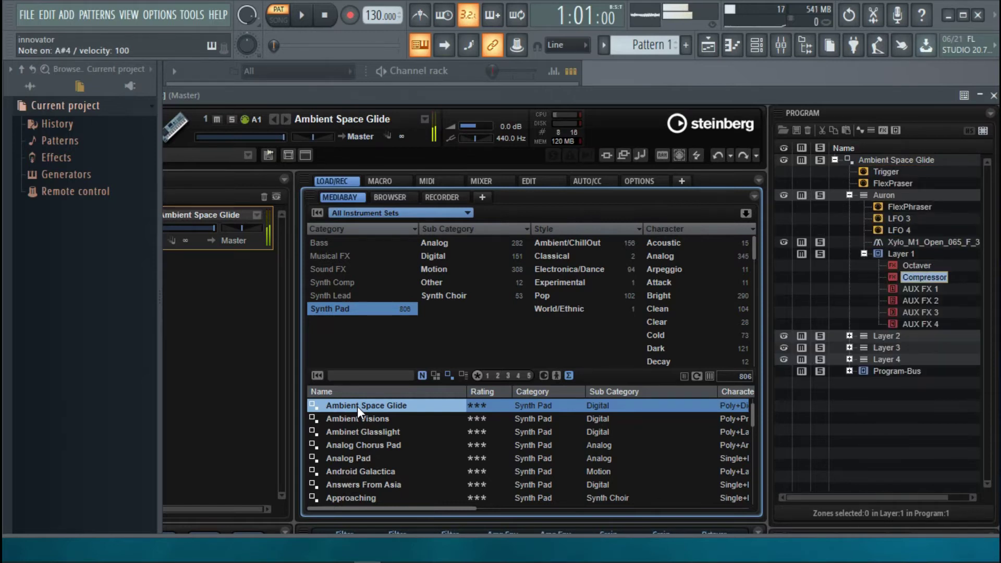
pyautogui.press('g')
pyautogui.press('a')
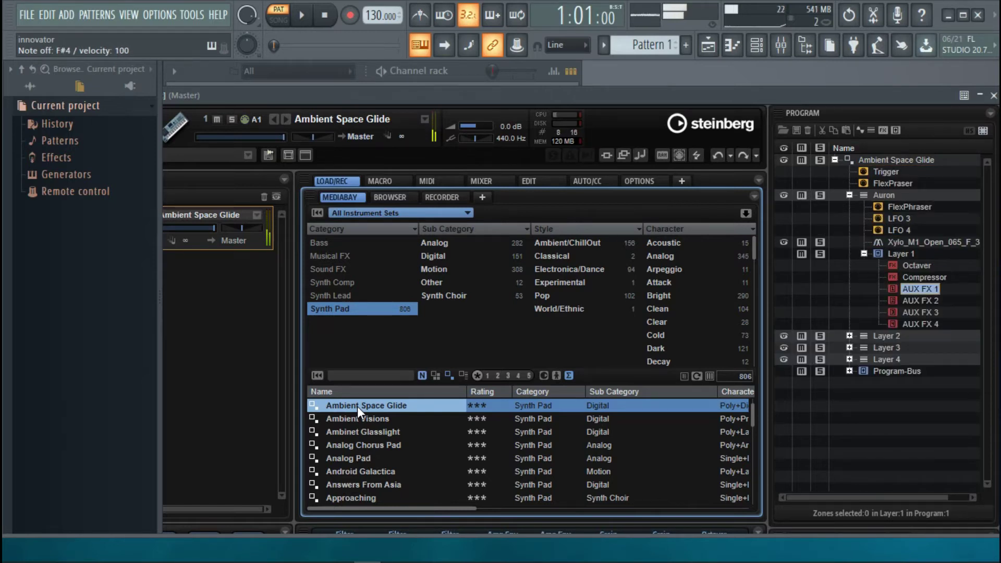
pyautogui.press('r')
pyautogui.press('e')
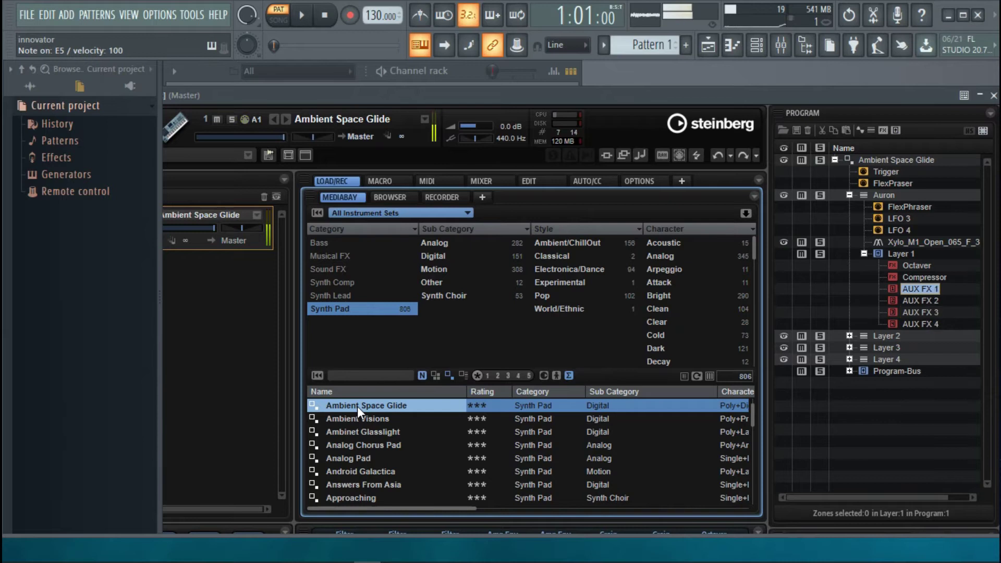
# Load Daylight from the Motion subcategory of synth pads, followed by FM Xtreme from its Pop style
pyautogui.click(434, 270)
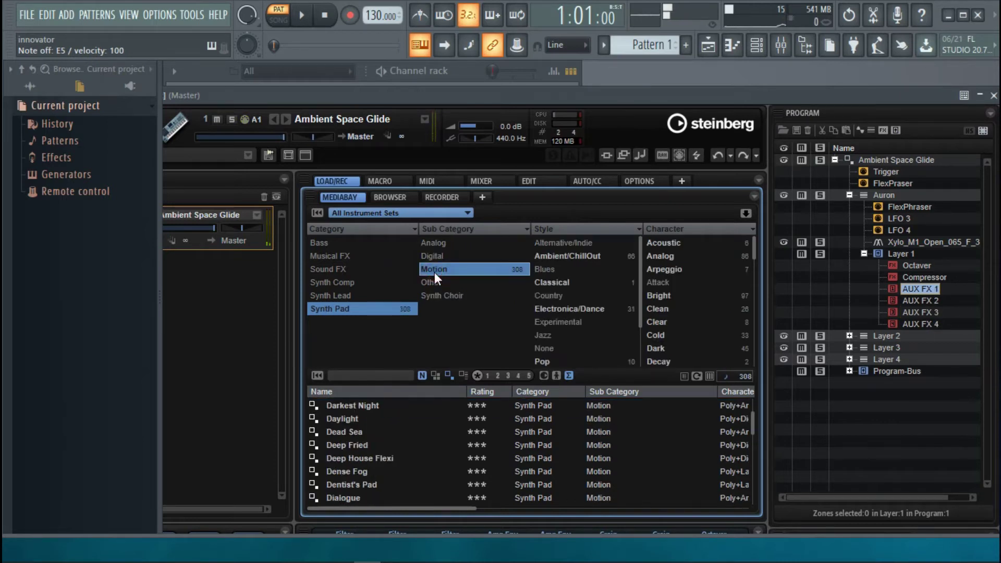
pyautogui.click(345, 419)
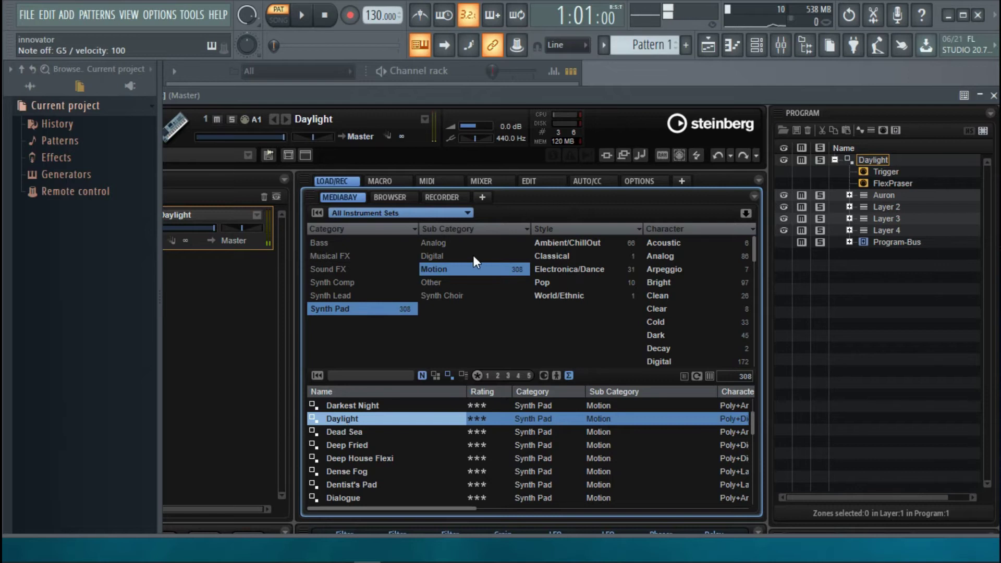
pyautogui.click(544, 284)
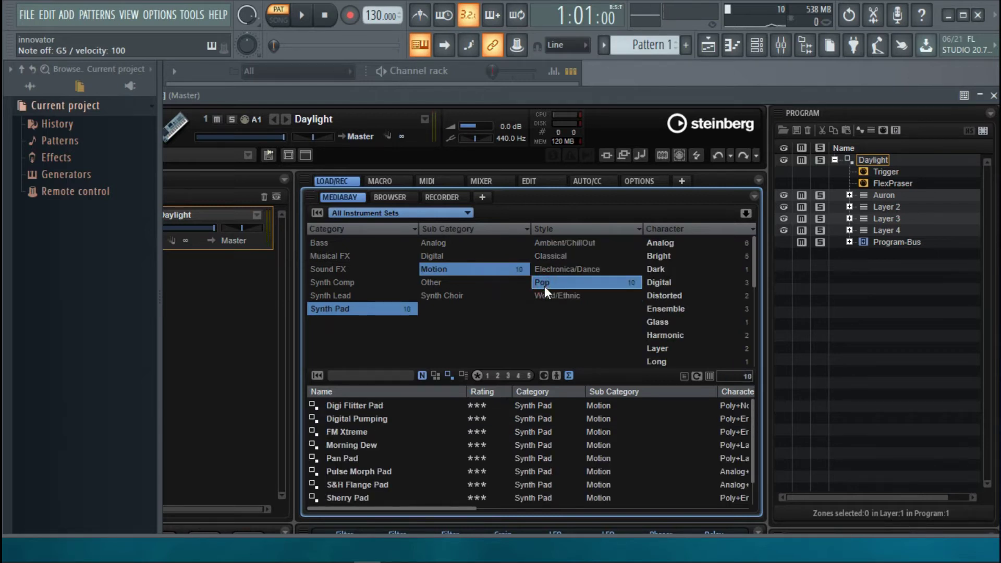
pyautogui.click(355, 433)
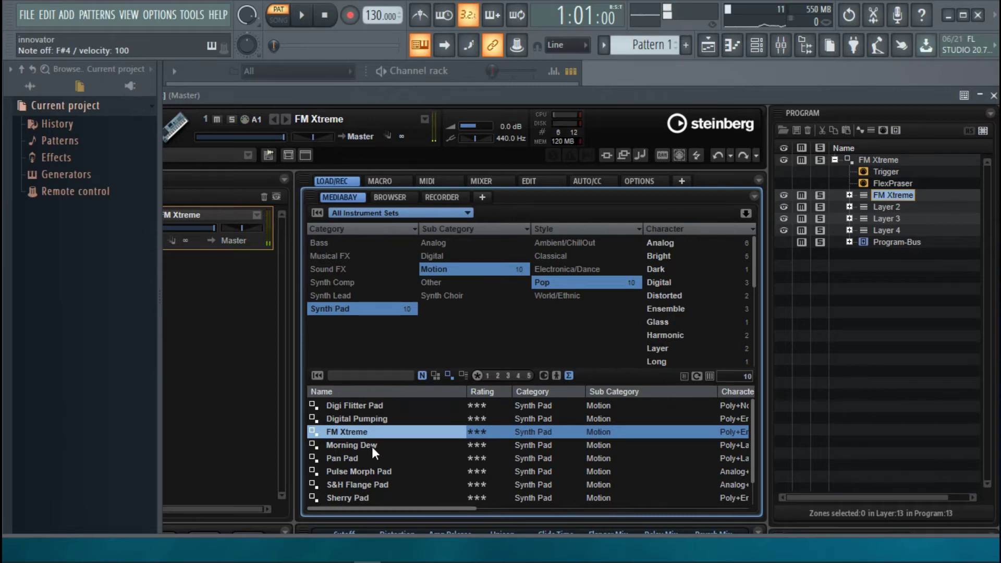
# Load the Pan Pad program and audition it with several notes
pyautogui.click(347, 458)
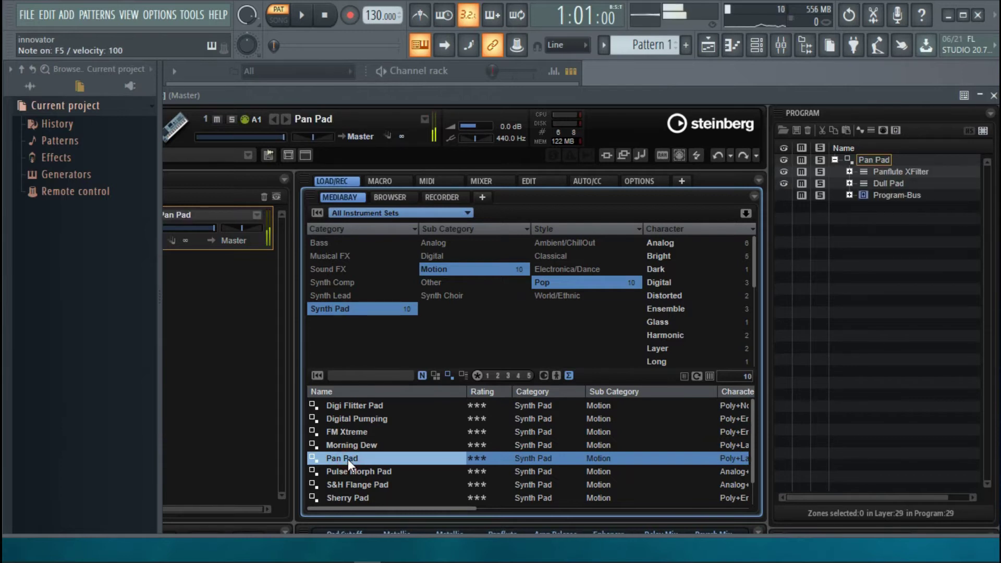
pyautogui.press('c')
pyautogui.press('v')
pyautogui.press('b')
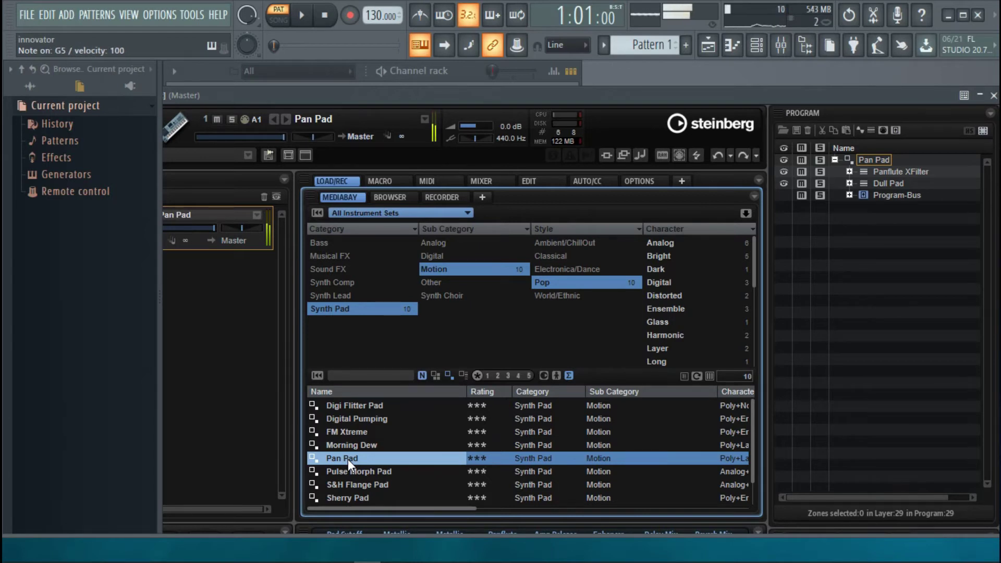
pyautogui.press('v')
pyautogui.press('c')
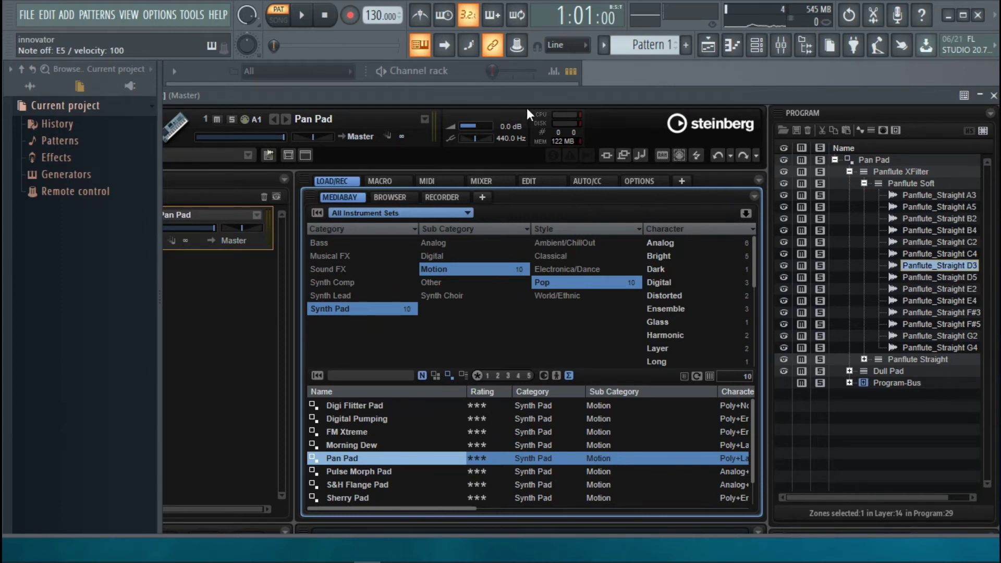
# Close the HALion 6 window and add the SampleTank 3 [64bit] instrument, positioned so its full interface is in view
pyautogui.moveTo(530, 94); pyautogui.dragTo(454, 140)
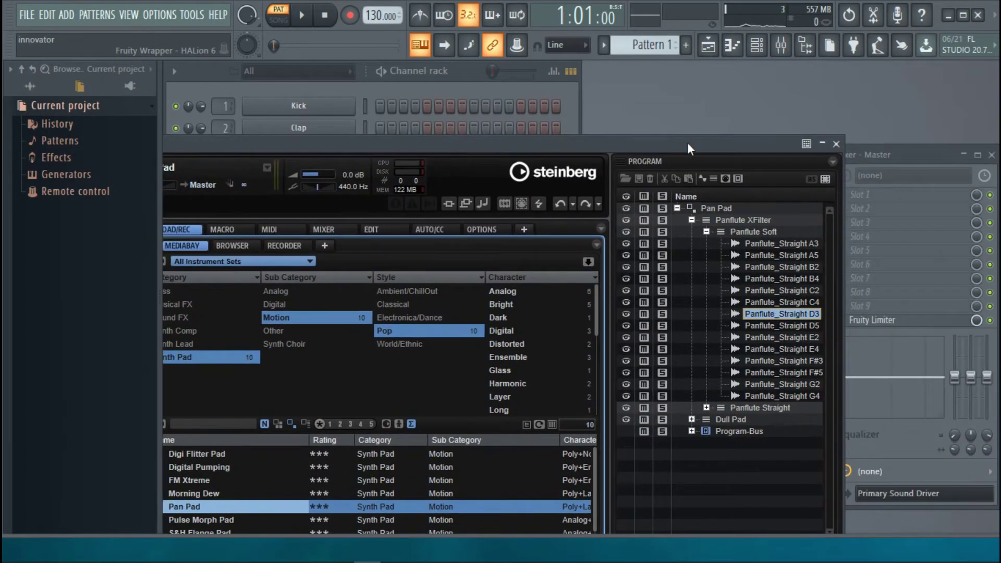
pyautogui.click(836, 143)
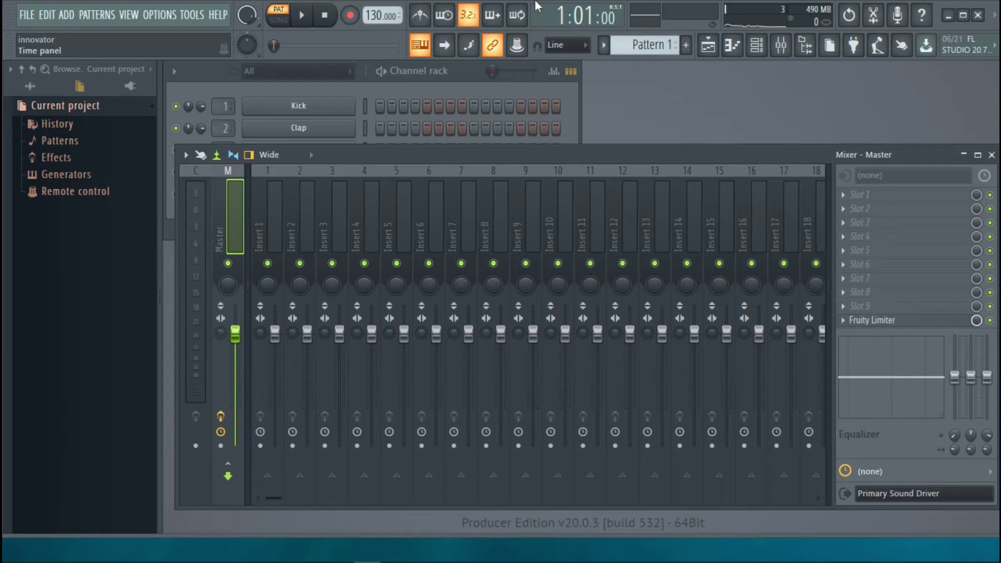
pyautogui.click(67, 15)
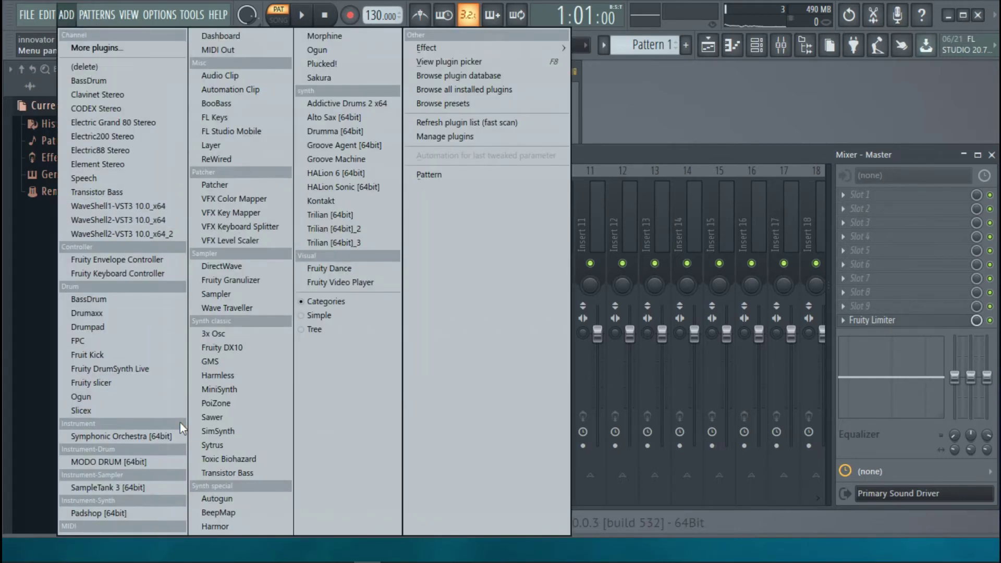
pyautogui.click(143, 489)
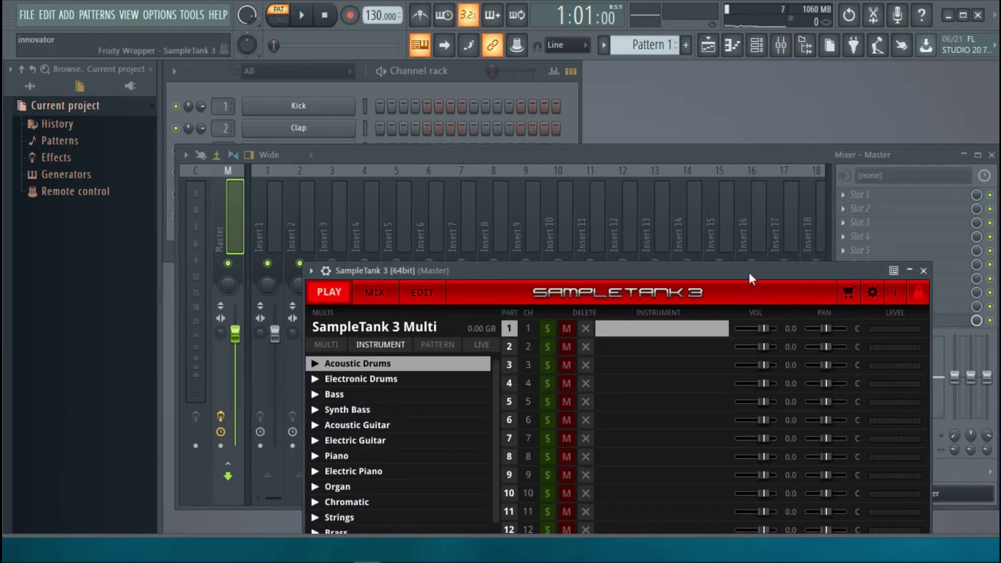
pyautogui.moveTo(749, 272); pyautogui.dragTo(661, 45)
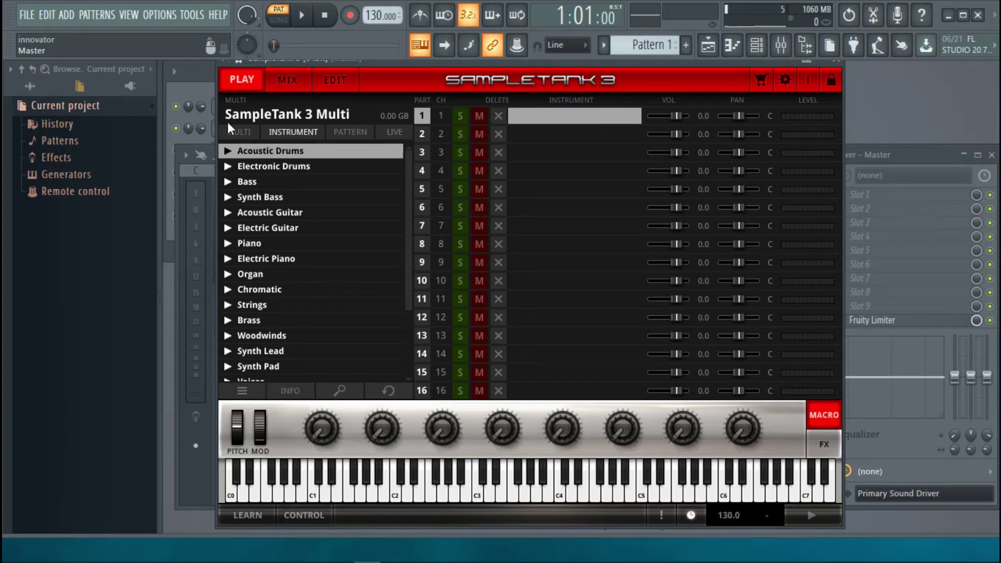
# Load Alt Rock Kit from the Acoustic Drums instruments into part 1 of SampleTank 3
pyautogui.click(228, 151)
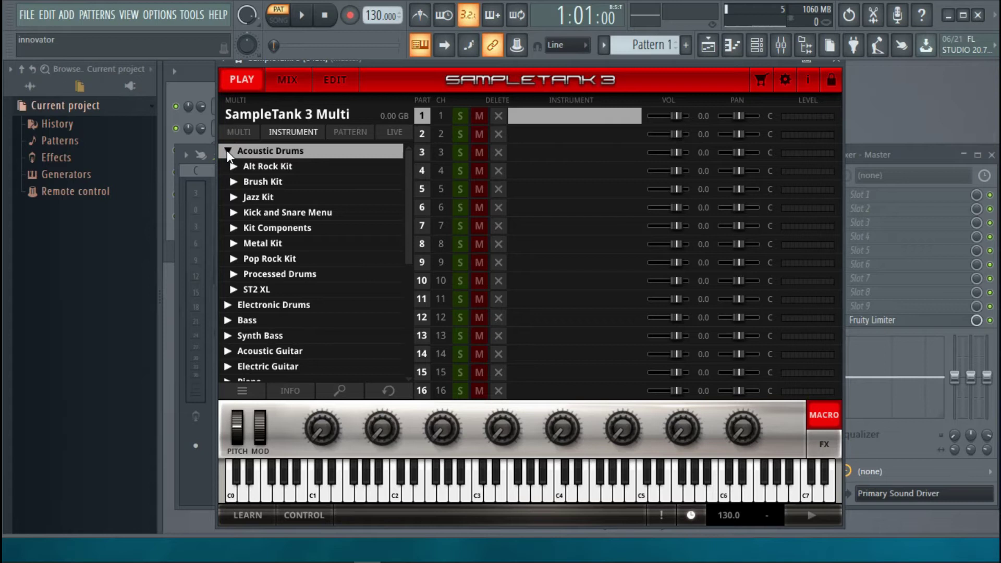
pyautogui.click(227, 150)
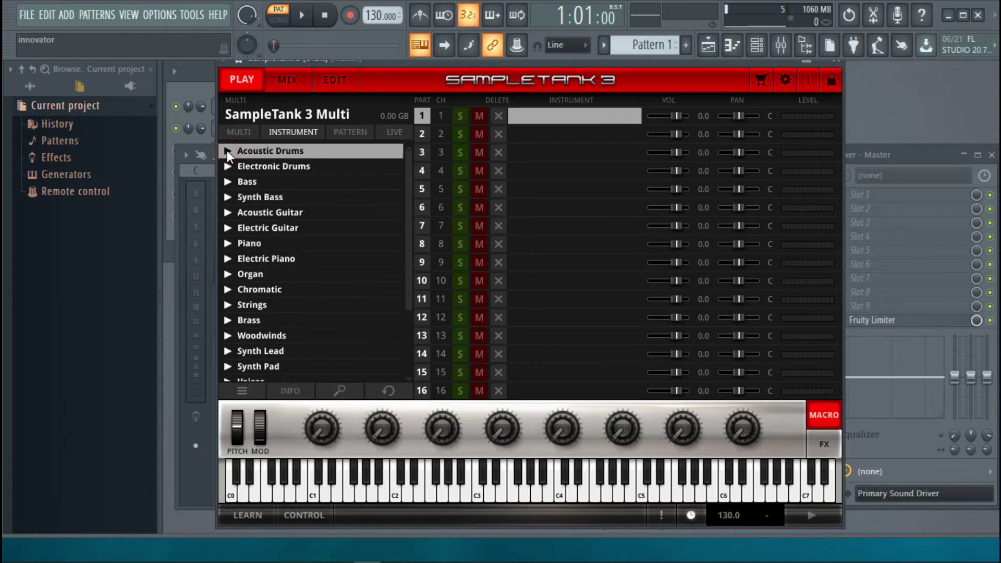
pyautogui.click(227, 151)
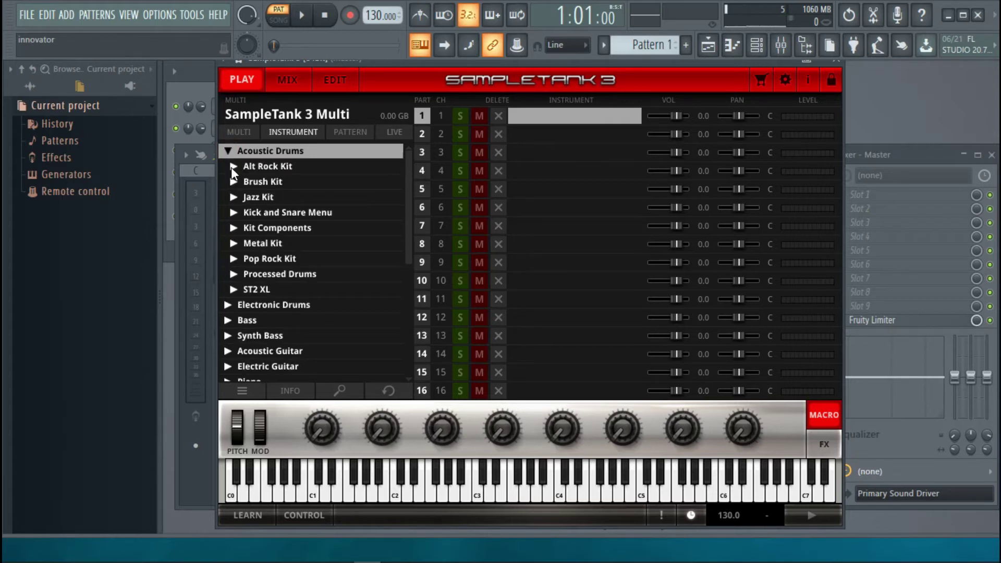
pyautogui.click(230, 166)
pyautogui.doubleClick(280, 181)
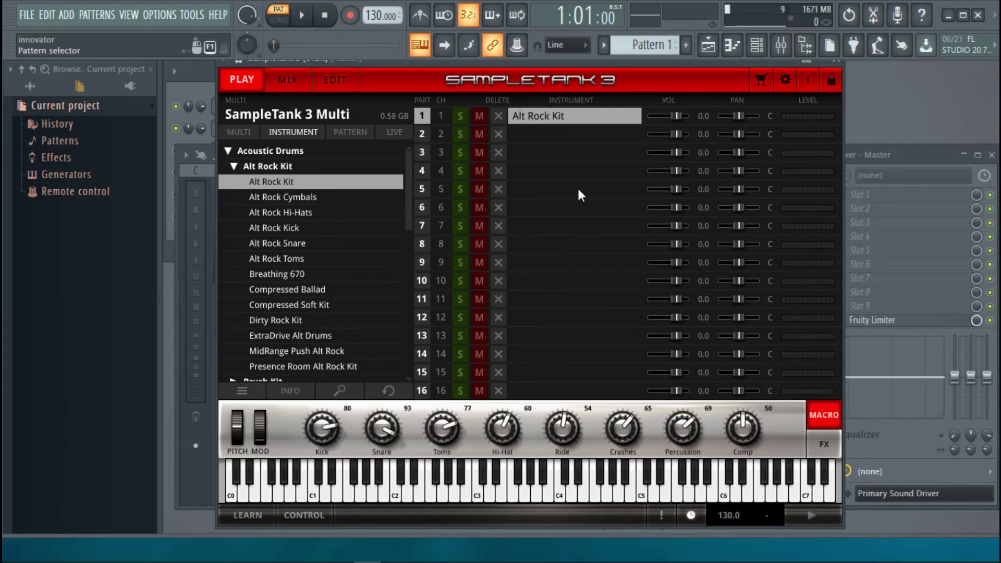
# Audition the Alt Rock Kit drums by playing a range of notes
pyautogui.press('t')
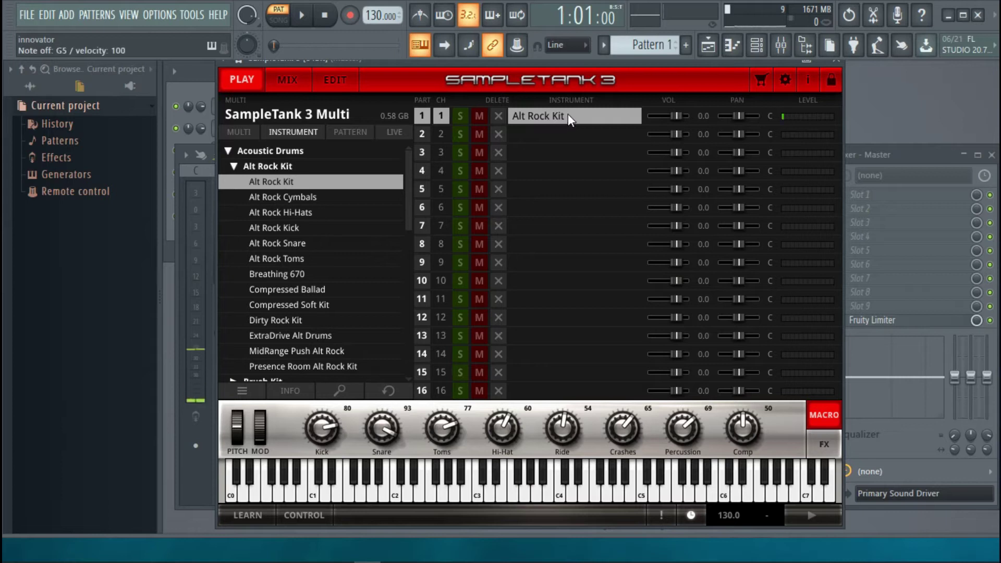
pyautogui.press('s')
pyautogui.press('q')
pyautogui.press('w')
pyautogui.press('e')
pyautogui.press('w')
pyautogui.press('r')
pyautogui.press('y')
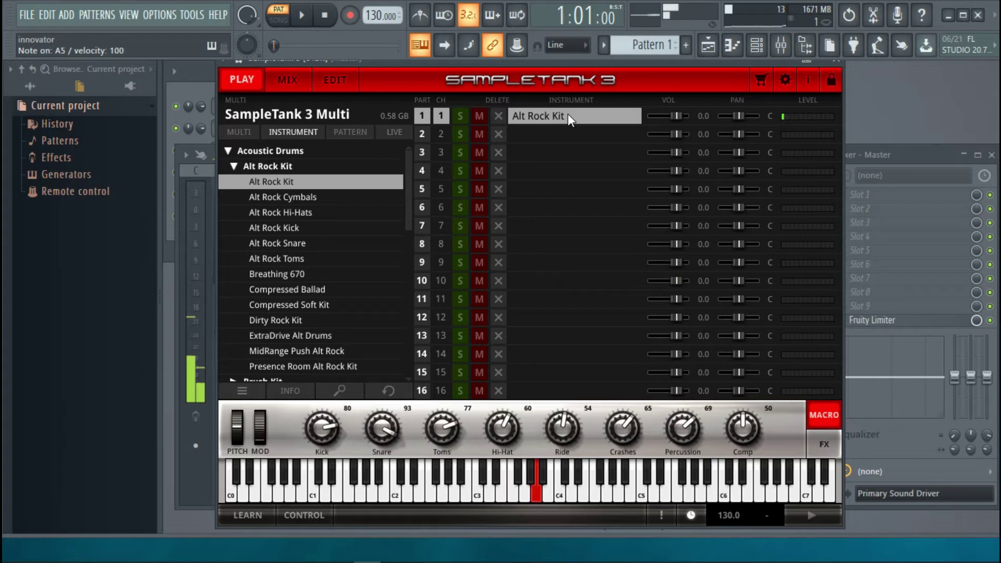
pyautogui.press('u')
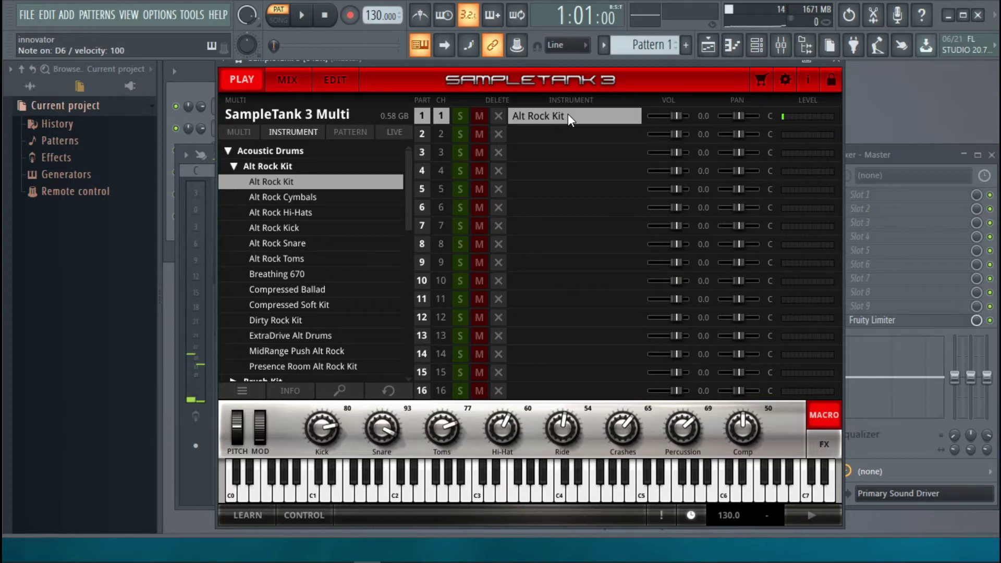
pyautogui.press('o')
pyautogui.press('p')
pyautogui.press('p')
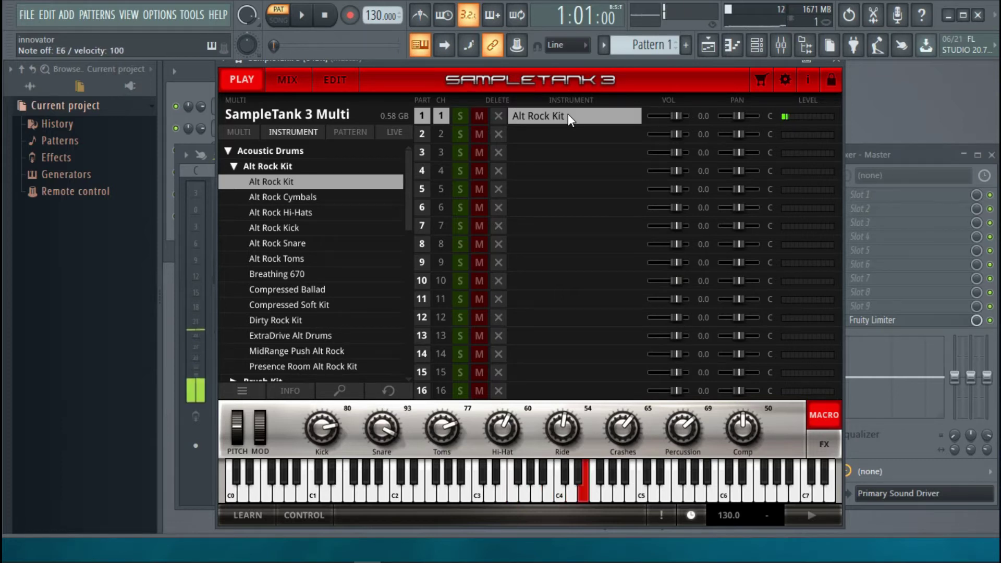
# Play another series of notes across the keyboard on Alt Rock Kit
pyautogui.press('i')
pyautogui.press('u')
pyautogui.press('t')
pyautogui.press('r')
pyautogui.press('r')
pyautogui.press('y')
pyautogui.press('t')
pyautogui.press('r')
pyautogui.press('e')
pyautogui.press('w')
pyautogui.press('y')
pyautogui.press('r')
pyautogui.press('w')
pyautogui.press('e')
pyautogui.press('y')
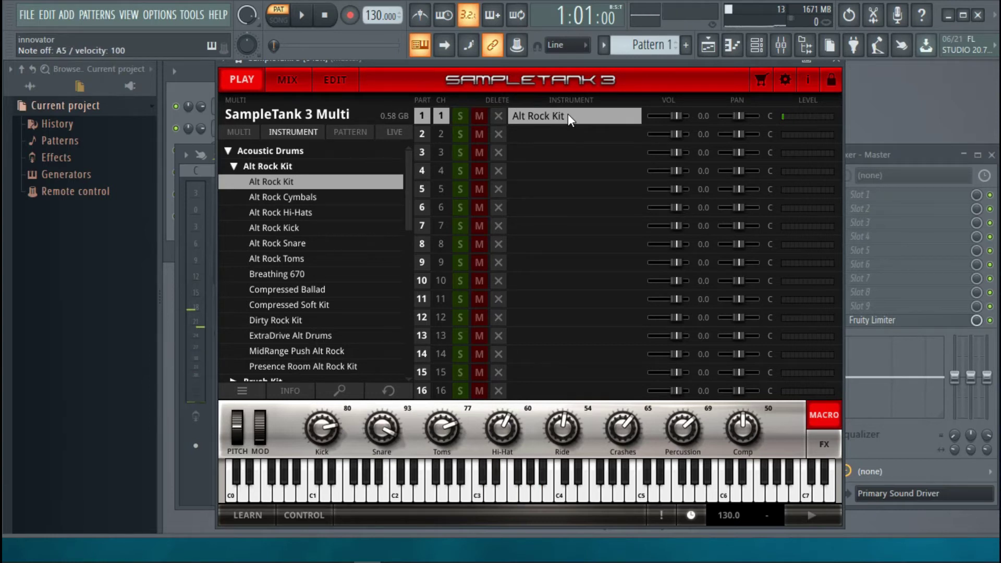
# Collapse the Acoustic Drums category and load Thick B3 from the ST2 XL group of Organ instruments into part 1
pyautogui.click(228, 151)
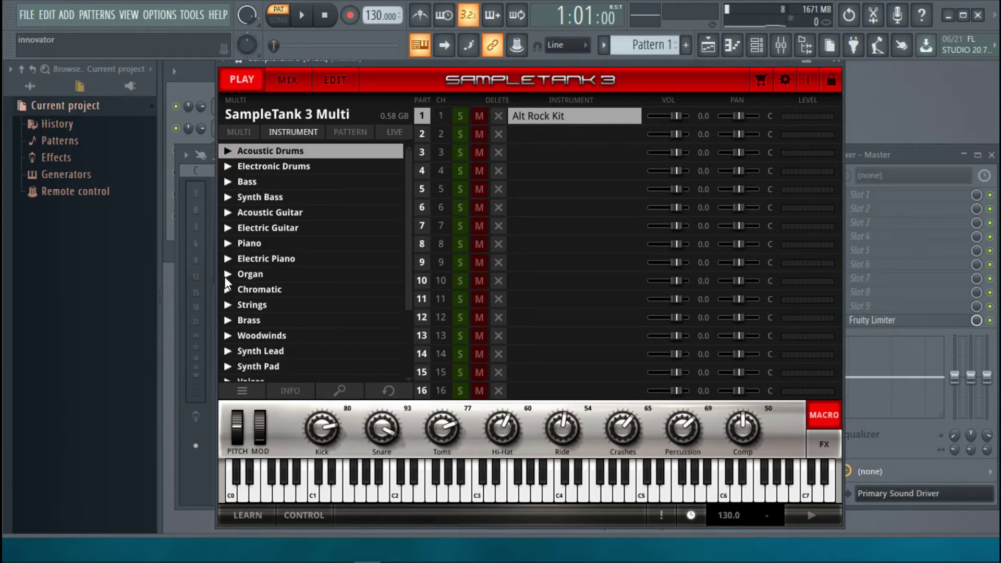
pyautogui.click(228, 275)
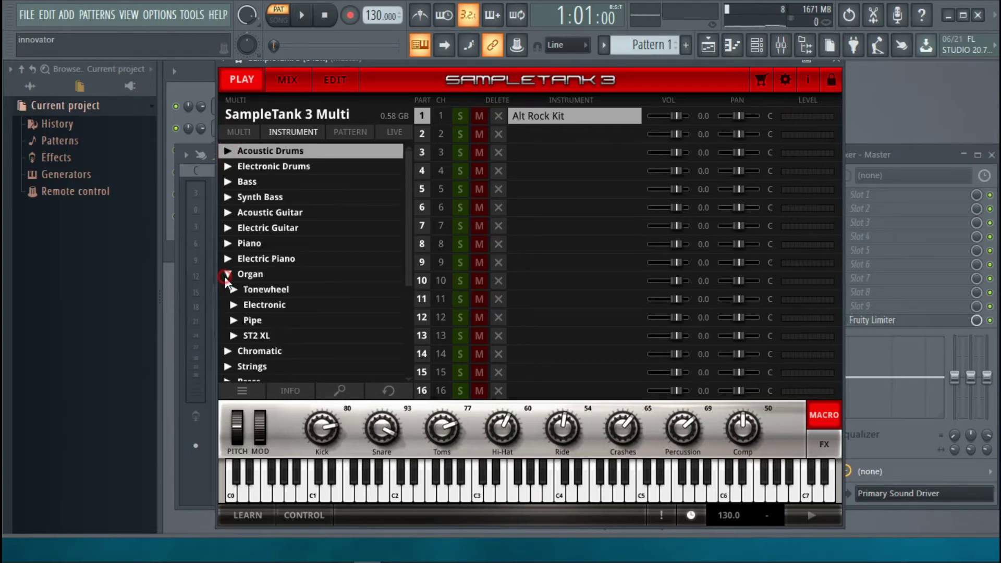
pyautogui.click(237, 334)
pyautogui.moveTo(408, 183); pyautogui.dragTo(405, 336)
pyautogui.doubleClick(286, 247)
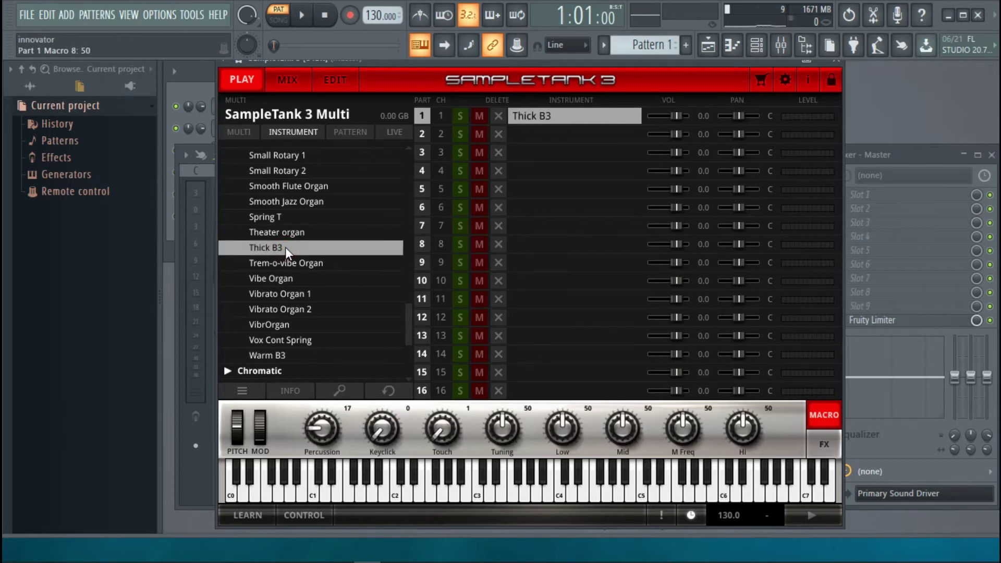
# Audition the Thick B3 organ by playing a melody across low and high notes
pyautogui.press('r')
pyautogui.press('w')
pyautogui.press('e')
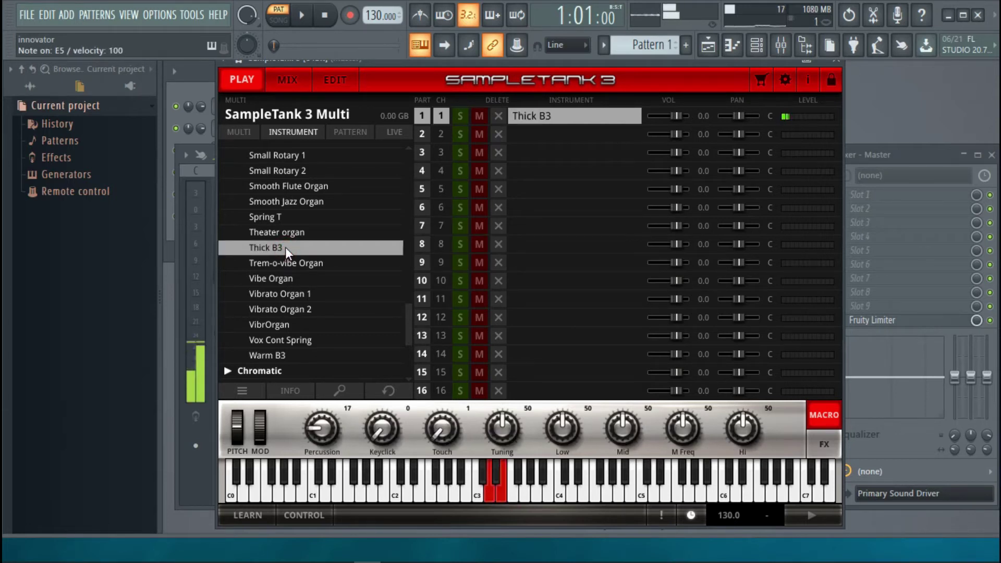
pyautogui.press('r')
pyautogui.press('v')
pyautogui.press('q')
pyautogui.press('r')
pyautogui.press('y')
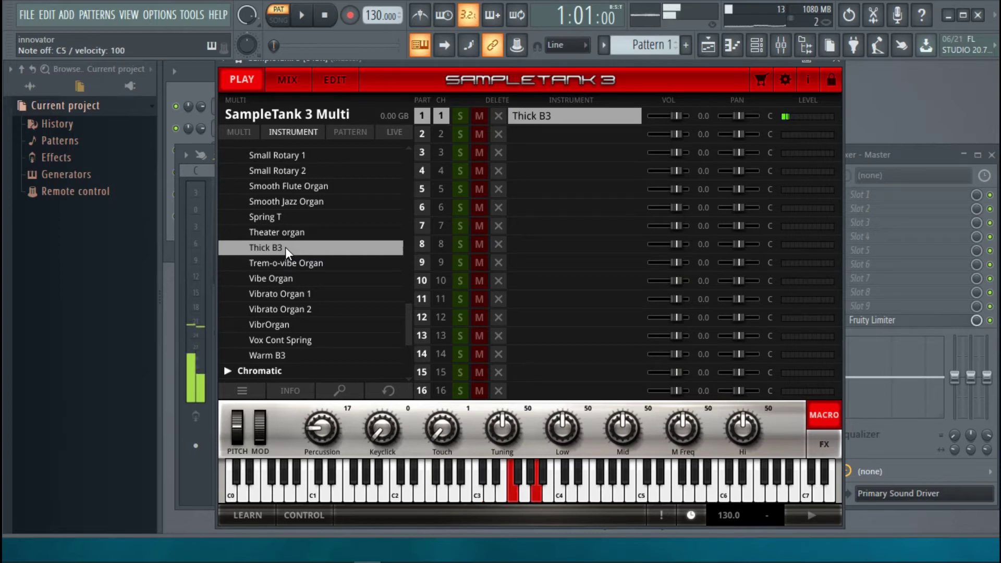
pyautogui.press('t')
pyautogui.press('y')
pyautogui.press('u')
pyautogui.press('i')
pyautogui.press('u')
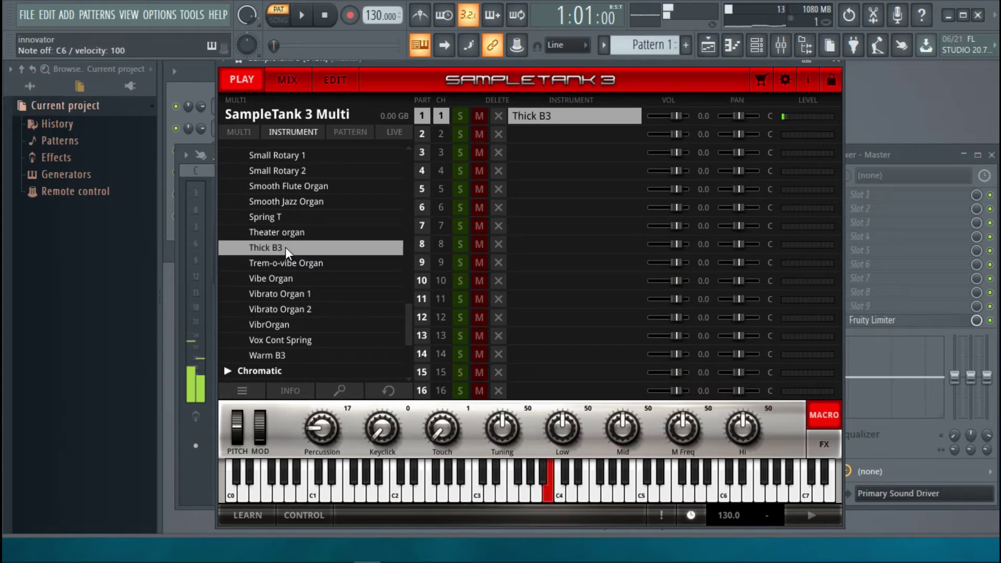
pyautogui.press('i')
pyautogui.press('y')
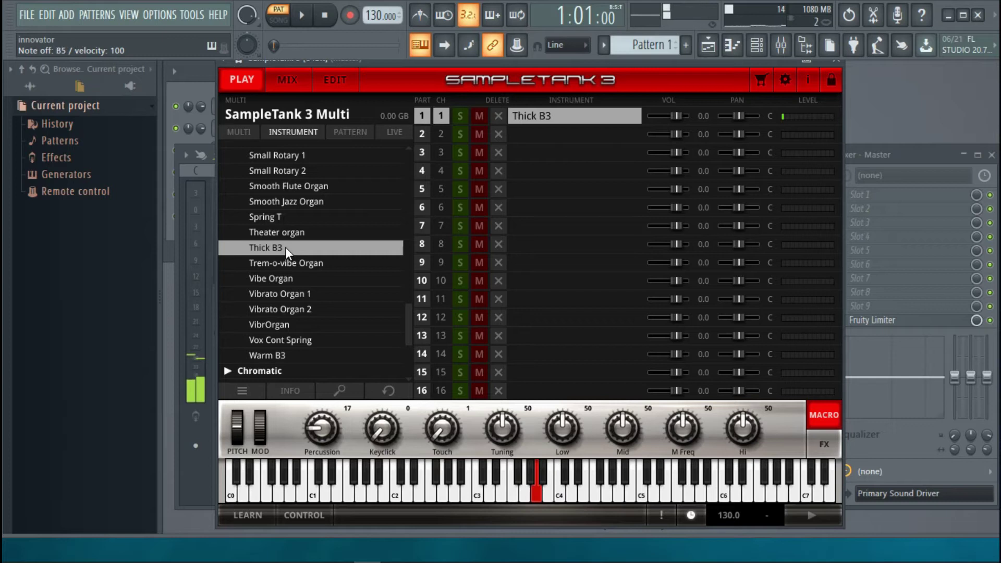
pyautogui.press('t')
pyautogui.press('r')
pyautogui.press('e')
pyautogui.press('w')
pyautogui.press('q')
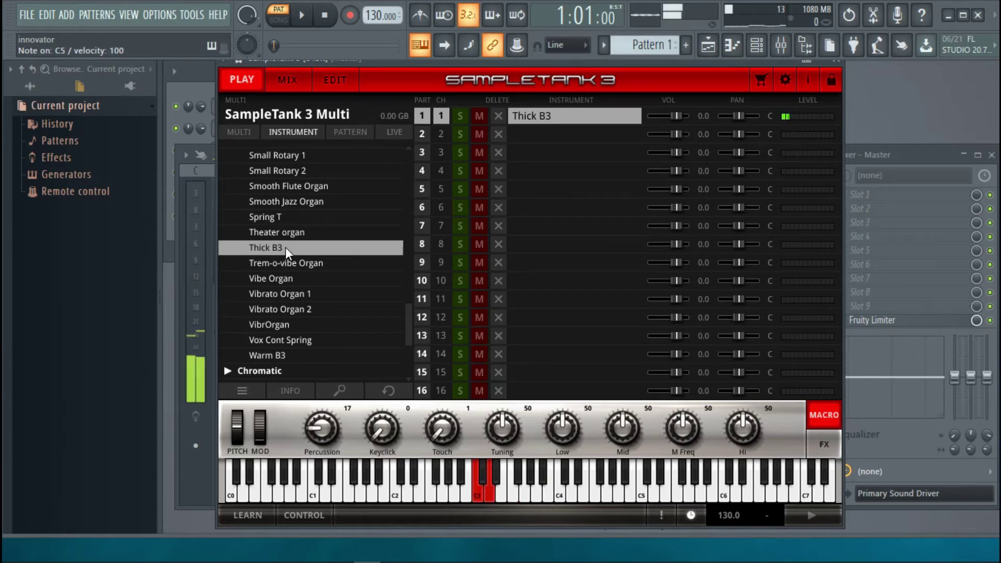
pyautogui.press('e')
pyautogui.press('r')
pyautogui.press('y')
pyautogui.press('t')
pyautogui.press('d')
pyautogui.press('s')
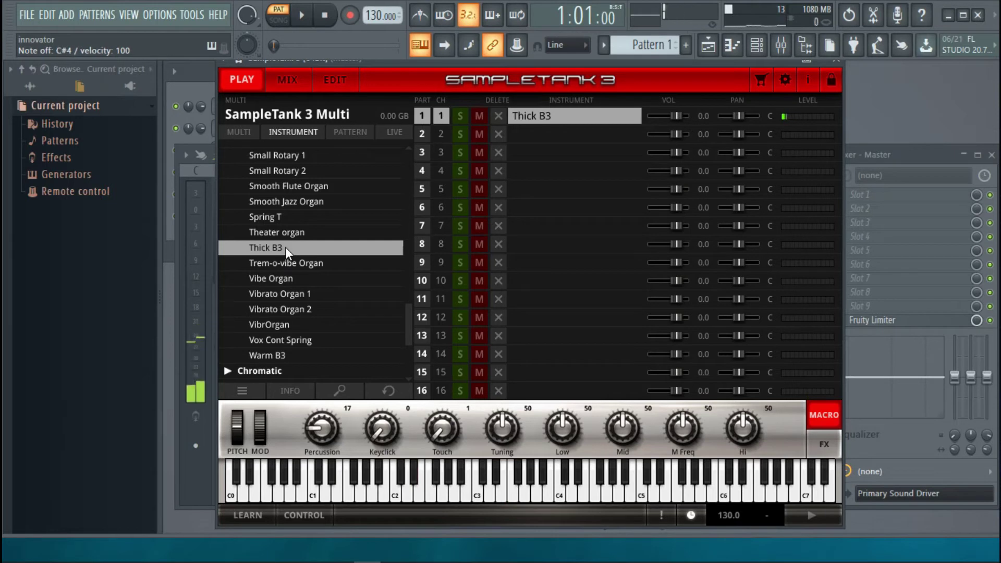
pyautogui.press('d')
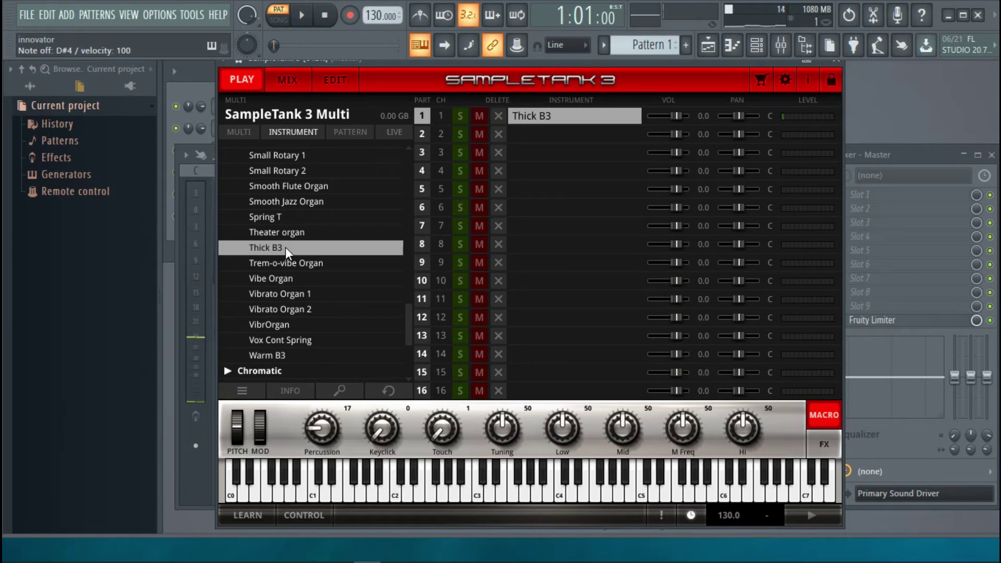
pyautogui.press('e')
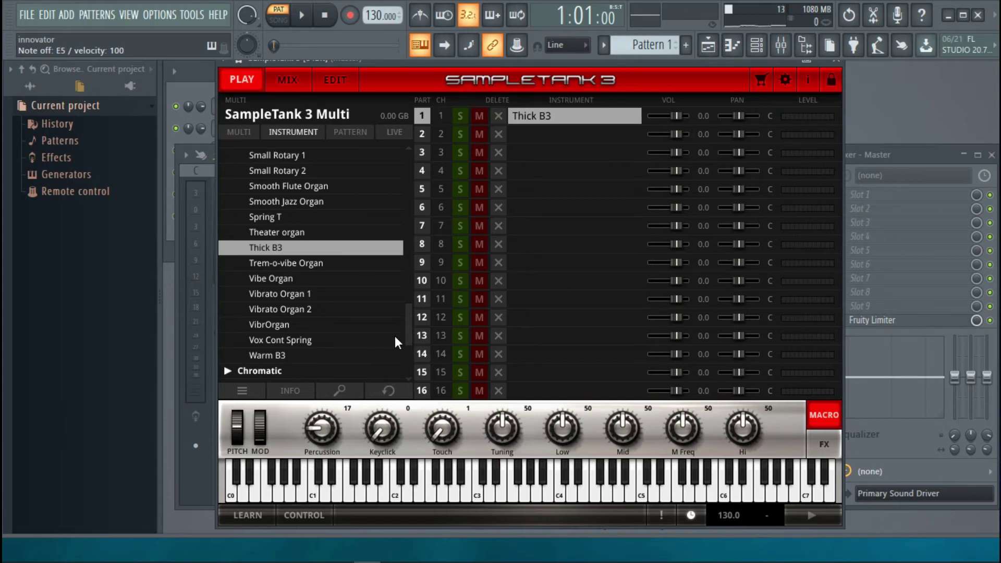
# Collapse the Organ category and load the Upright Bass instrument from the Upright Bass group of Bass into part 1
pyautogui.moveTo(408, 334); pyautogui.dragTo(408, 179)
pyautogui.click(227, 275)
pyautogui.click(335, 239)
pyautogui.moveTo(406, 226); pyautogui.dragTo(413, 303)
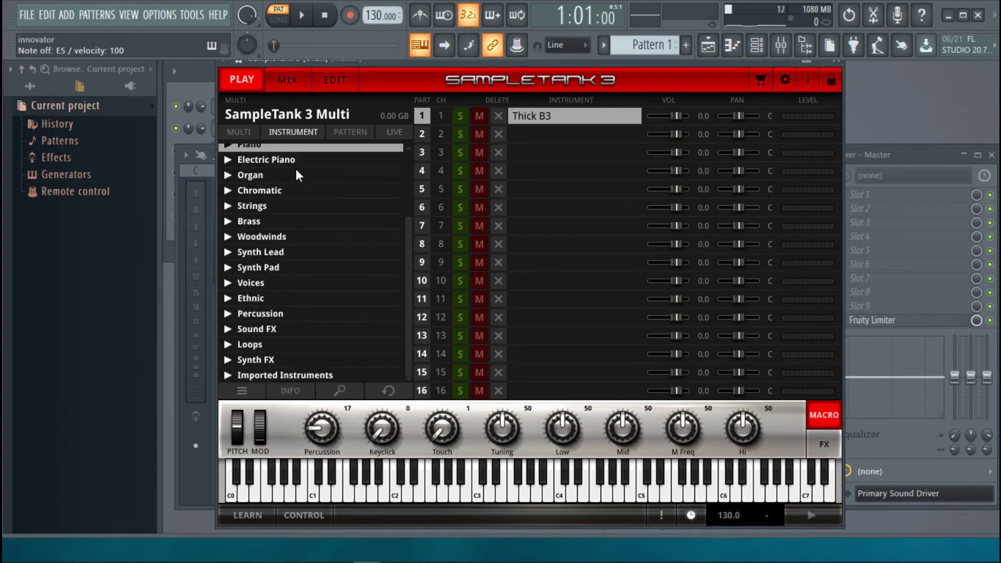
pyautogui.scroll(3, 380, 254)
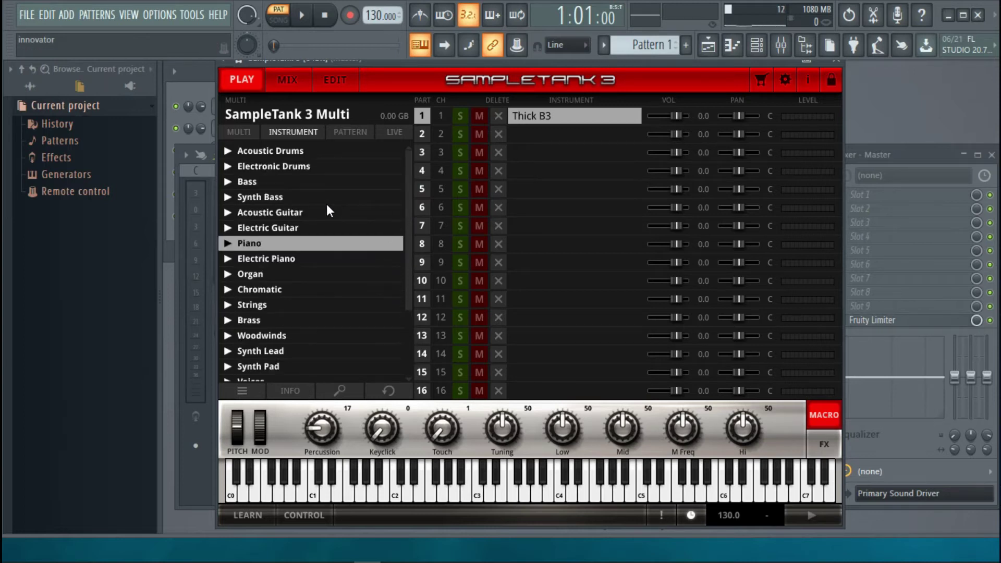
pyautogui.click(234, 185)
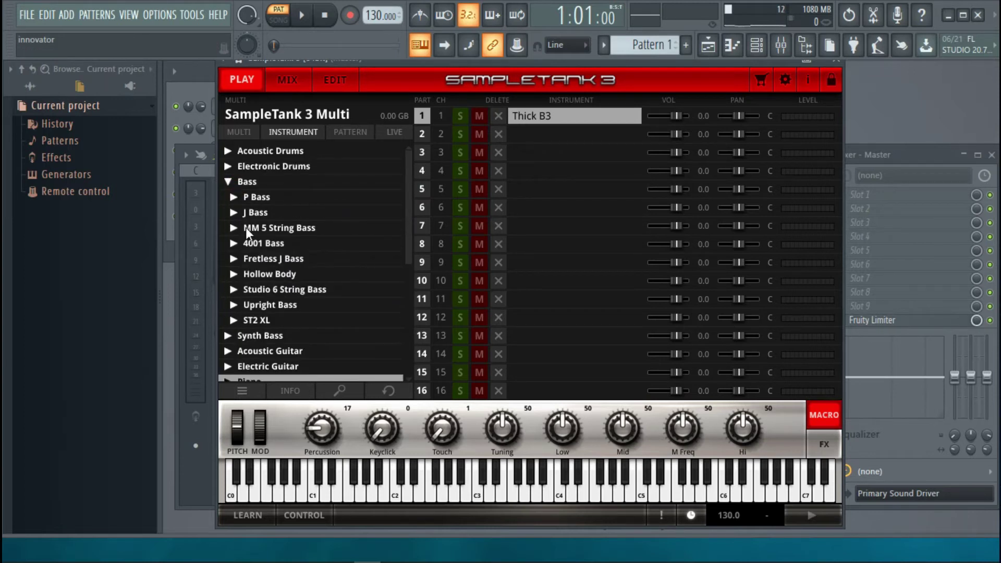
pyautogui.click(233, 305)
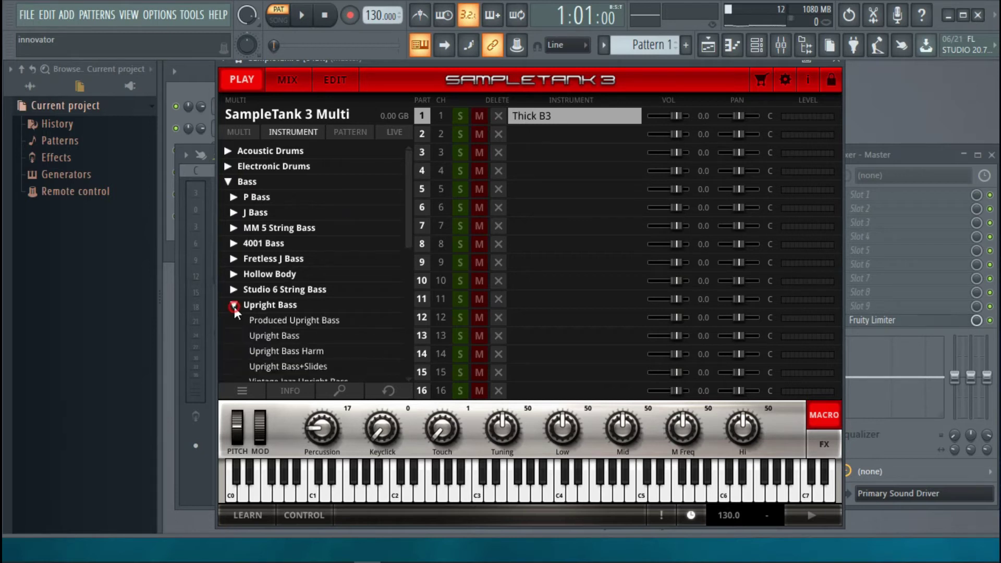
pyautogui.doubleClick(279, 336)
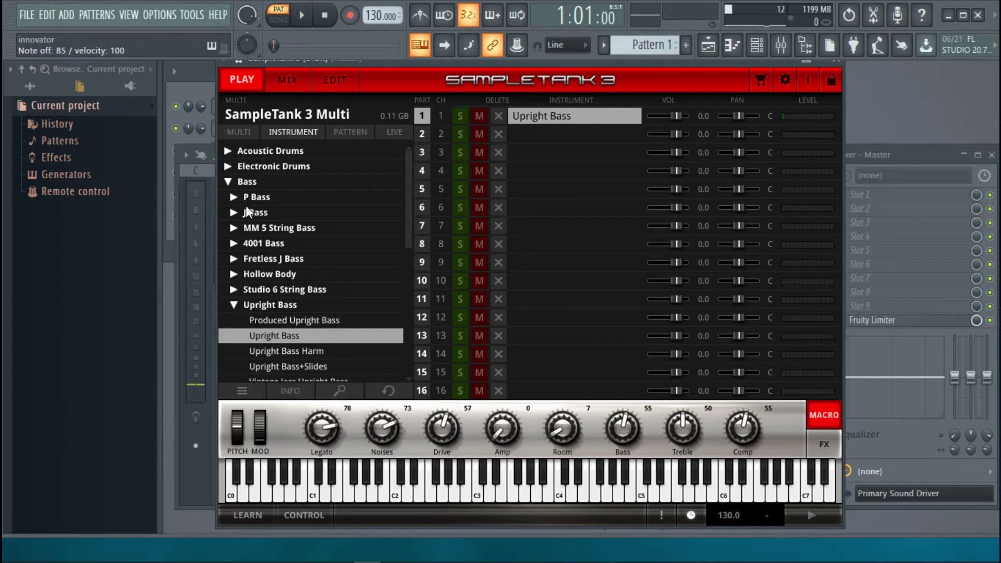
# Collapse the Bass category and load 70s Pulse Uptempo from the 70s Pulse group of Synth Bass into part 1
pyautogui.click(233, 303)
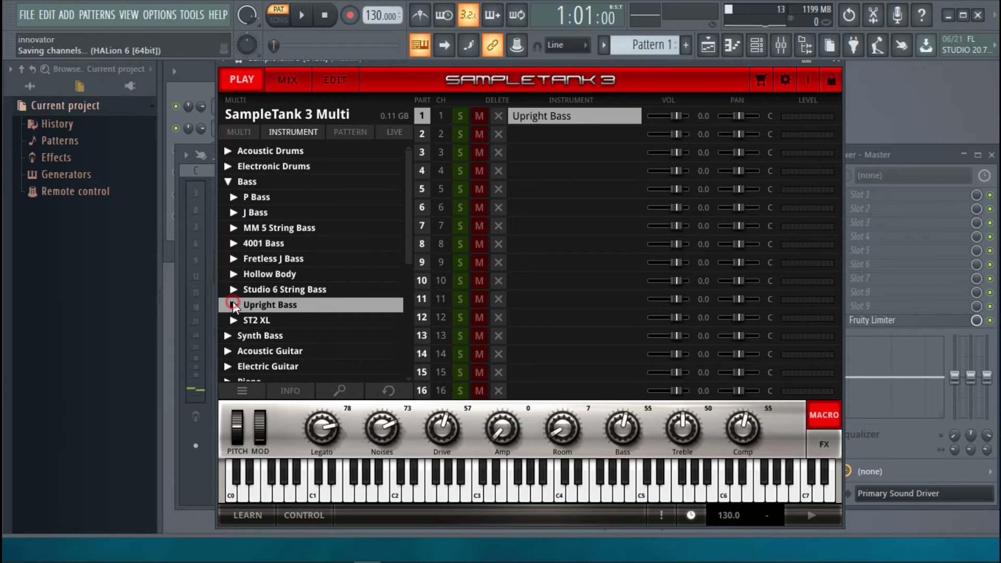
pyautogui.click(226, 182)
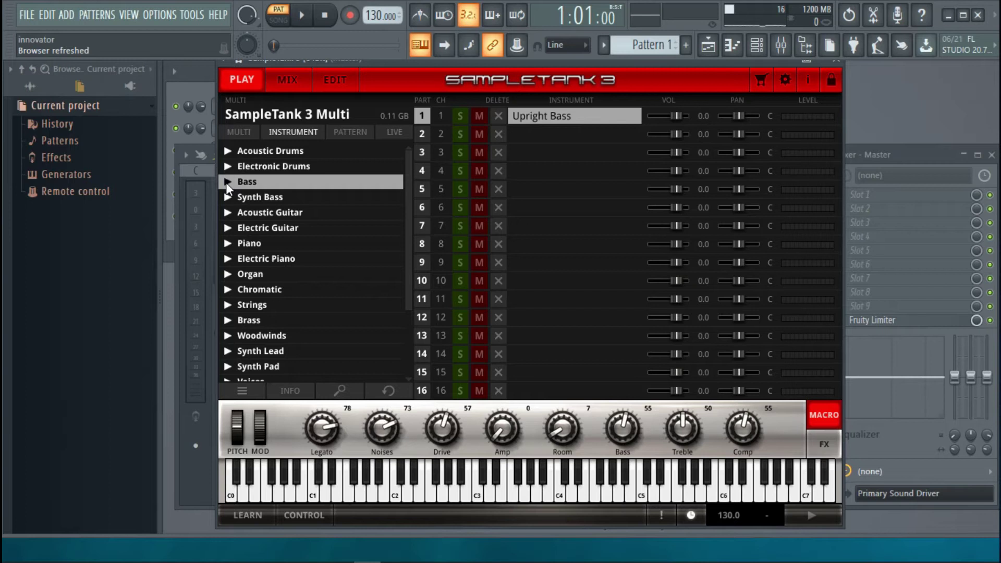
pyautogui.click(230, 196)
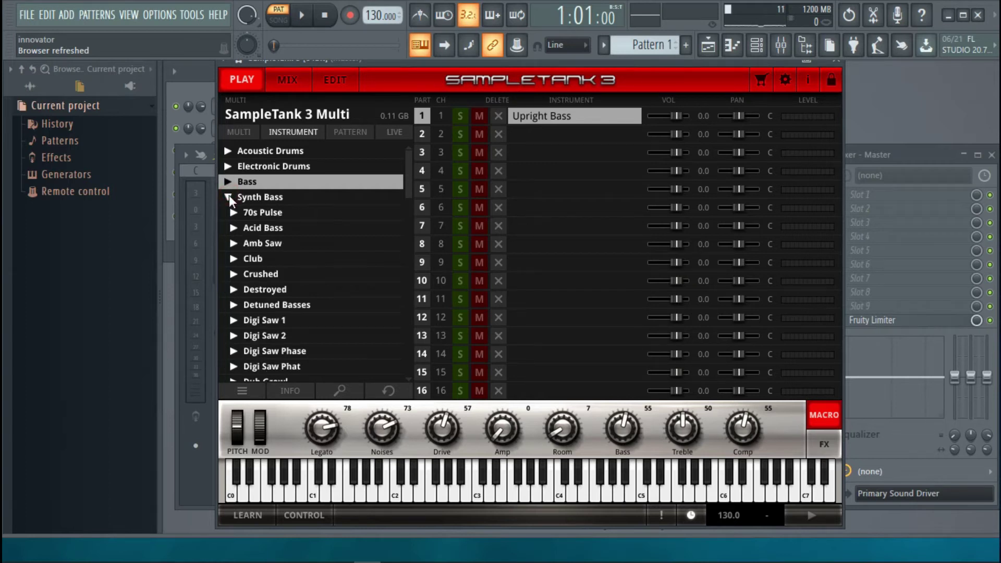
pyautogui.click(250, 212)
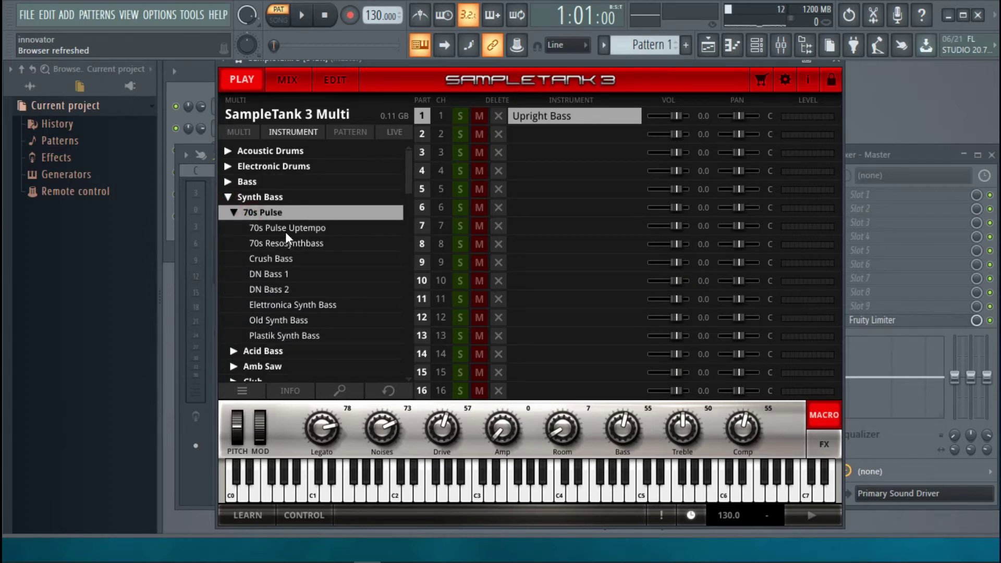
pyautogui.doubleClick(292, 223)
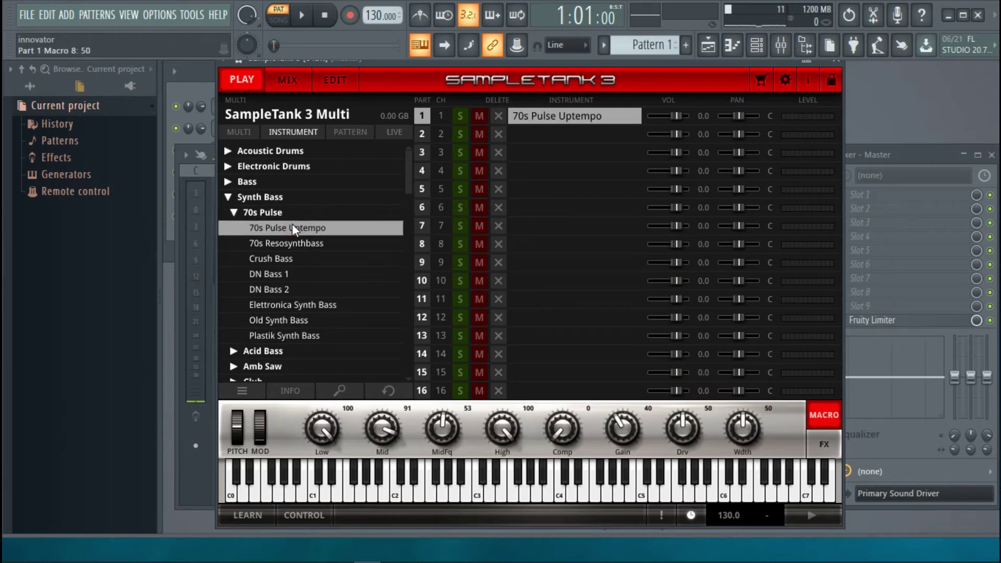
# Audition the 70s Pulse Uptempo synth bass with several notes
pyautogui.press('v')
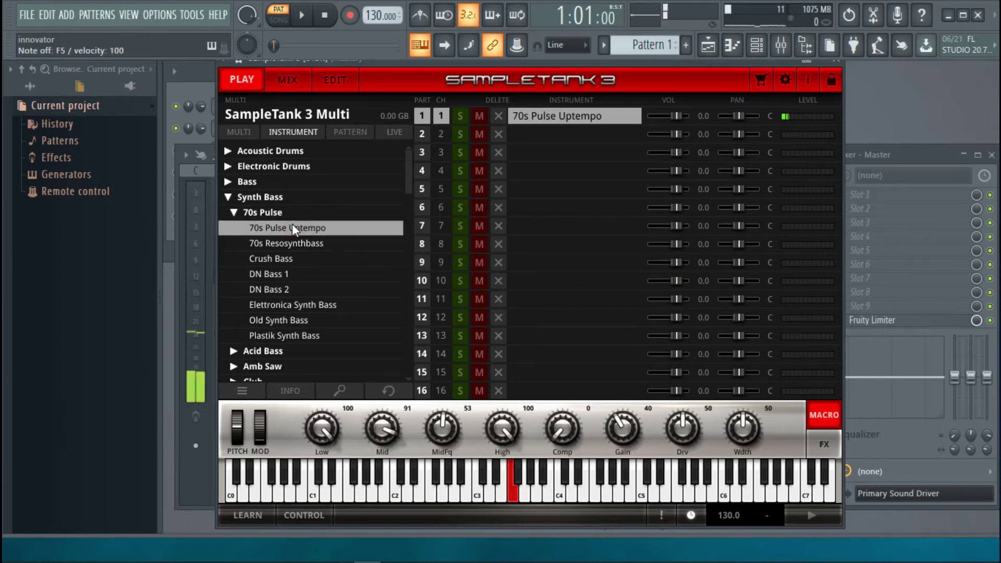
pyautogui.press('x')
pyautogui.press('c')
pyautogui.press('v')
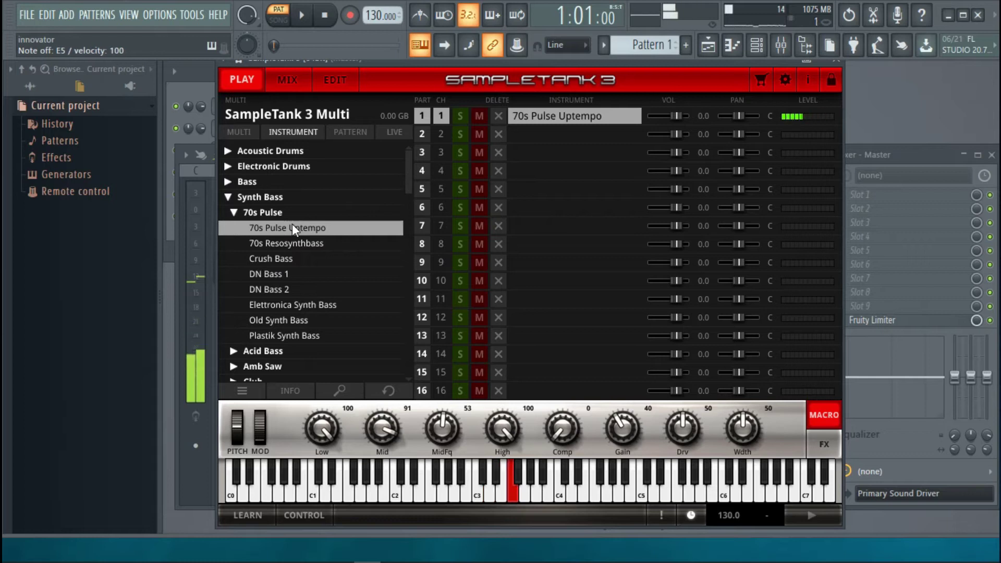
pyautogui.press('z')
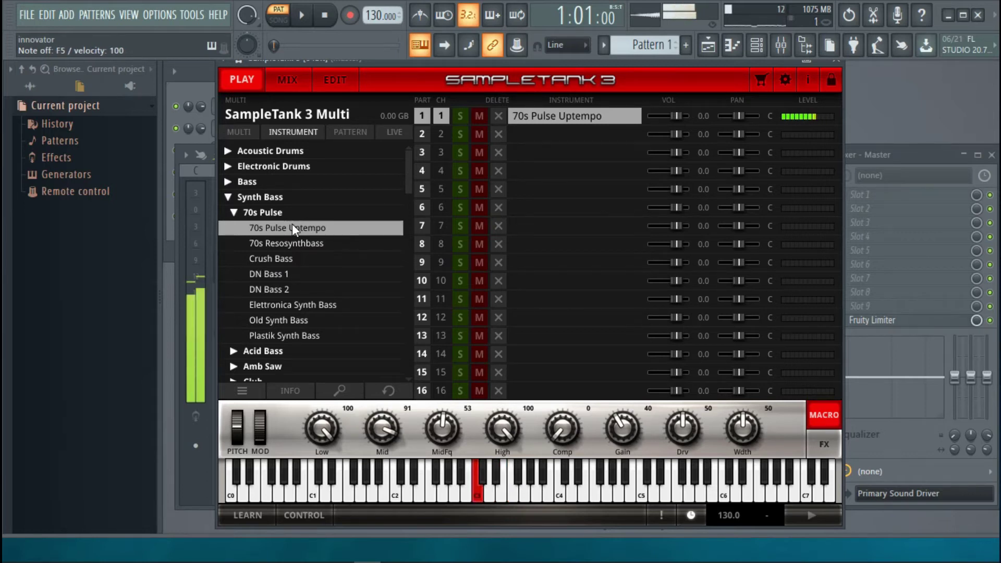
pyautogui.press('x')
pyautogui.press('v')
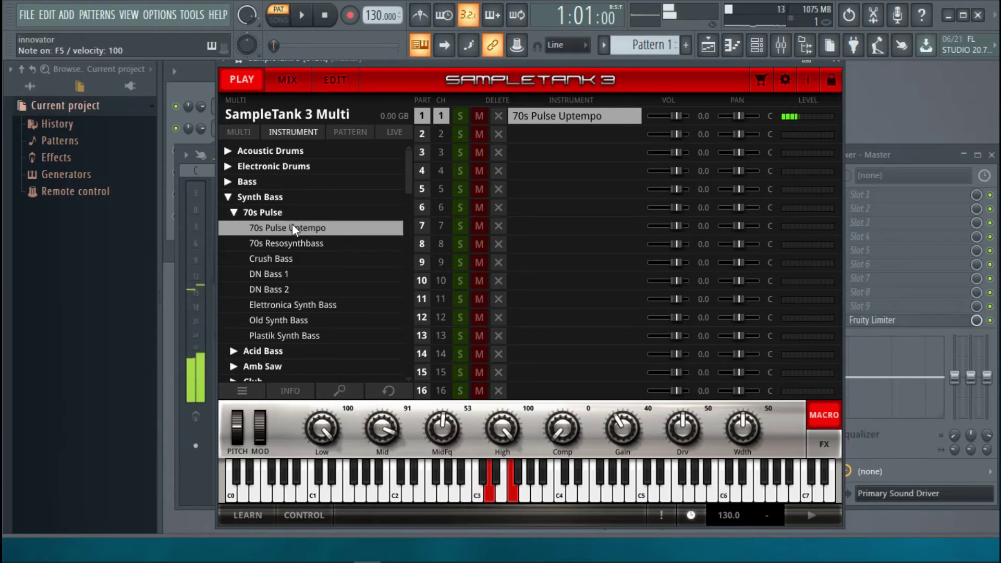
# Load Crush Bass from the 70s Pulse group into part 1 and audition it with low and high notes
pyautogui.click(279, 260)
pyautogui.press('d')
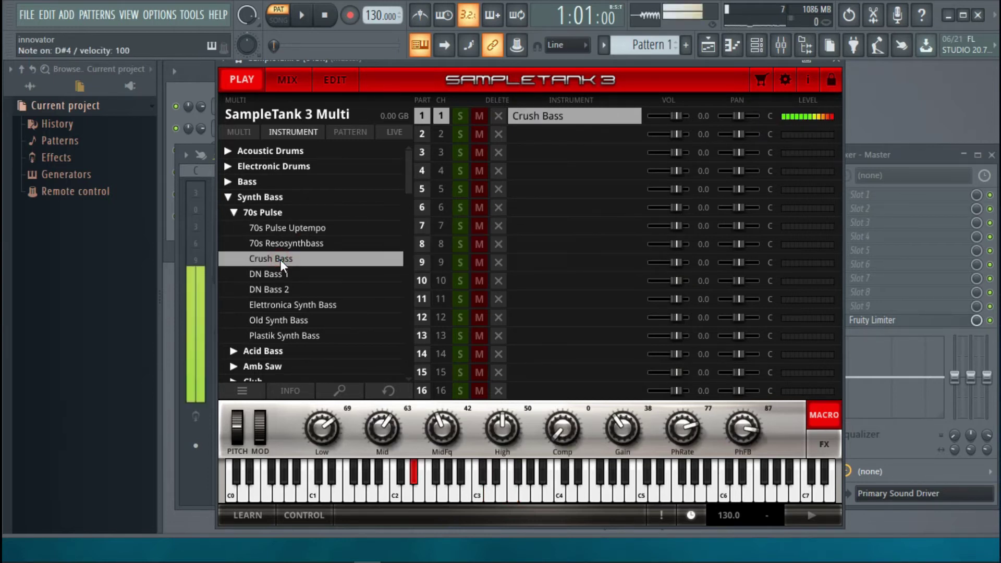
pyautogui.press('s')
pyautogui.press('v')
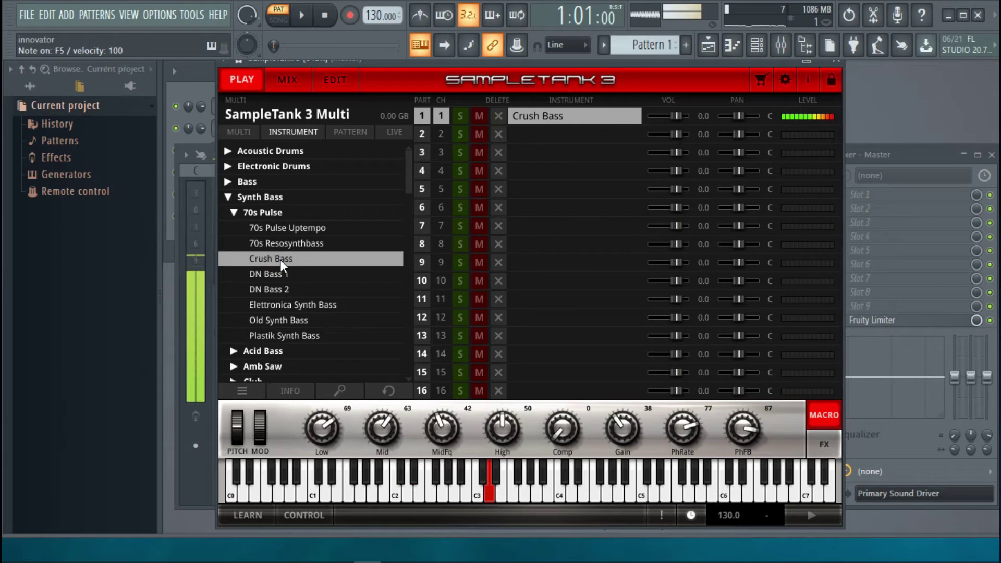
pyautogui.press('y')
pyautogui.press('g')
pyautogui.press('u')
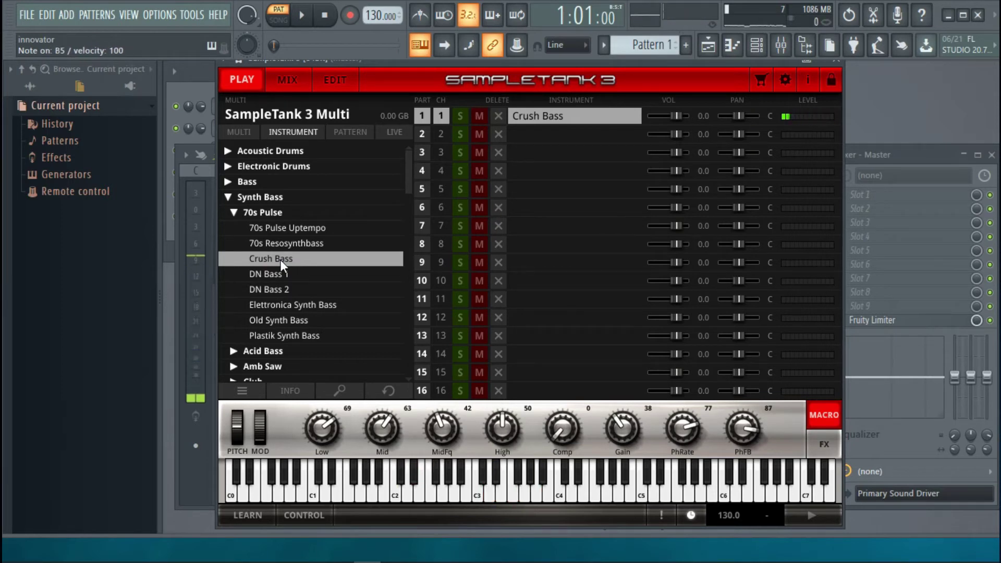
pyautogui.press('y')
pyautogui.press('r')
pyautogui.press('e')
pyautogui.press('e')
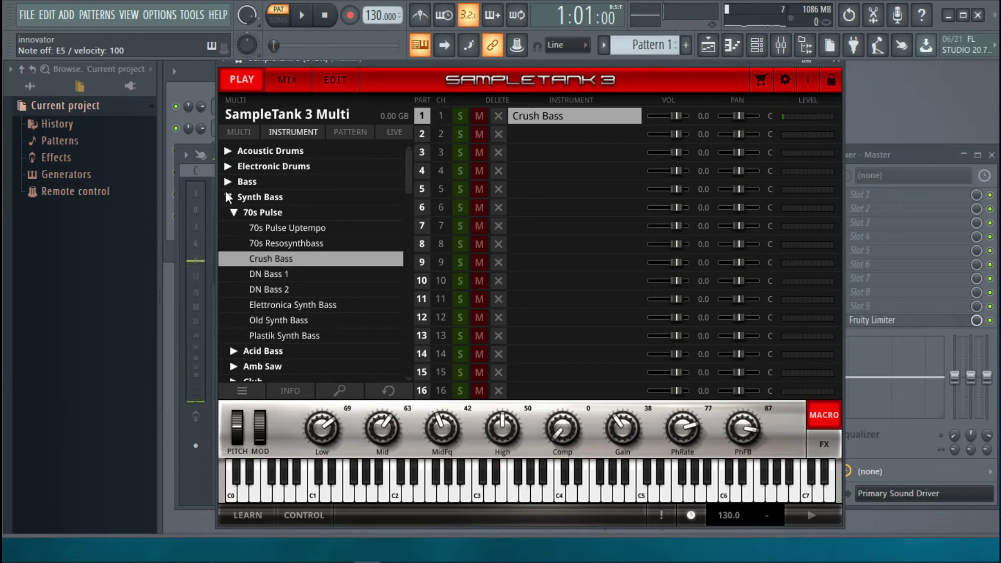
# Collapse Synth Bass and load Jazz Sax and Trombone from the Jazz-Pop Brass Ensemble group of Brass into part 1
pyautogui.click(229, 196)
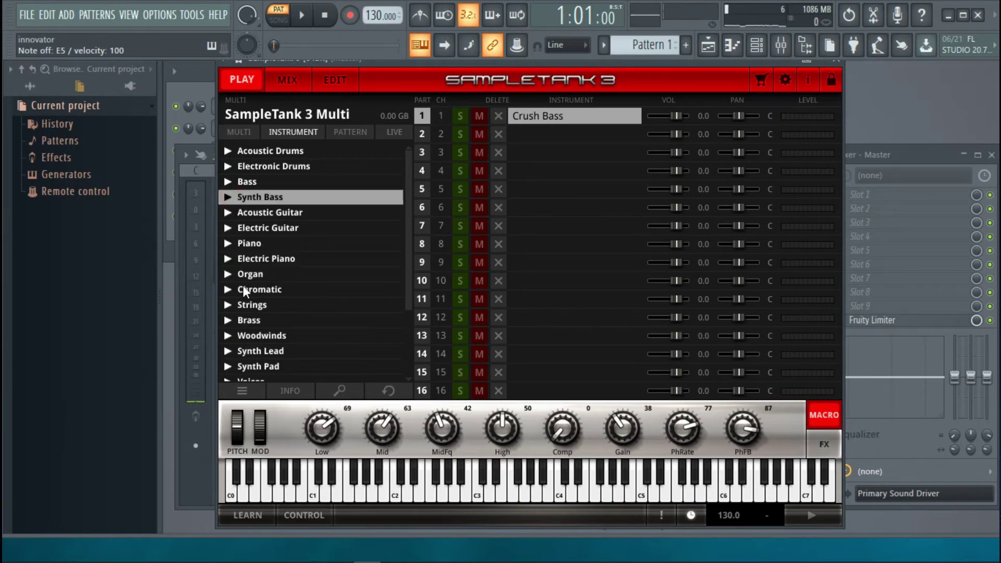
pyautogui.click(229, 321)
pyautogui.click(235, 336)
pyautogui.click(235, 335)
pyautogui.click(233, 353)
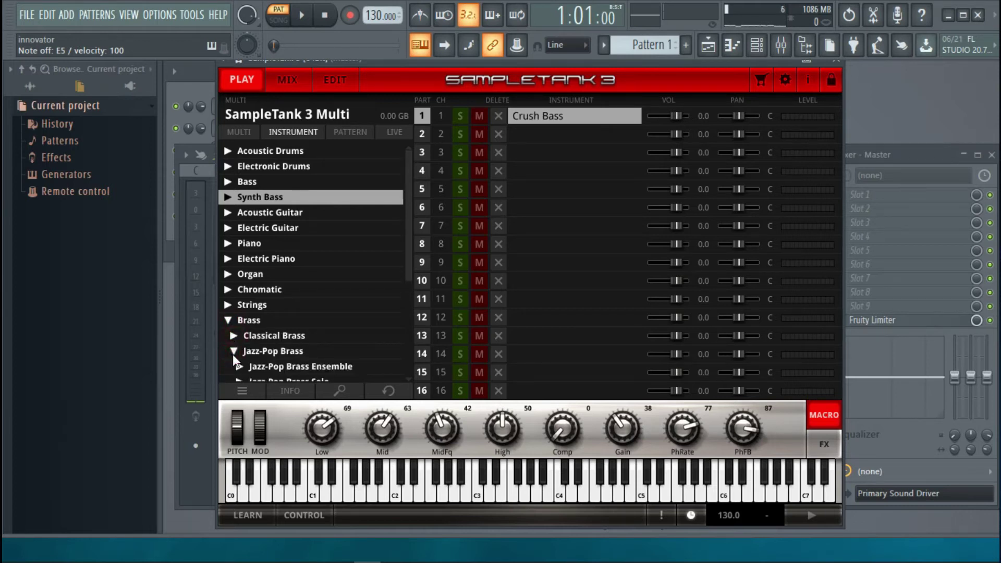
pyautogui.click(241, 367)
pyautogui.doubleClick(273, 376)
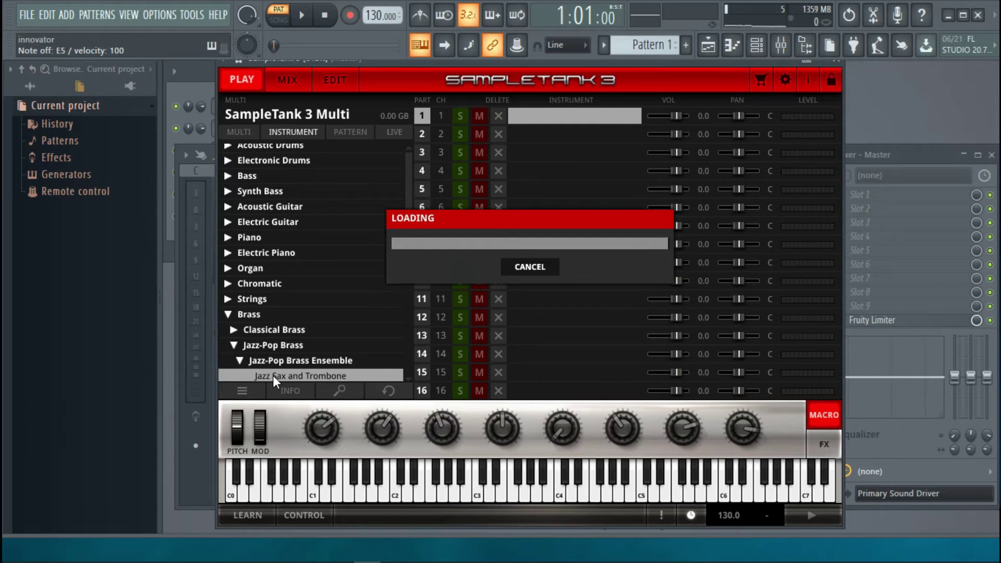
# Audition Jazz Sax and Trombone by playing a range of low and high notes
pyautogui.press('b')
pyautogui.press('c')
pyautogui.press('x')
pyautogui.press('z')
pyautogui.press('x')
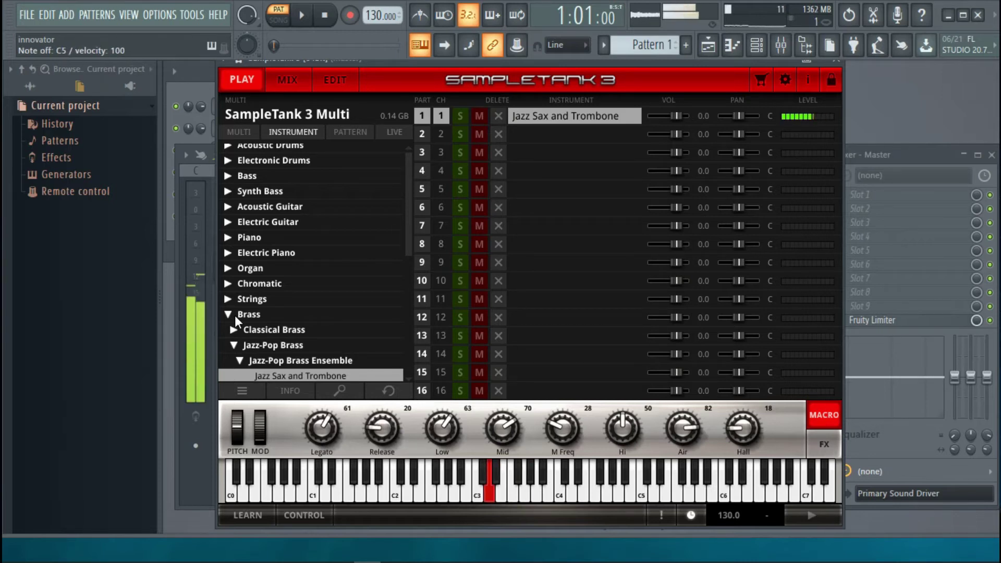
pyautogui.press('v')
pyautogui.press('b')
pyautogui.press('n')
pyautogui.press('t')
pyautogui.press('y')
pyautogui.press('u')
pyautogui.press('i')
pyautogui.press('u')
pyautogui.press('g')
pyautogui.press('d')
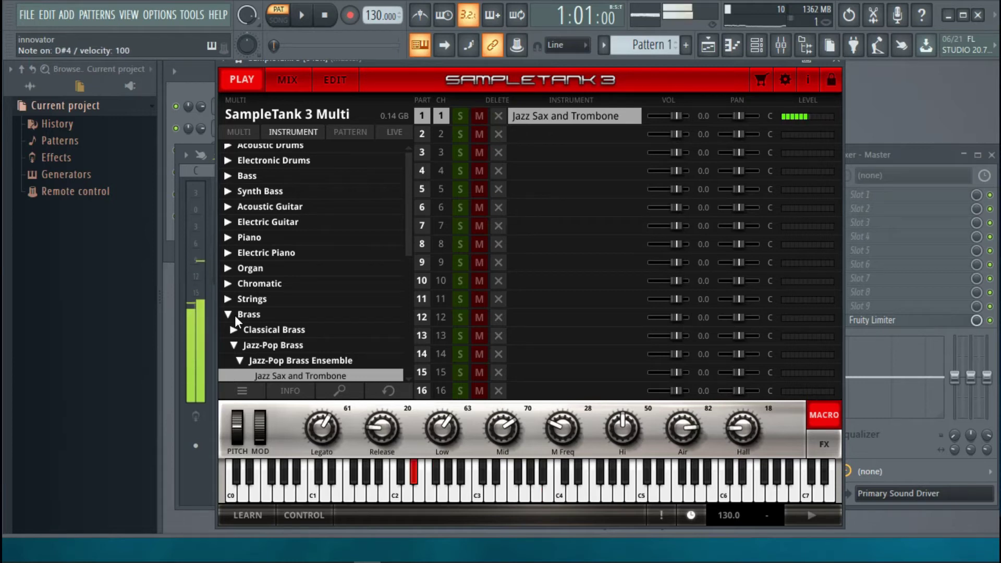
# Play a further melodic phrase on Jazz Sax and Trombone, moving from repeated low notes up to higher ones
pyautogui.press('s')
pyautogui.press('d')
pyautogui.press('s')
pyautogui.press('d')
pyautogui.press('s')
pyautogui.press('s')
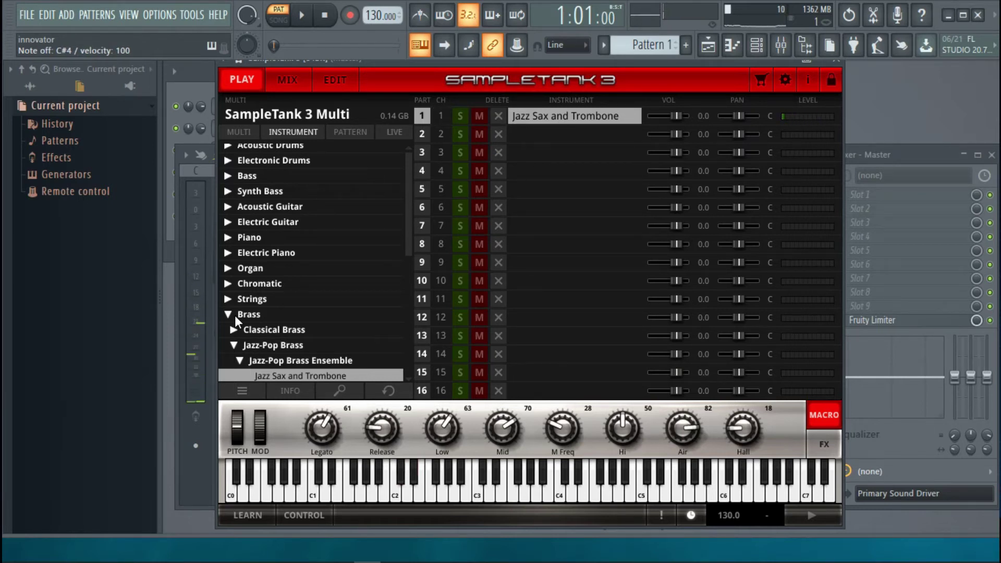
pyautogui.press('h')
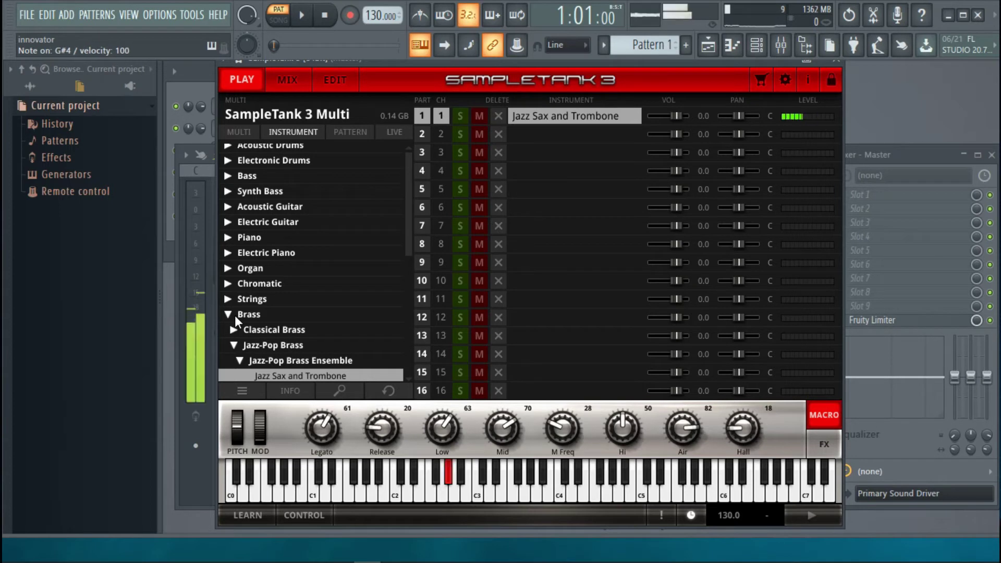
pyautogui.press('d')
pyautogui.press('g')
pyautogui.press('s')
pyautogui.press('g')
pyautogui.press('h')
pyautogui.press('g')
pyautogui.press('d')
pyautogui.press('h')
pyautogui.press('g')
pyautogui.press('d')
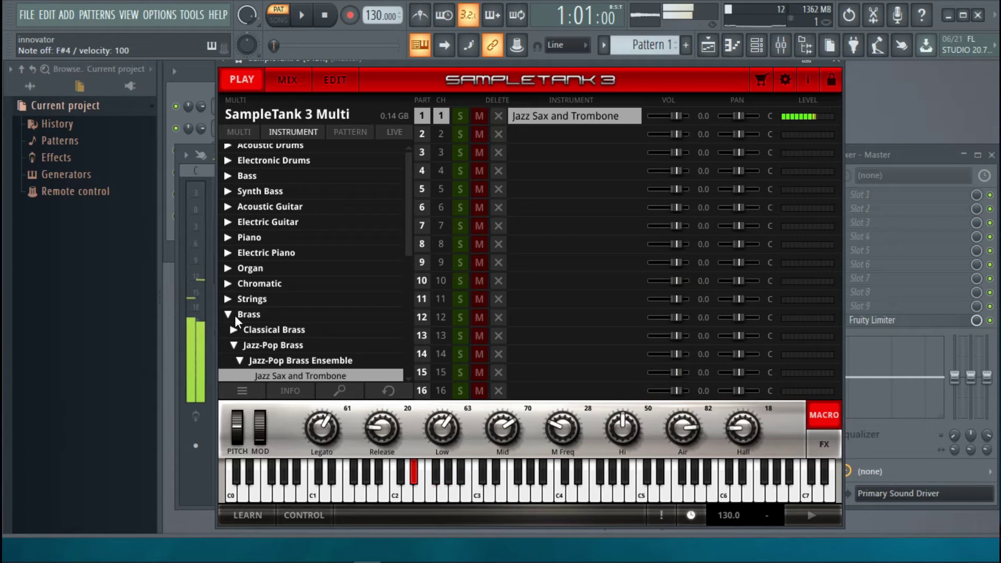
pyautogui.press('r')
pyautogui.press('t')
pyautogui.press('r')
pyautogui.press('r')
pyautogui.press('y')
pyautogui.press('g')
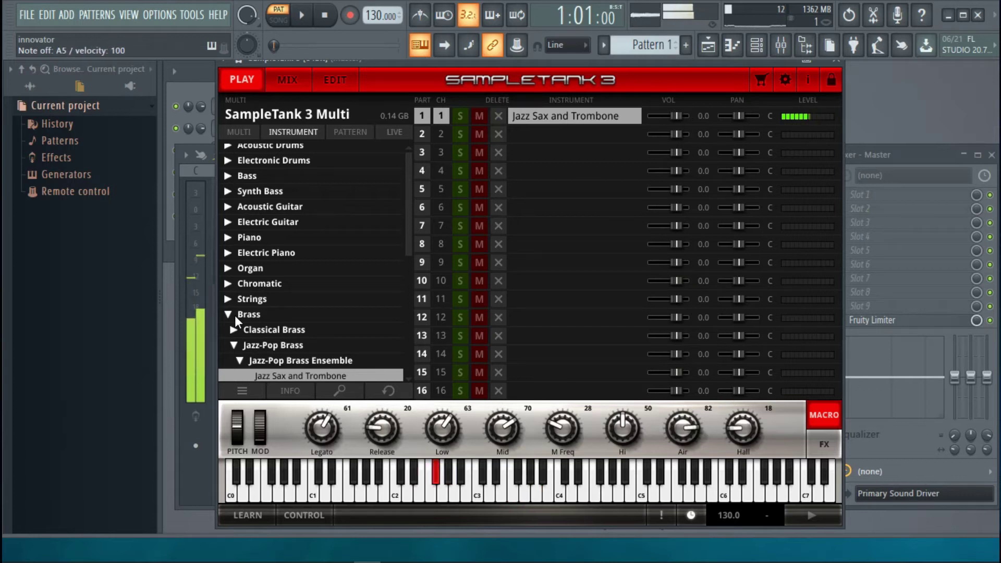
pyautogui.press('y')
pyautogui.press('t')
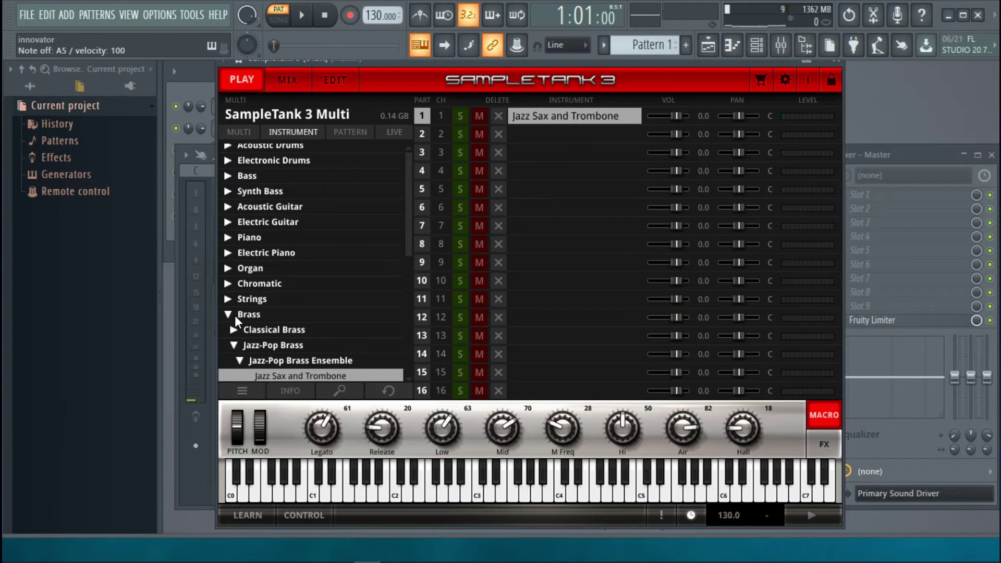
pyautogui.press('t')
pyautogui.press('r')
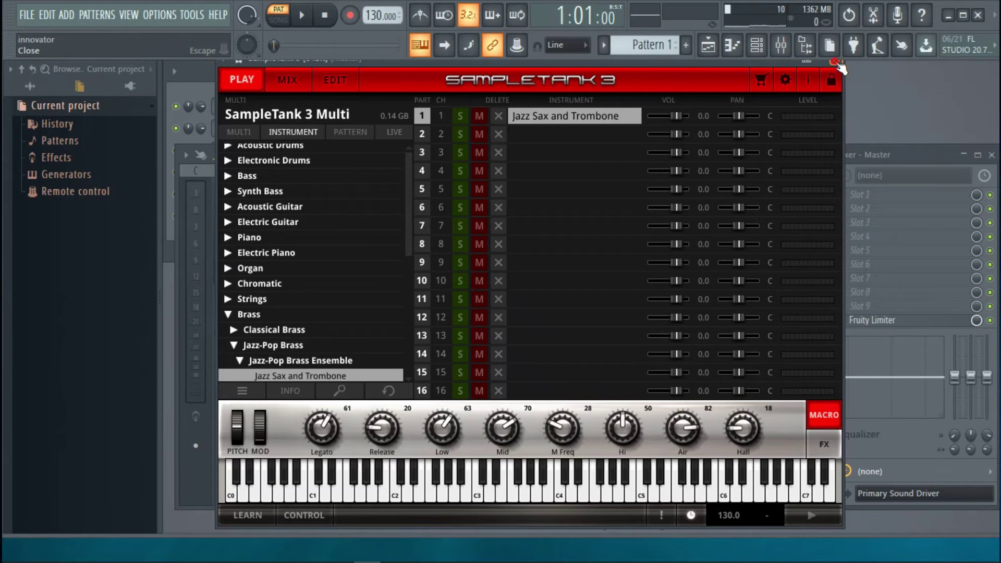
# Close the SampleTank 3 window and add Kontakt as a new instrument channel
pyautogui.click(835, 62)
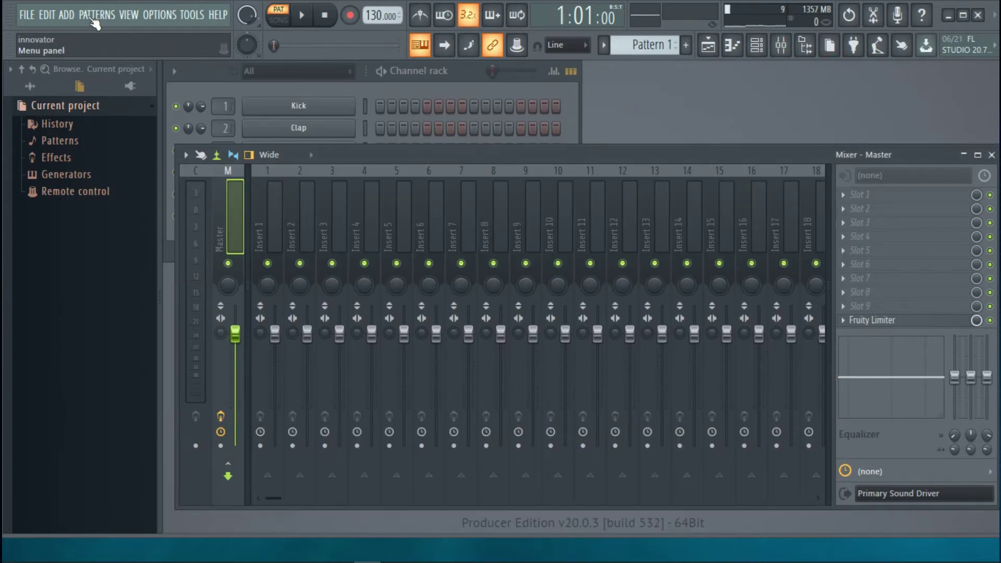
pyautogui.click(66, 15)
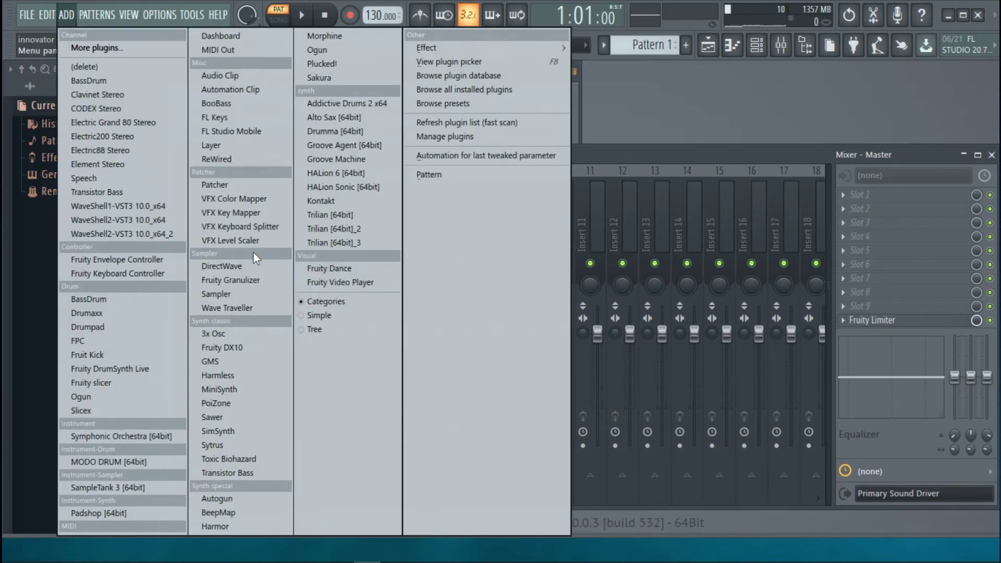
pyautogui.click(349, 203)
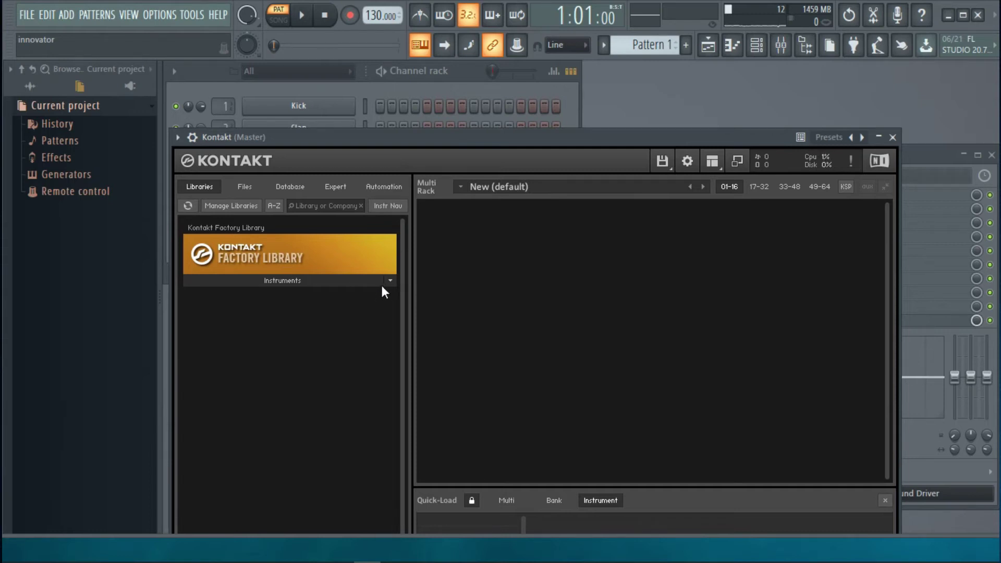
# List the Kontakt Factory Library instruments, move the Kontakt window higher, and open the 6 - Bass folder inside Band
pyautogui.click(367, 283)
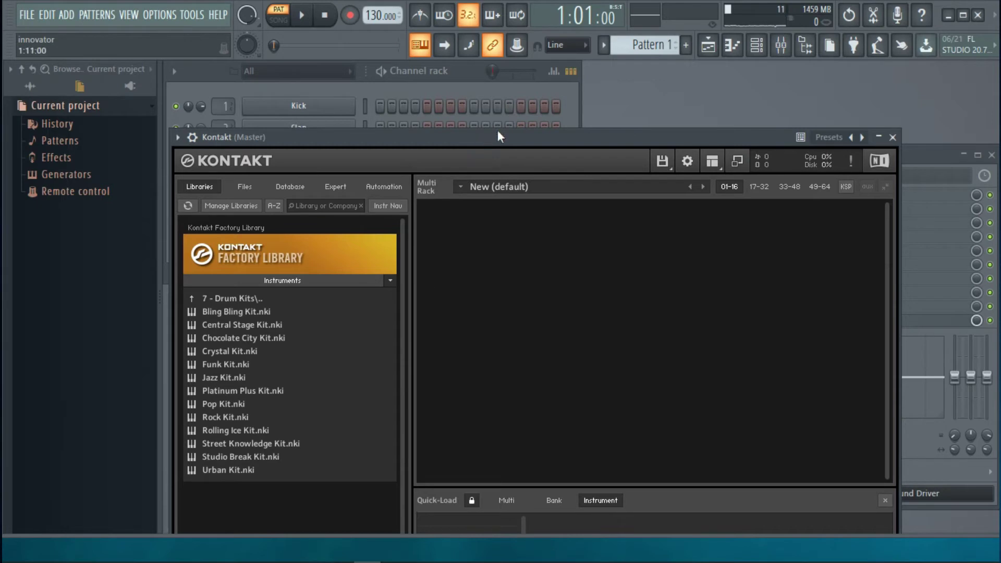
pyautogui.moveTo(499, 141); pyautogui.dragTo(491, 80)
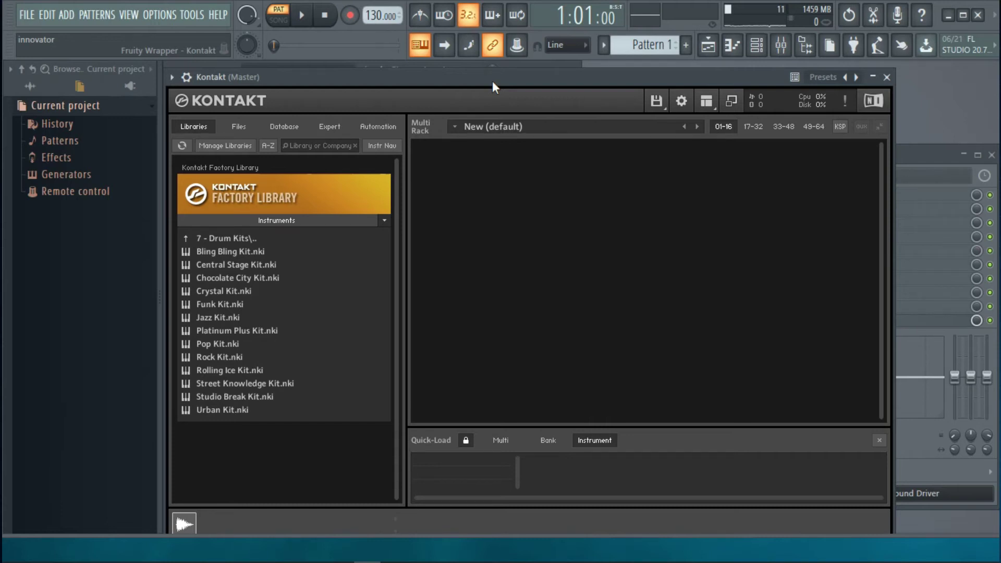
pyautogui.click(186, 239)
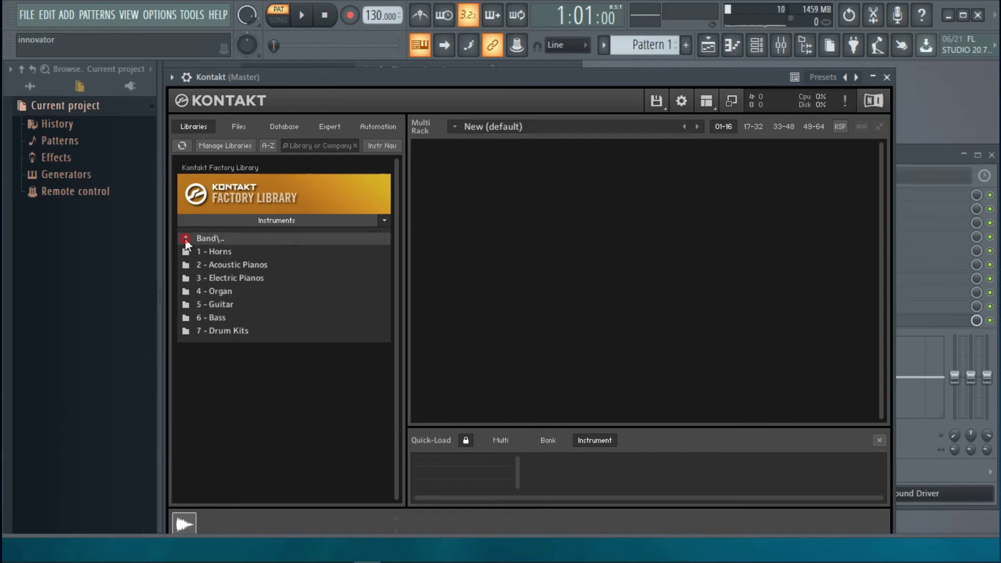
pyautogui.click(185, 239)
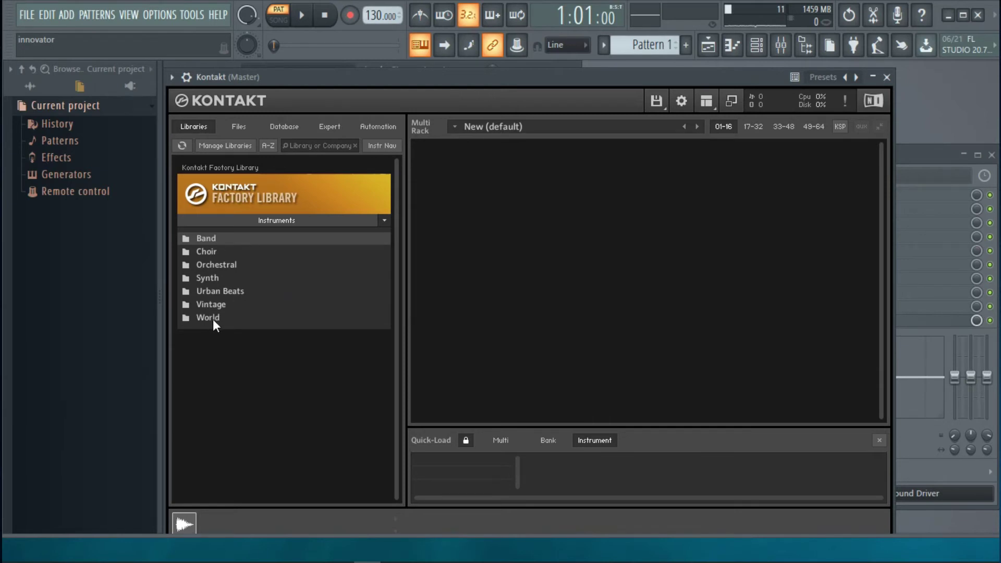
pyautogui.doubleClick(186, 239)
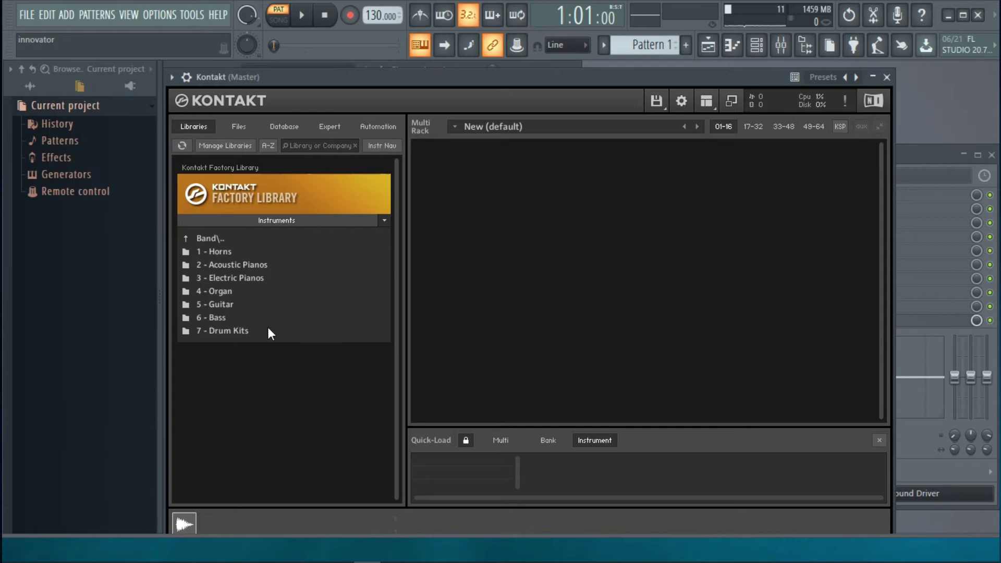
pyautogui.doubleClick(189, 318)
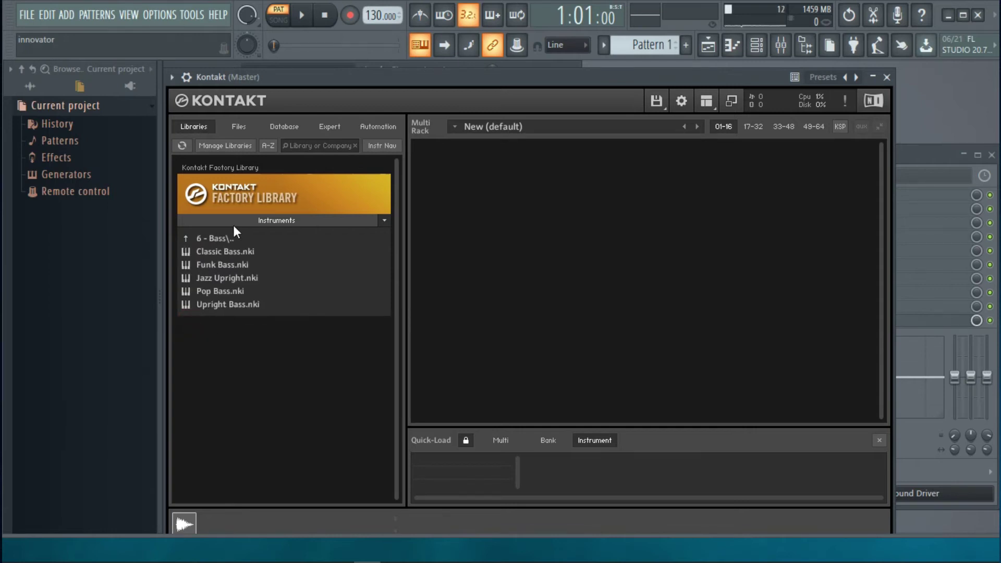
# Load Classic Bass into the rack and audition it with a range of low and high notes
pyautogui.doubleClick(228, 257)
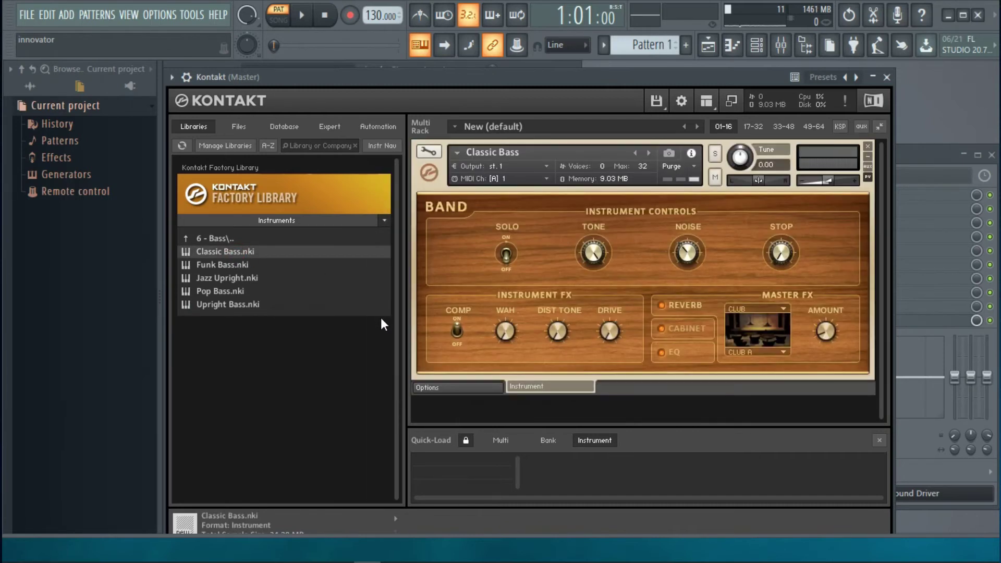
pyautogui.press('z')
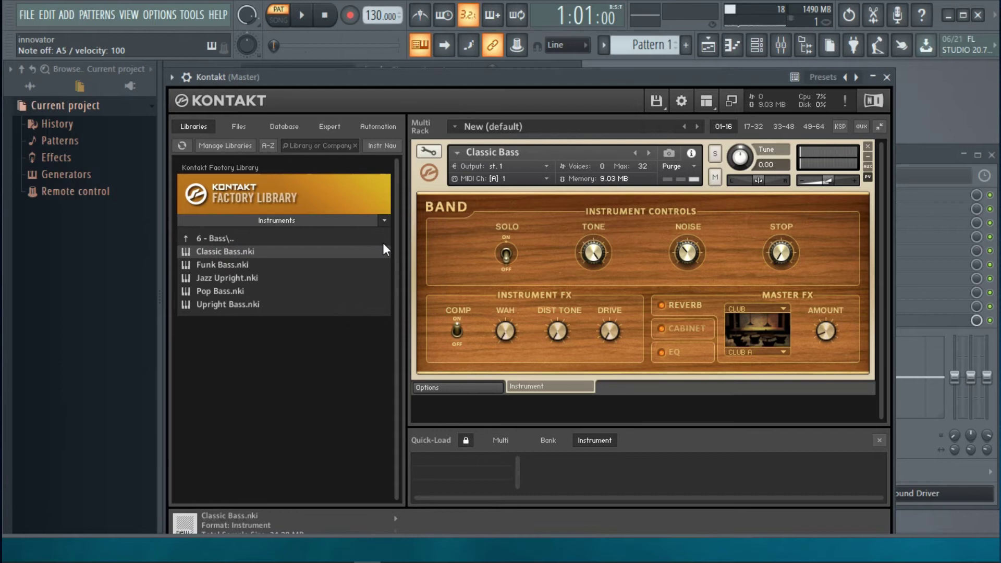
pyautogui.press('z')
pyautogui.press('x')
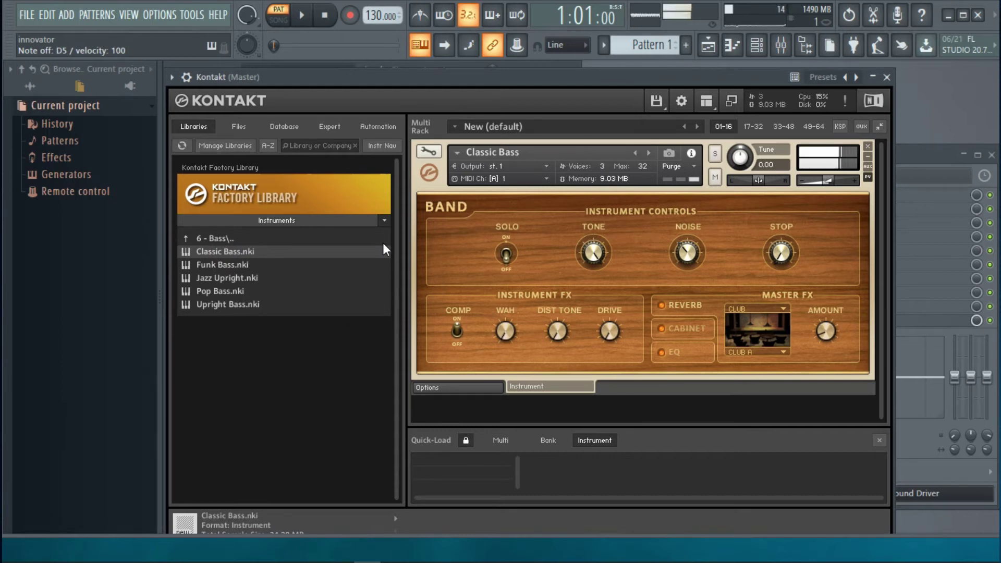
pyautogui.press('x')
pyautogui.press('x')
pyautogui.press('c')
pyautogui.press('b')
pyautogui.press('n')
pyautogui.press('m')
pyautogui.press('v')
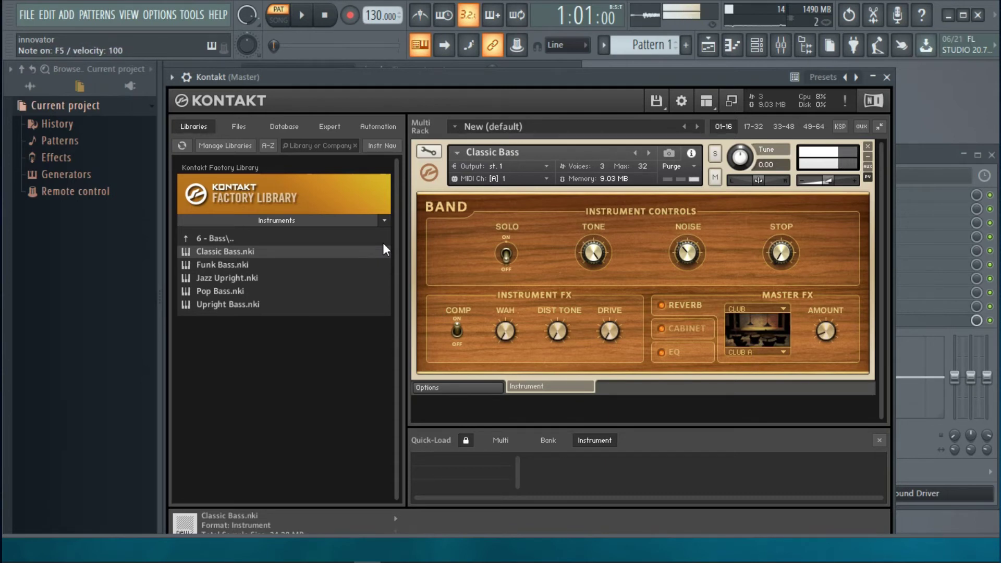
pyautogui.press('x')
pyautogui.press('z')
pyautogui.press('x')
pyautogui.press('d')
pyautogui.press('g')
pyautogui.press('h')
pyautogui.press('j')
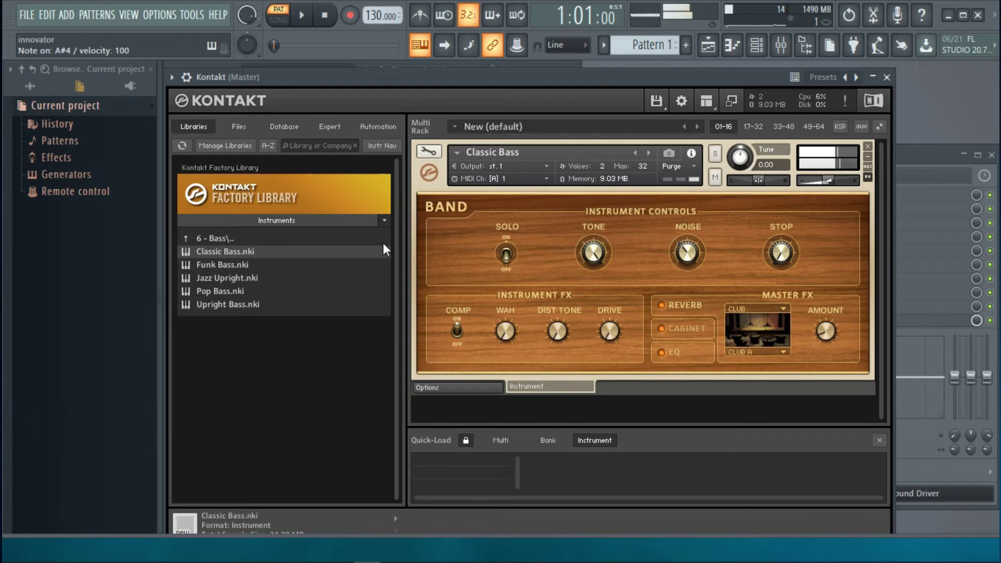
pyautogui.press('h')
pyautogui.press('g')
pyautogui.press('d')
pyautogui.press('s')
pyautogui.press('t')
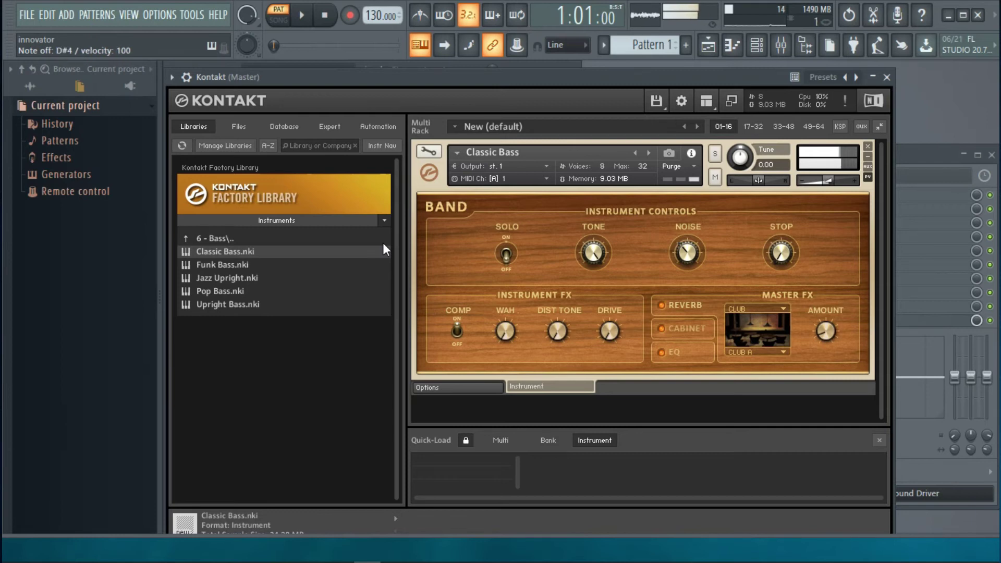
pyautogui.press('e')
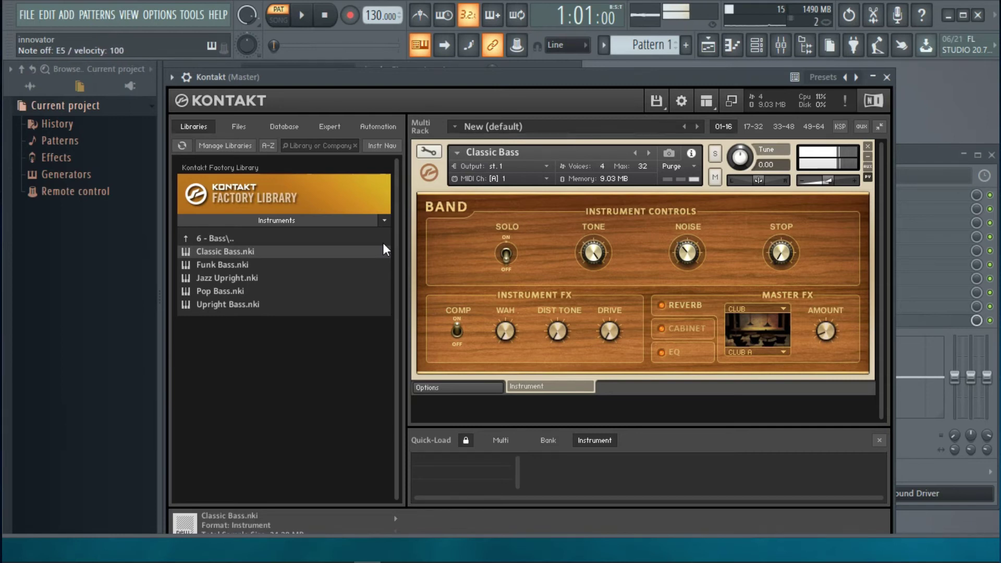
pyautogui.press('d')
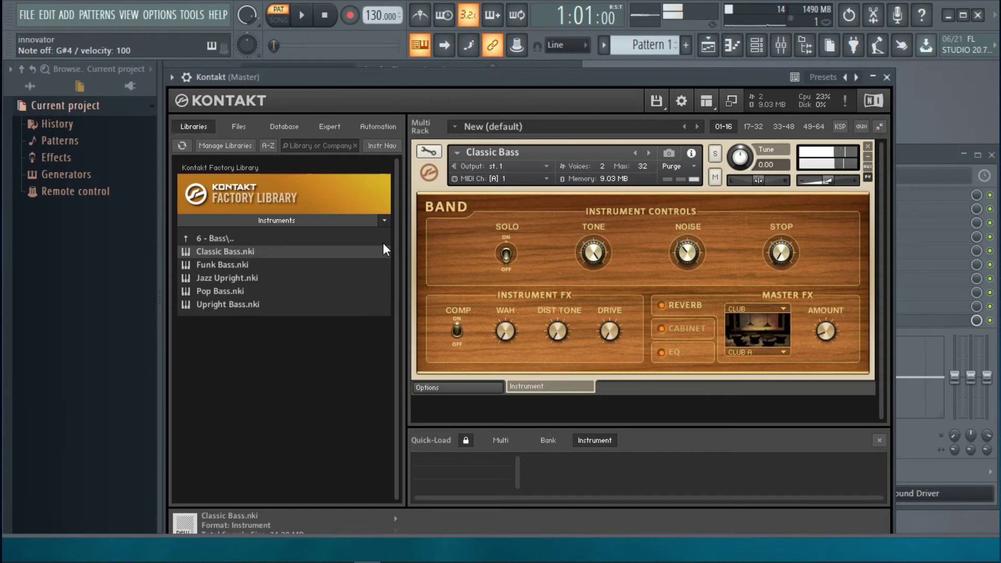
# Replace Classic Bass with Funk Bass in the rack and play a few notes on it
pyautogui.click(873, 148)
pyautogui.click(867, 145)
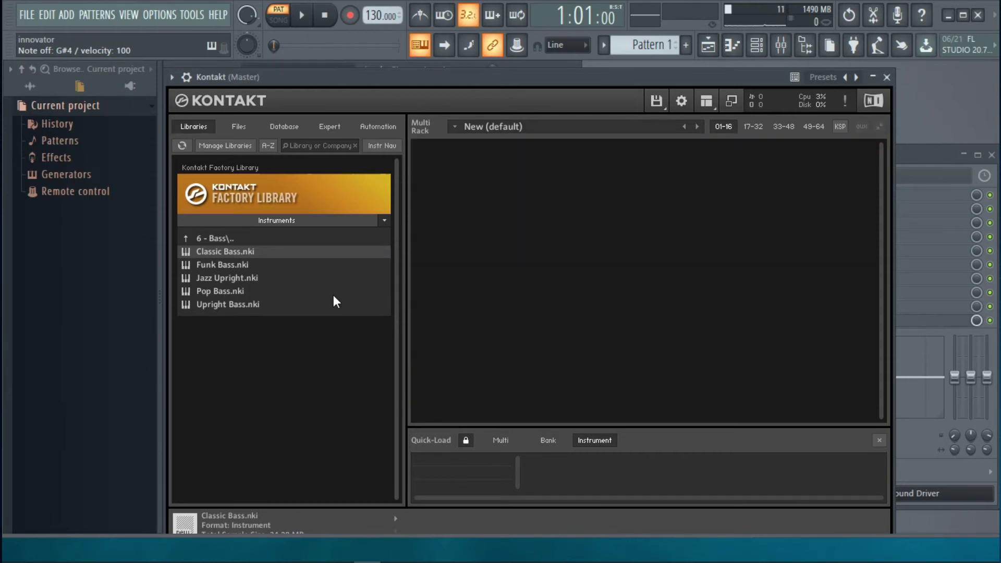
pyautogui.click(215, 265)
pyautogui.doubleClick(216, 265)
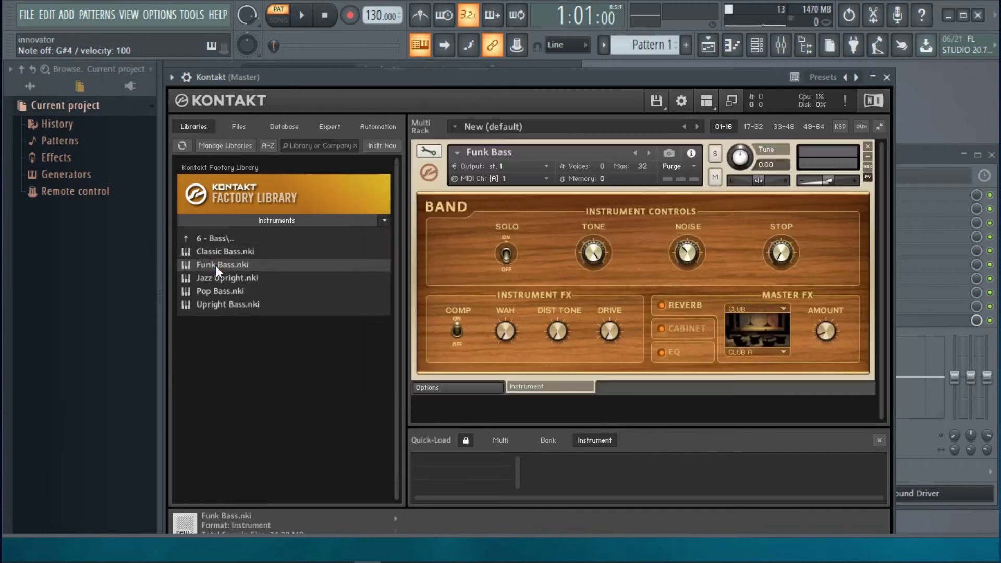
pyautogui.press('q')
pyautogui.press('q')
# Audition the Jazz Upright bass in place of Funk Bass and remove it from the rack
pyautogui.press('j')
pyautogui.press('b')
pyautogui.press('d')
pyautogui.press('g')
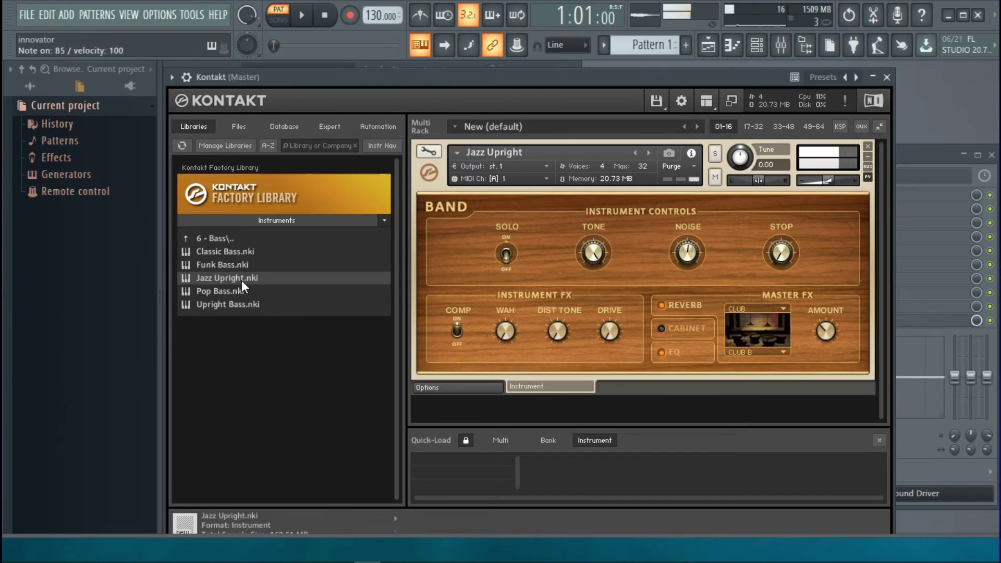
pyautogui.click(868, 146)
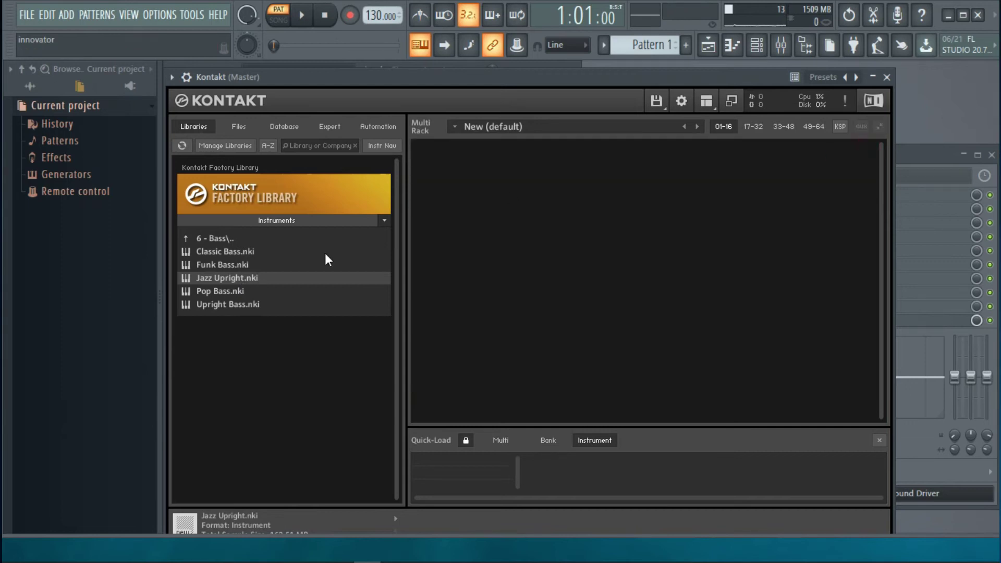
# Open the 1 - Pad folder inside Synth and load Across The Pacific to audition it
pyautogui.click(186, 238)
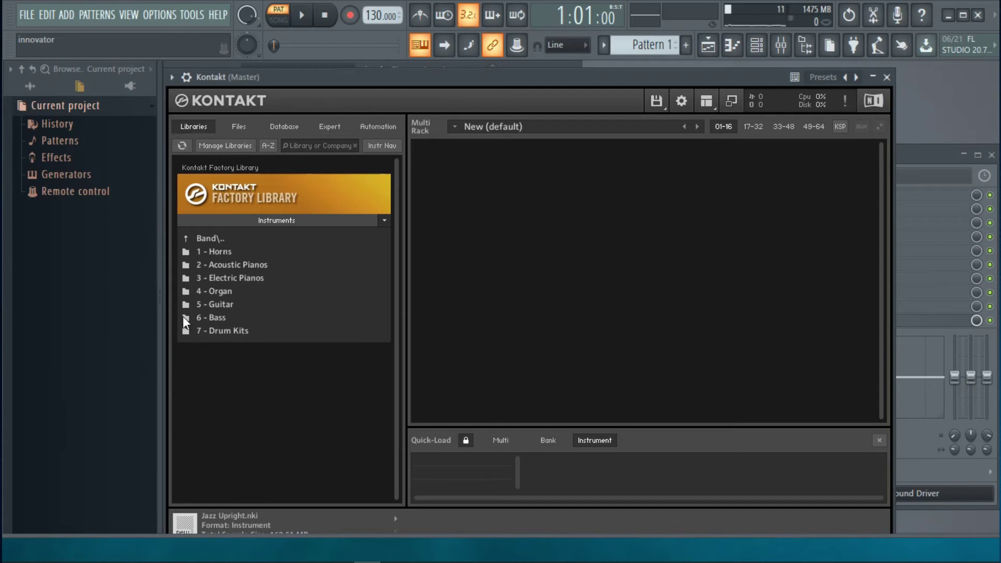
pyautogui.click(198, 238)
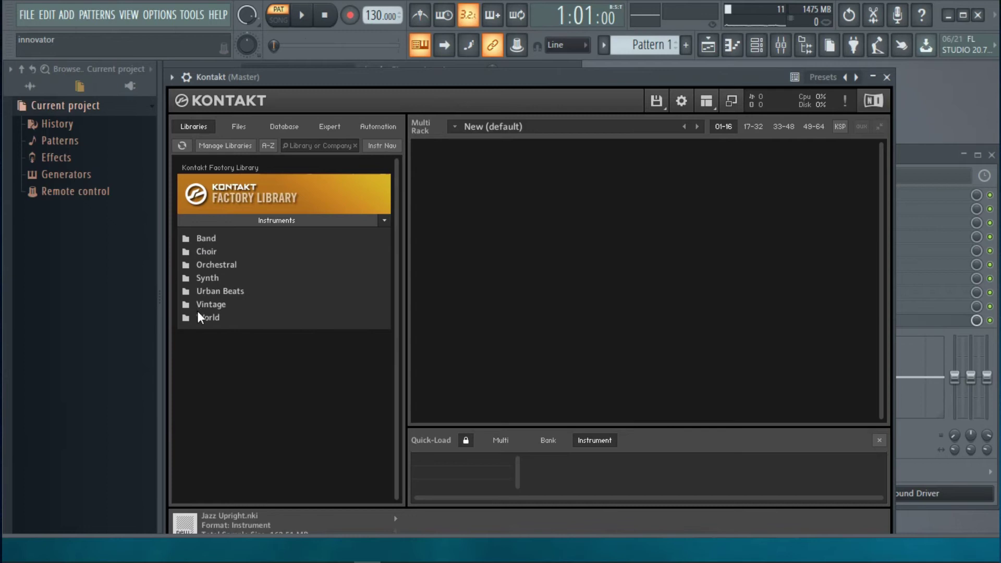
pyautogui.click(188, 281)
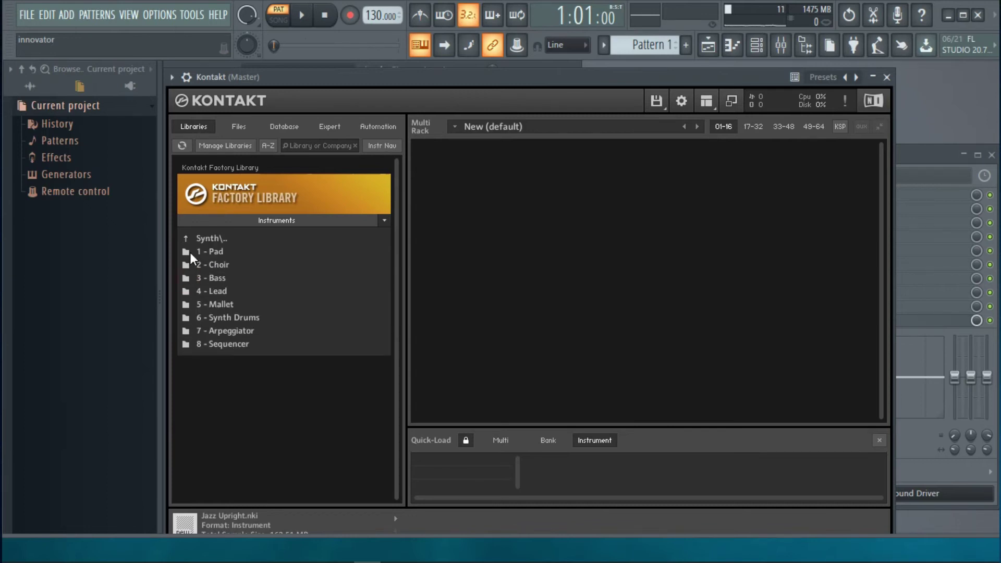
pyautogui.click(190, 253)
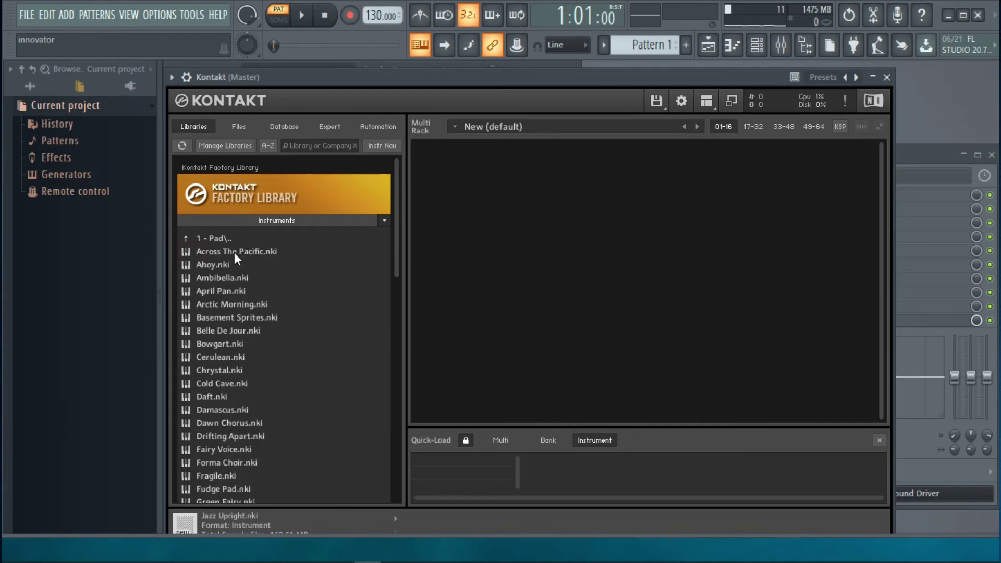
pyautogui.moveTo(398, 249); pyautogui.dragTo(429, 196)
pyautogui.doubleClick(248, 255)
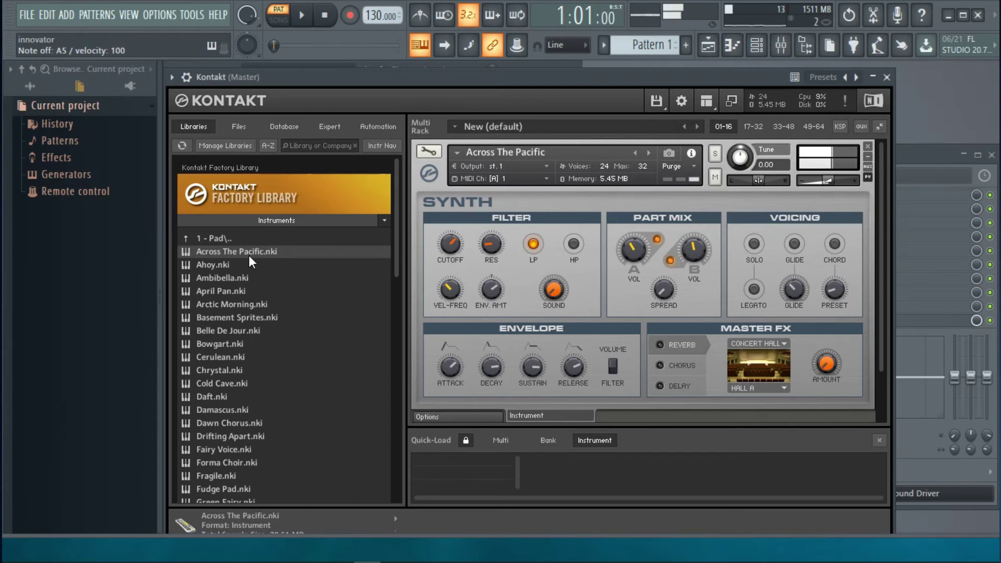
# Replace Across The Pacific with the Arctic Morning pad and audition it
pyautogui.click(867, 146)
pyautogui.doubleClick(214, 305)
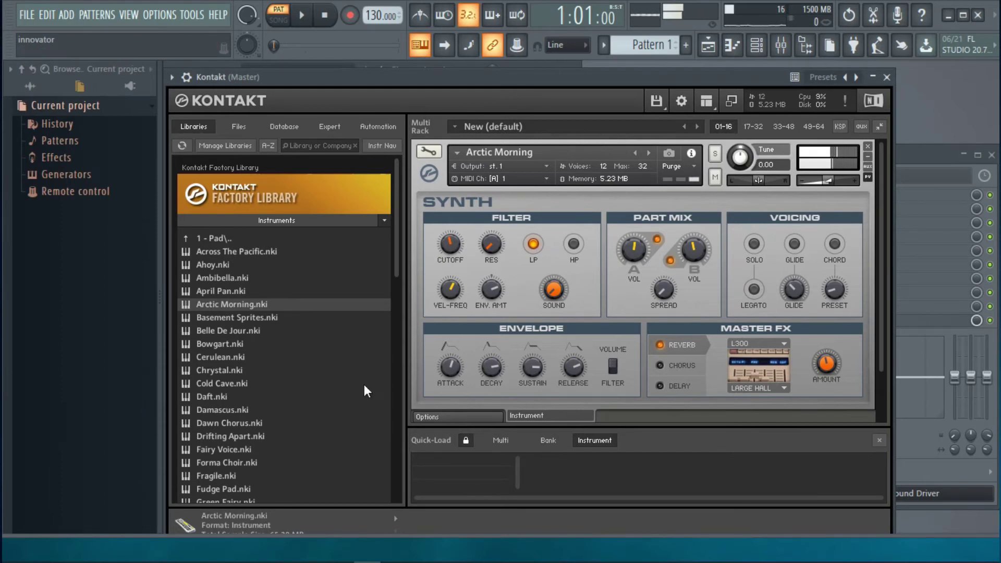
# Replace Arctic Morning with the Bowgart pad and audition it
pyautogui.click(867, 146)
pyautogui.doubleClick(209, 347)
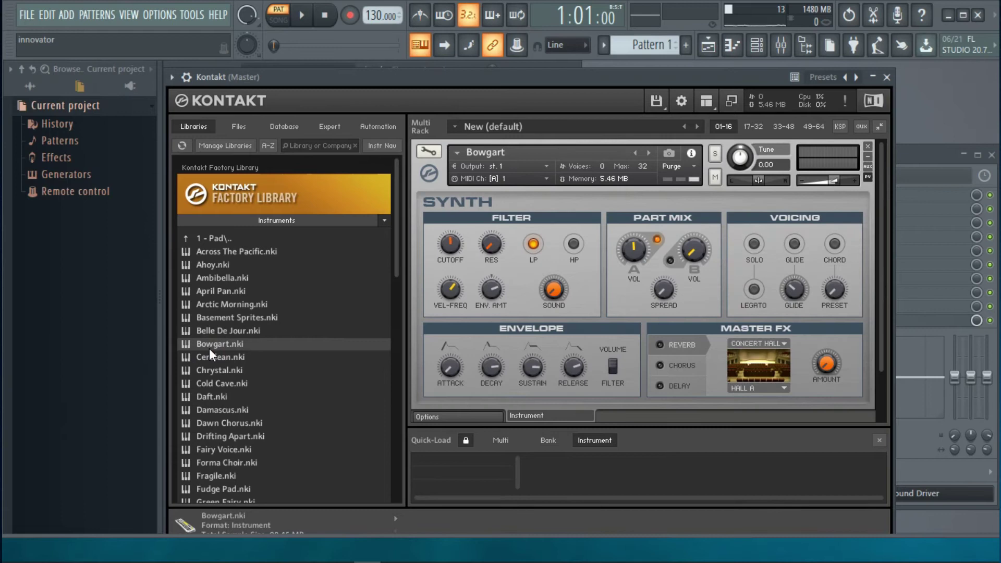
pyautogui.press('s')
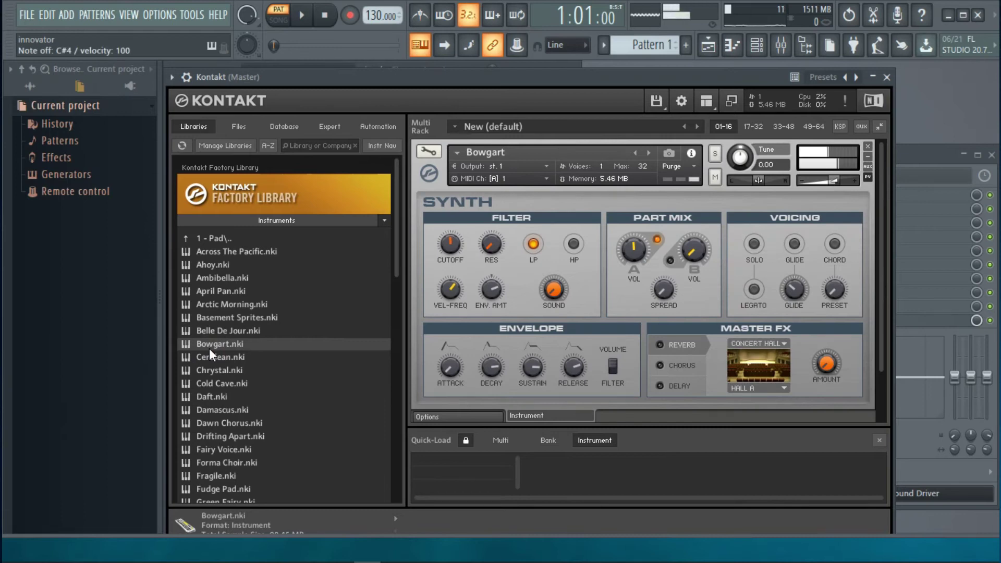
# Play more notes with the Bowgart pad and remove it from the rack
pyautogui.press('e')
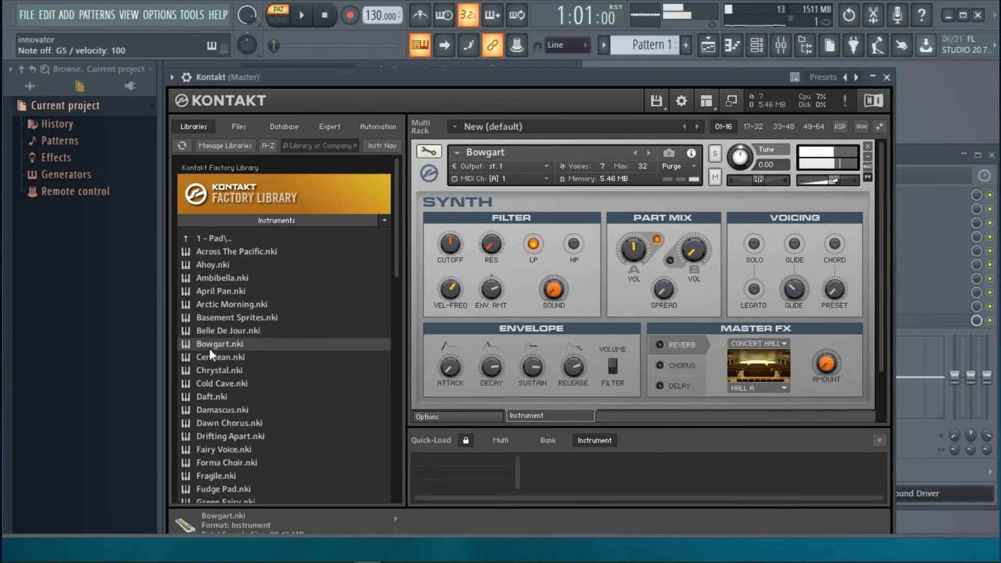
pyautogui.press('d')
pyautogui.press('g')
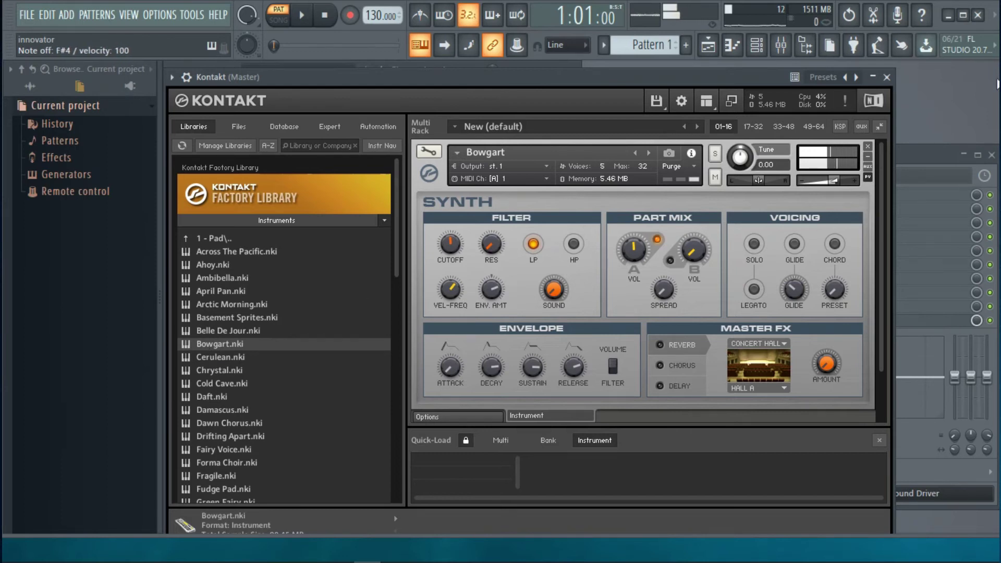
pyautogui.click(868, 147)
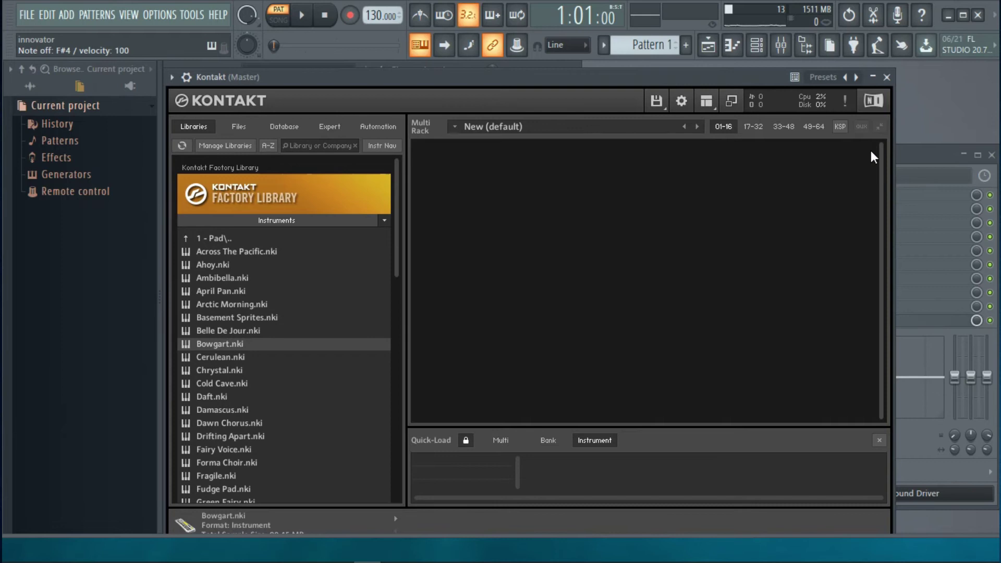
# Open the 2 - Choir folder inside Synth and load Airy Anthem to audition it
pyautogui.doubleClick(191, 240)
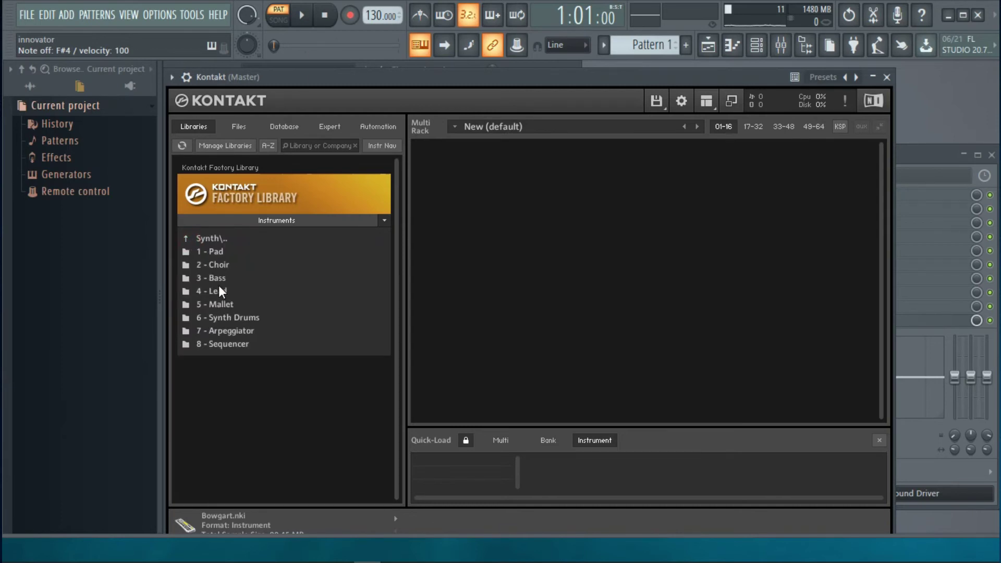
pyautogui.doubleClick(186, 263)
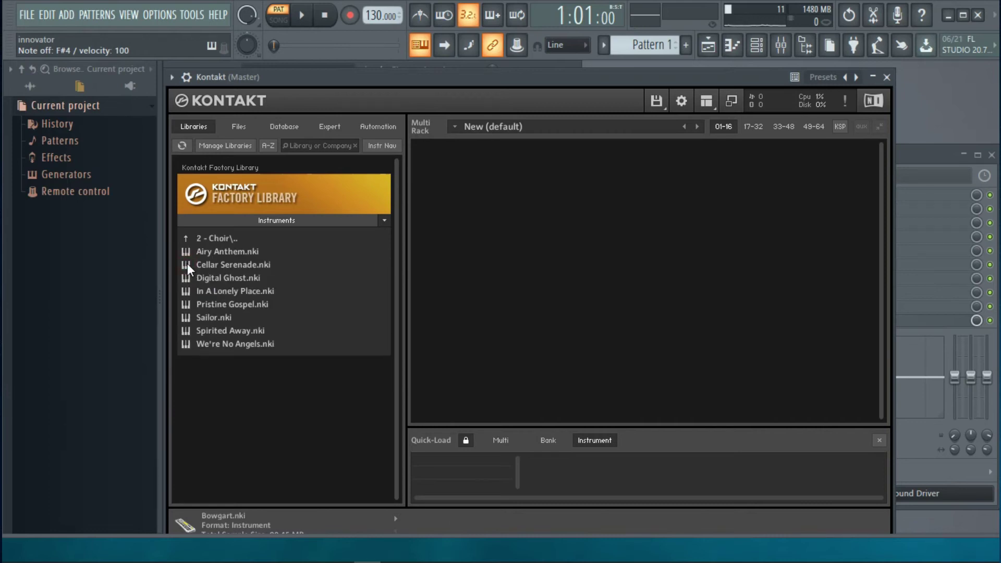
pyautogui.doubleClick(226, 252)
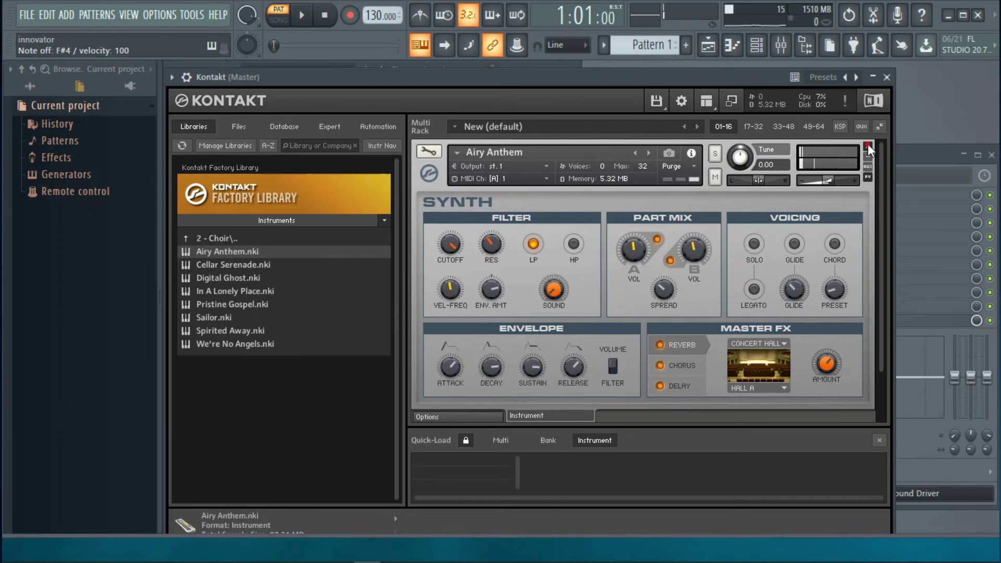
# Audition the Cellar Serenade choir in place of Airy Anthem and remove it from the rack
pyautogui.click(867, 146)
pyautogui.doubleClick(237, 267)
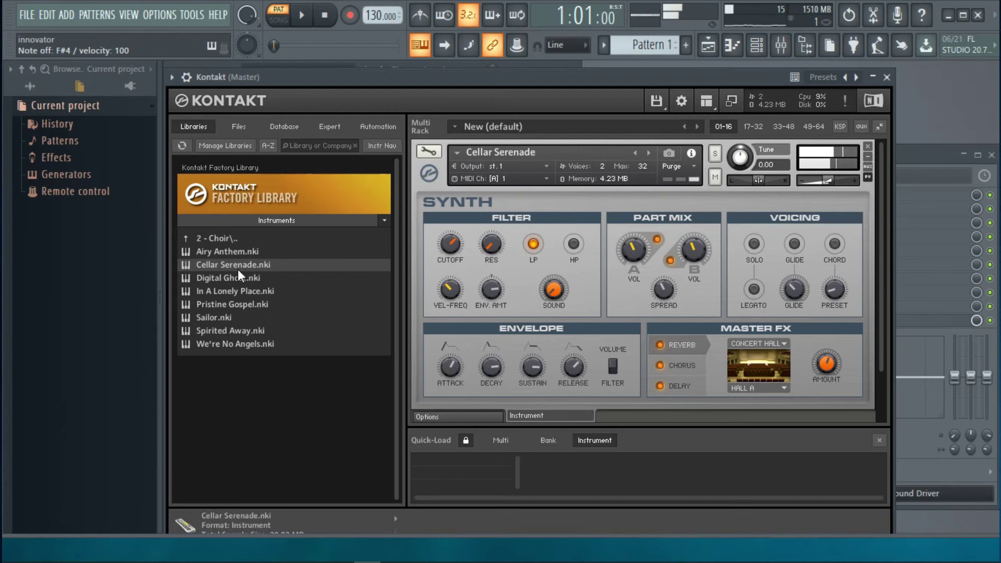
pyautogui.click(867, 146)
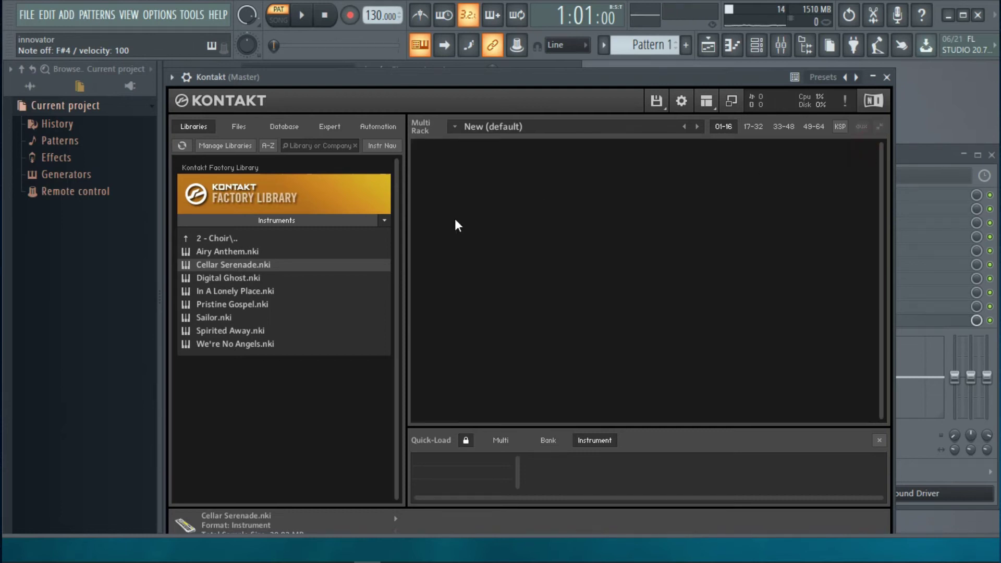
# Open the 6 - Synth Drums folder, load Aerobic Kit and audition its sounds across different notes
pyautogui.click(188, 238)
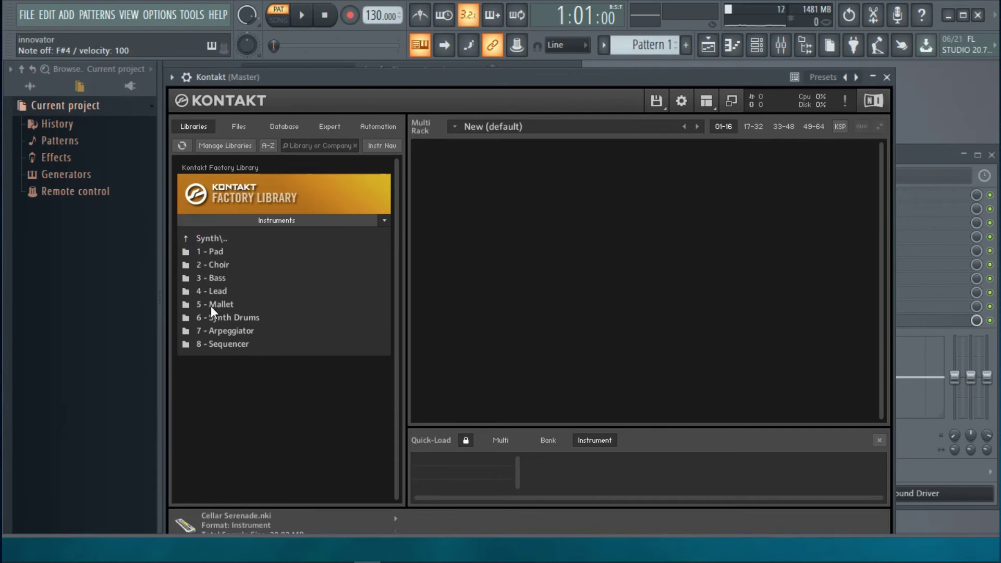
pyautogui.click(193, 319)
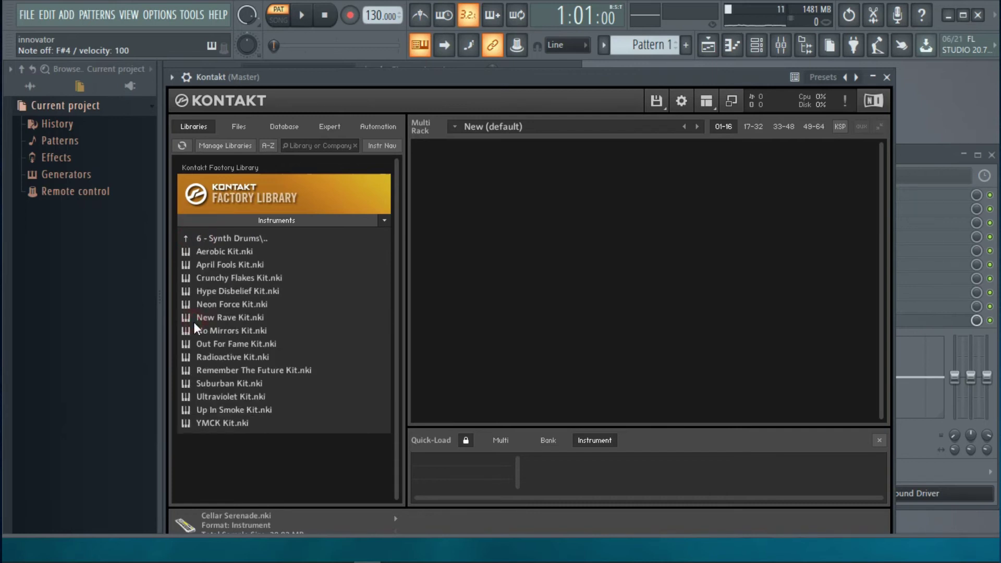
pyautogui.doubleClick(227, 257)
pyautogui.press('w')
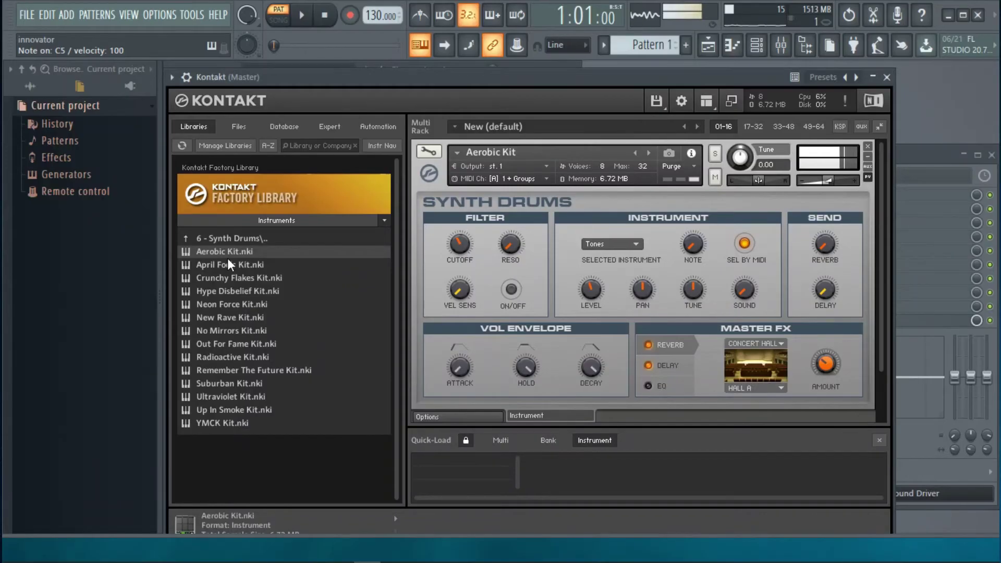
pyautogui.press('q')
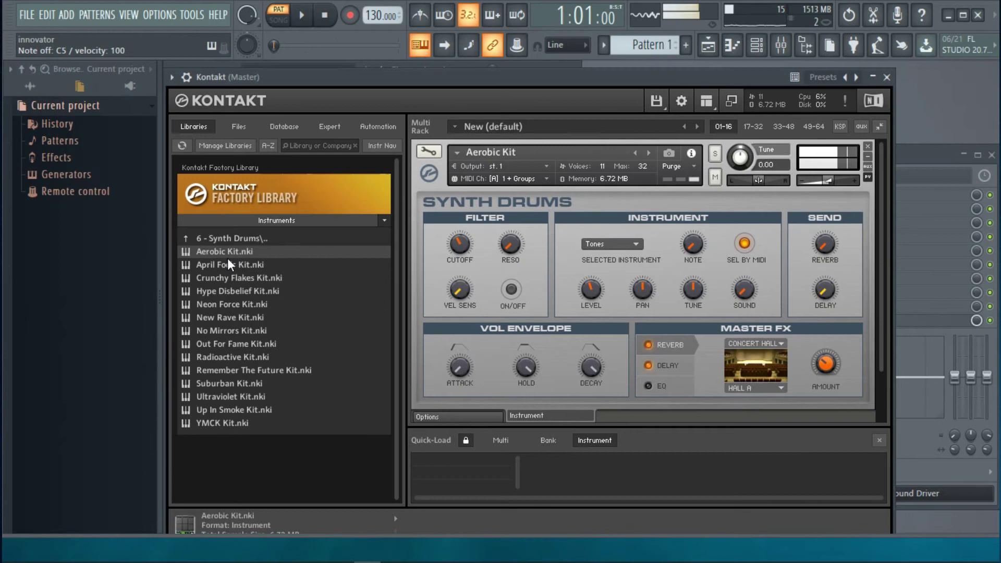
pyautogui.press('r')
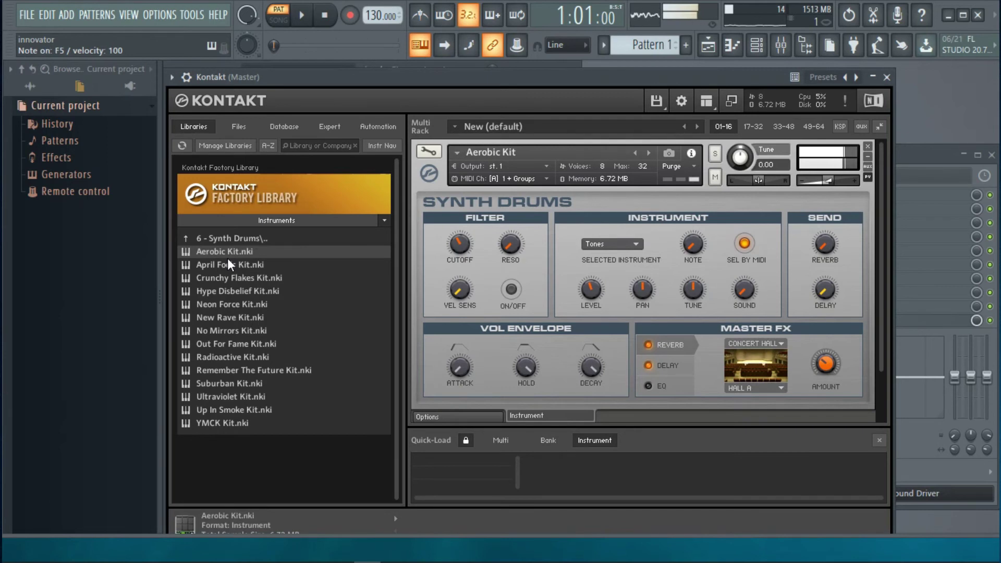
pyautogui.press('y')
pyautogui.press('i')
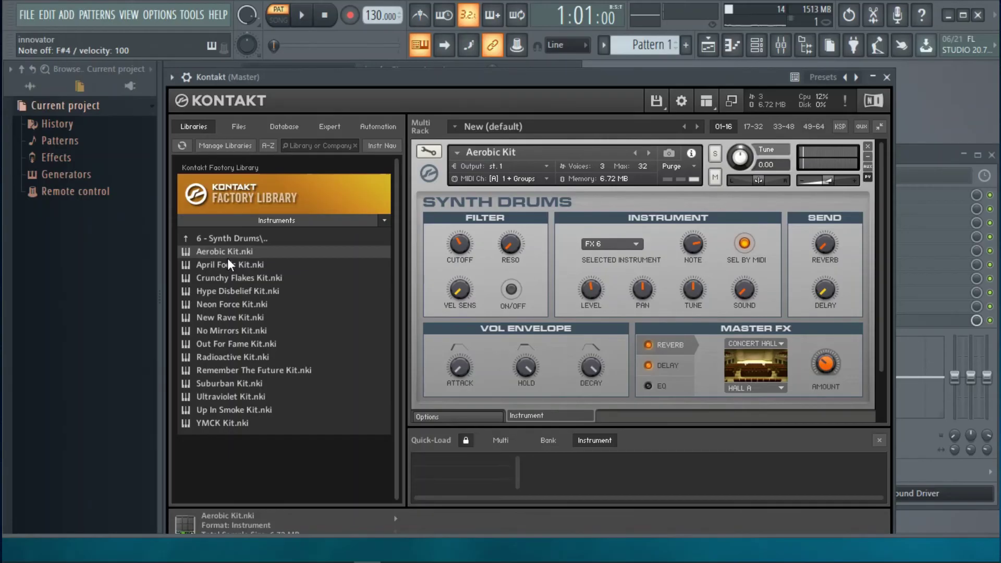
pyautogui.press('5')
pyautogui.press('t')
pyautogui.press('t')
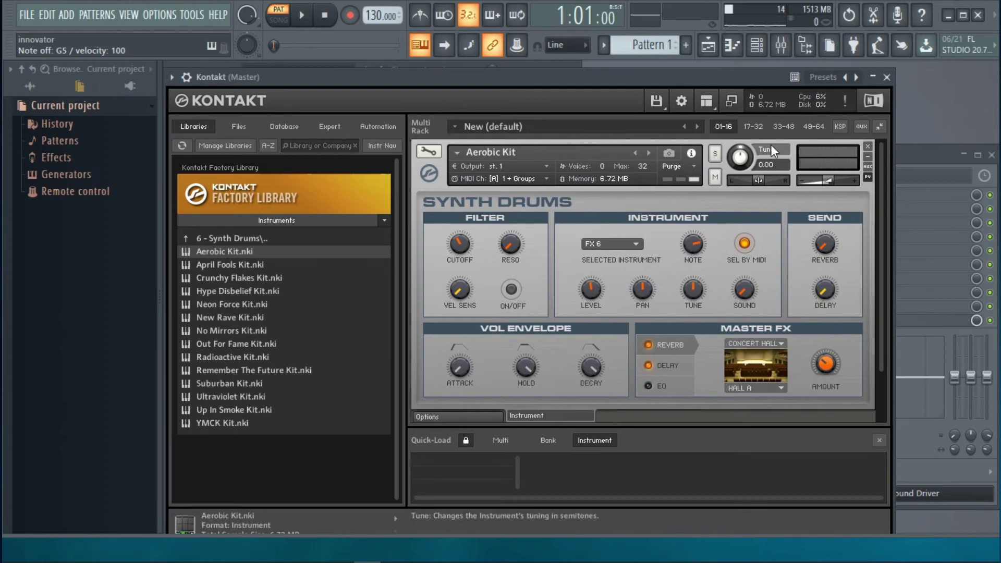
# Replace Aerobic Kit with Crunchy Flakes Kit and audition its drum sounds in low and high octaves
pyautogui.click(867, 147)
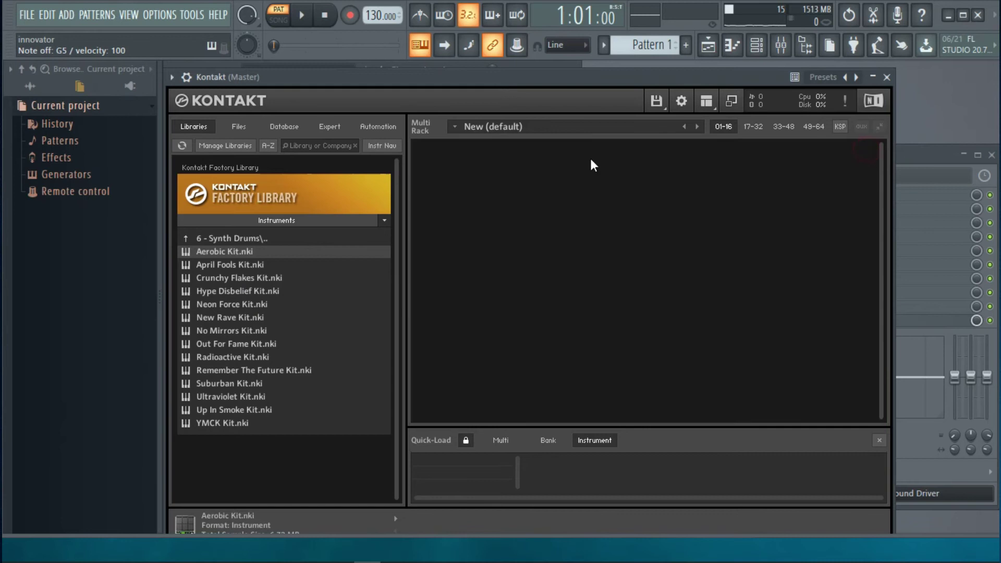
pyautogui.doubleClick(235, 280)
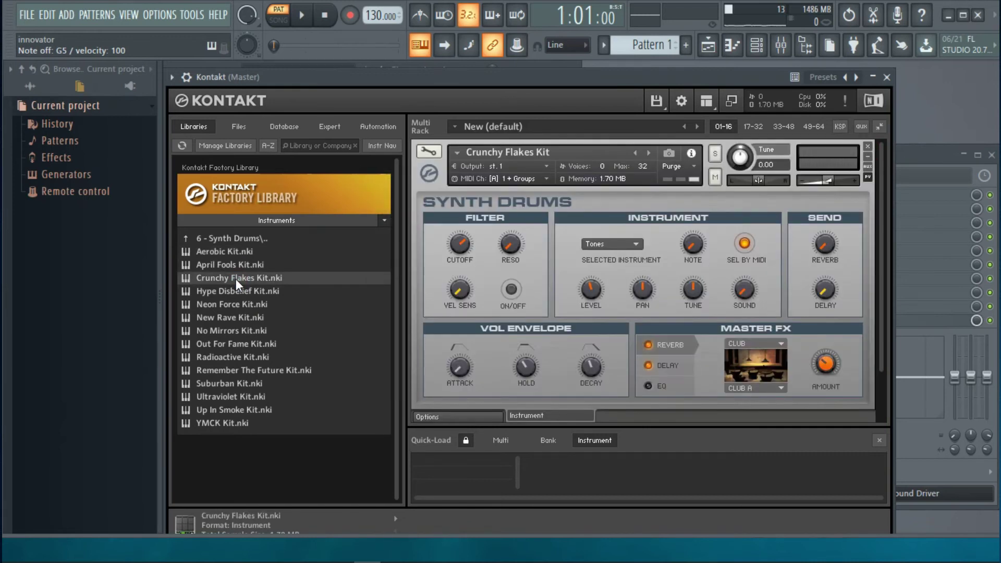
pyautogui.press('v')
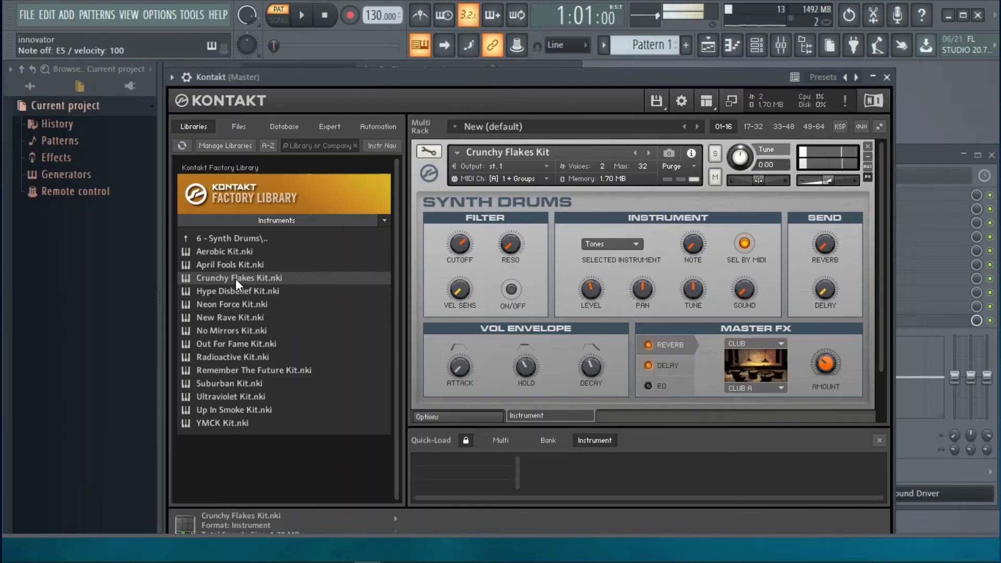
pyautogui.press('c')
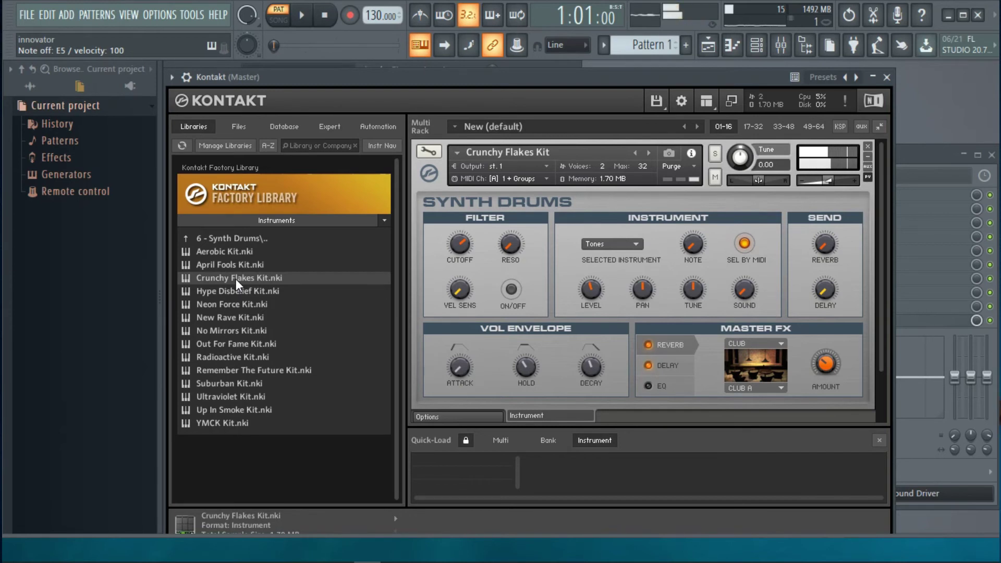
pyautogui.press('c')
pyautogui.press('v')
pyautogui.press('z')
pyautogui.press('x')
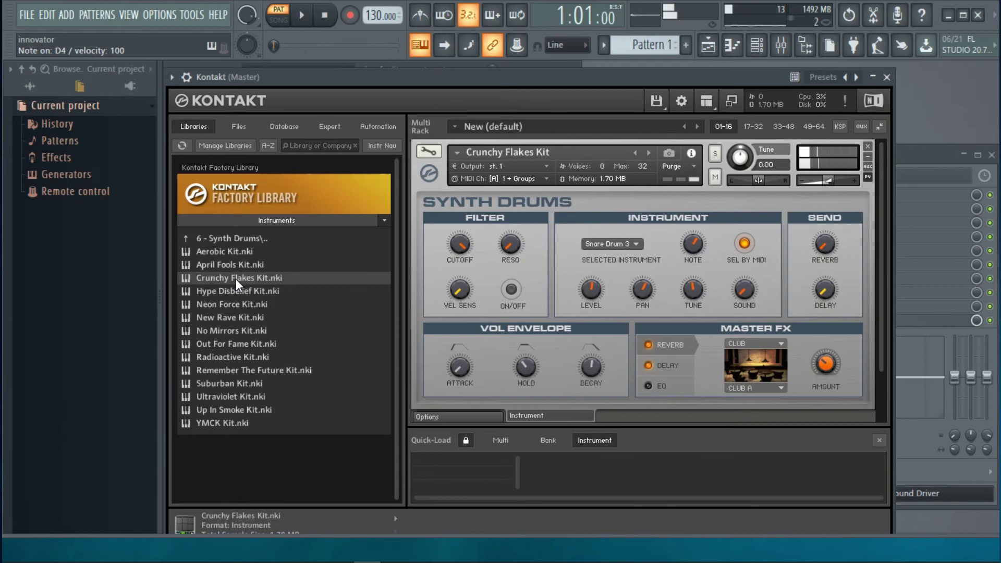
pyautogui.press('g')
pyautogui.press('h')
pyautogui.press('j')
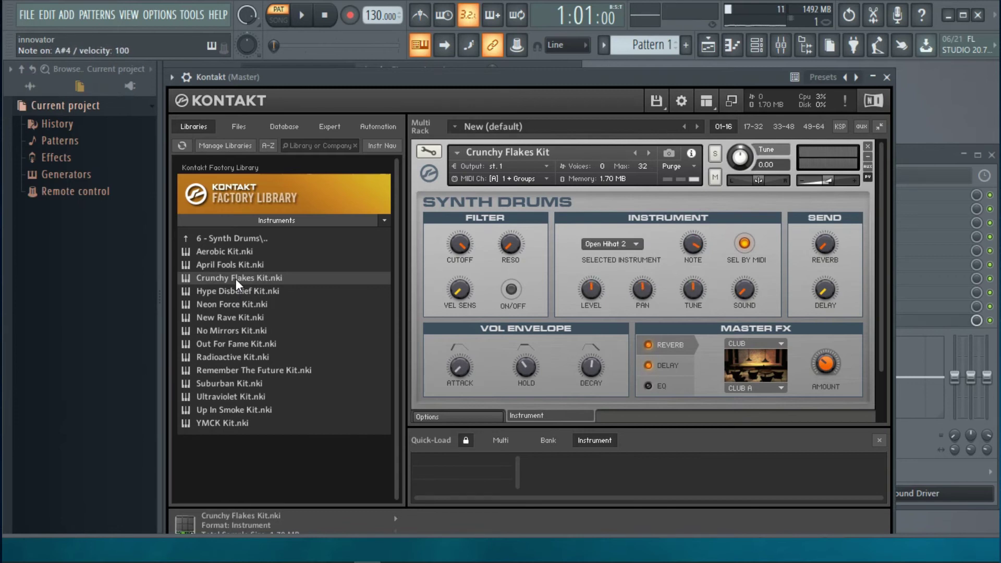
pyautogui.press('g')
pyautogui.press('s')
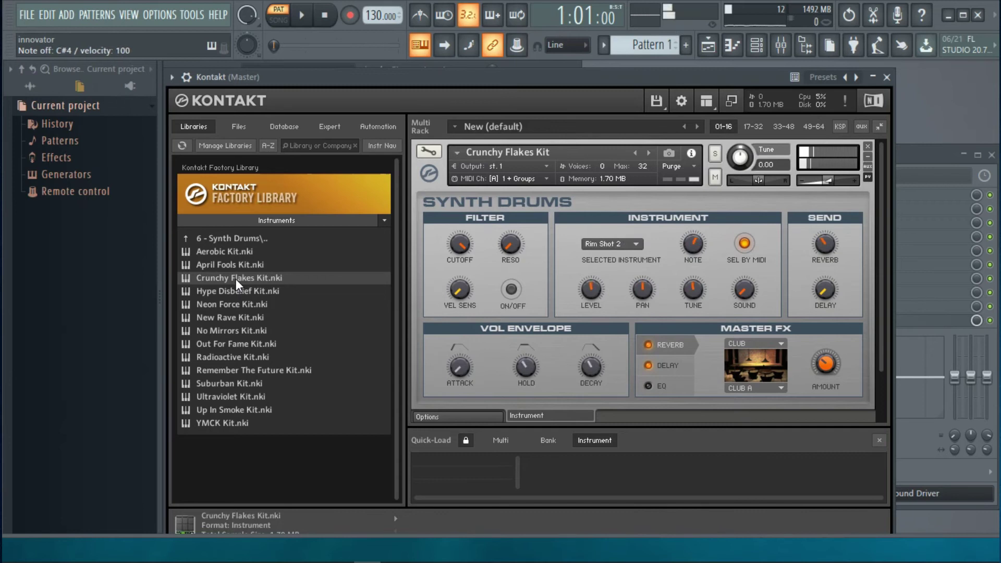
pyautogui.press('s')
pyautogui.press('d')
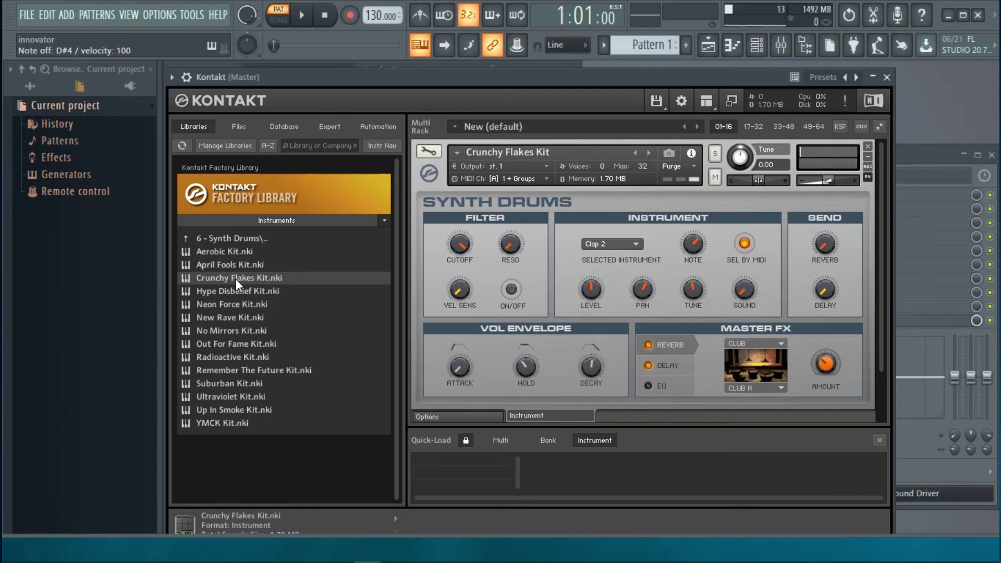
pyautogui.press('j')
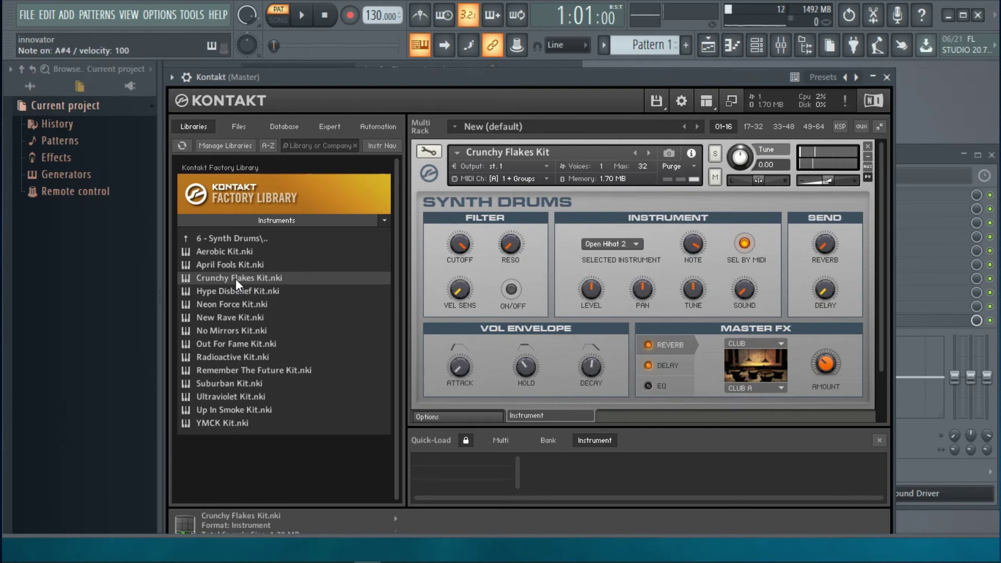
pyautogui.press('u')
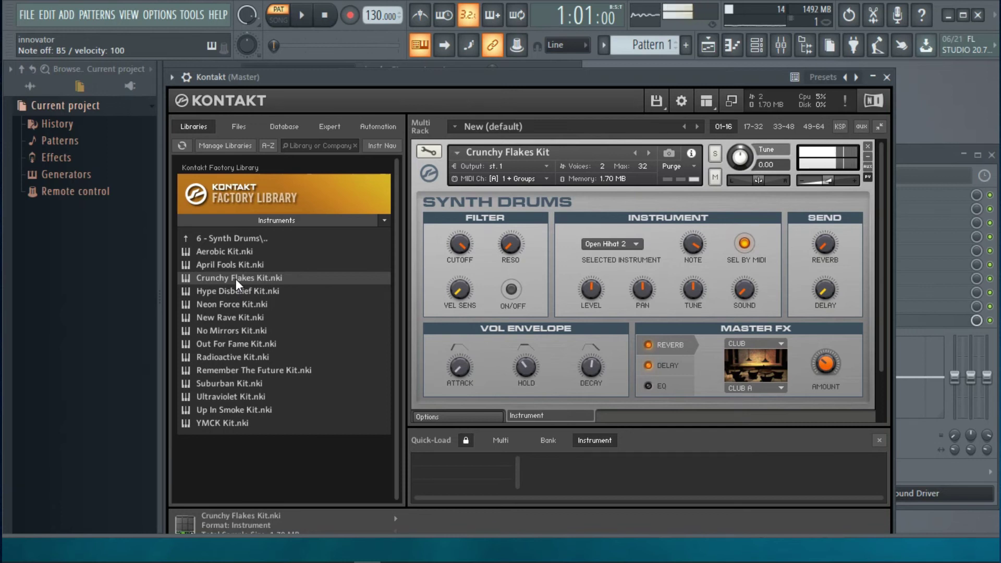
pyautogui.press('n')
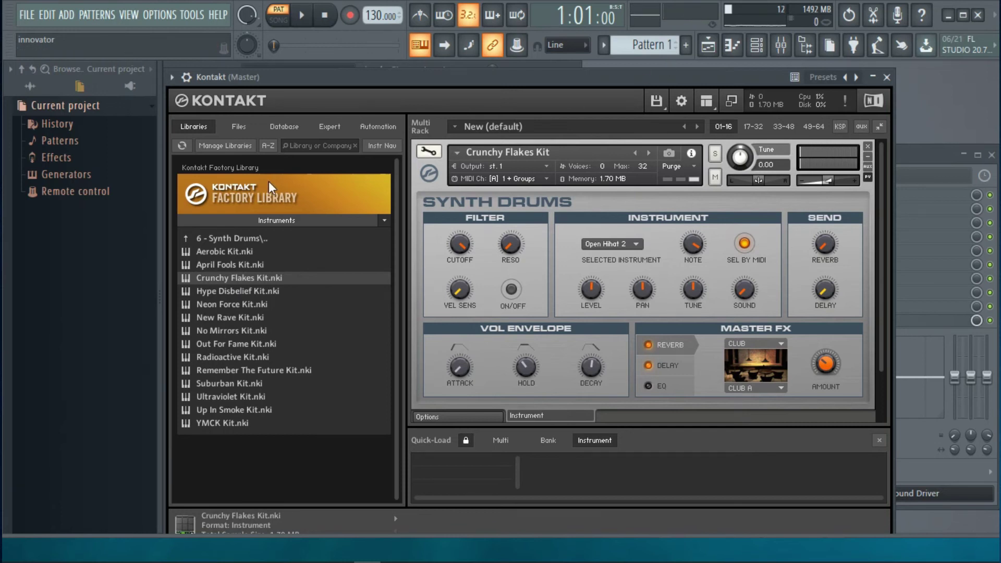
pyautogui.doubleClick(201, 236)
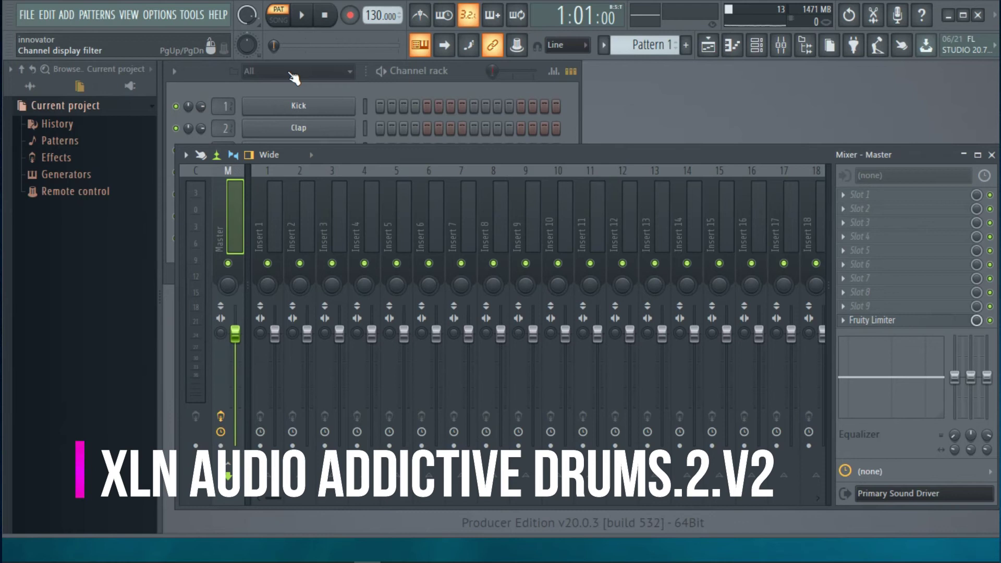
# Add an Addictive Drums 2 x64 channel and reposition its plugin window to show more of the interface
pyautogui.click(66, 16)
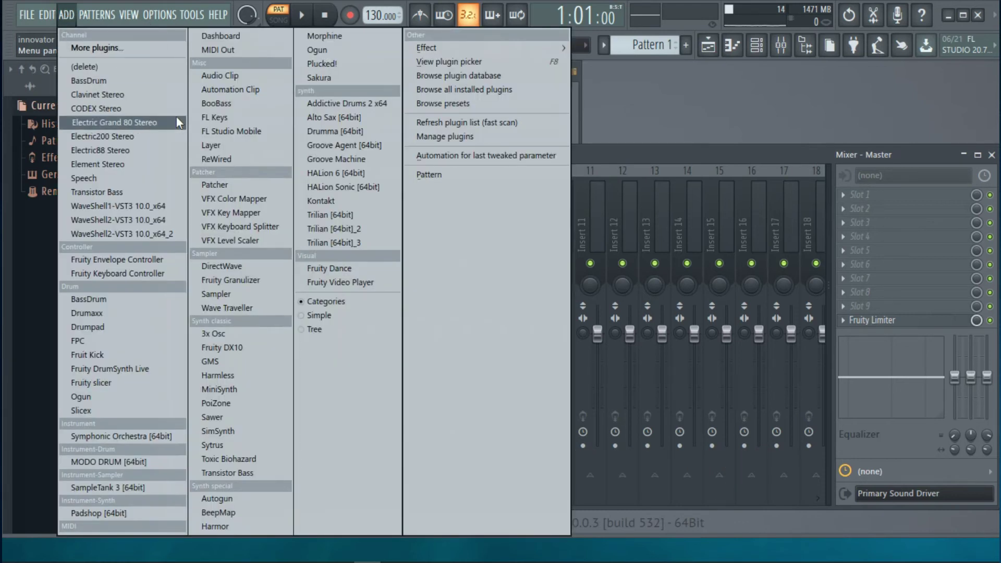
pyautogui.click(372, 103)
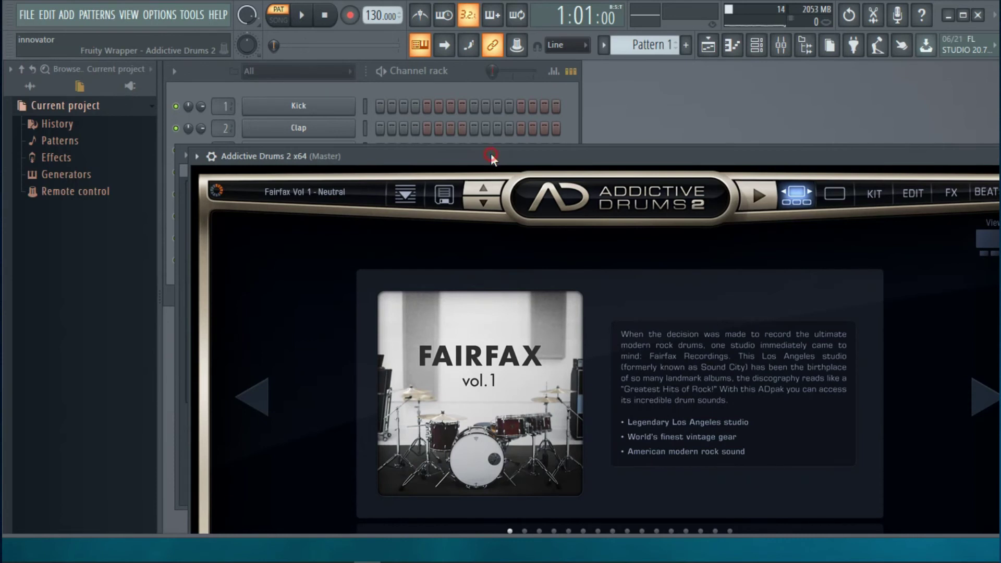
pyautogui.moveTo(490, 153); pyautogui.dragTo(489, 98)
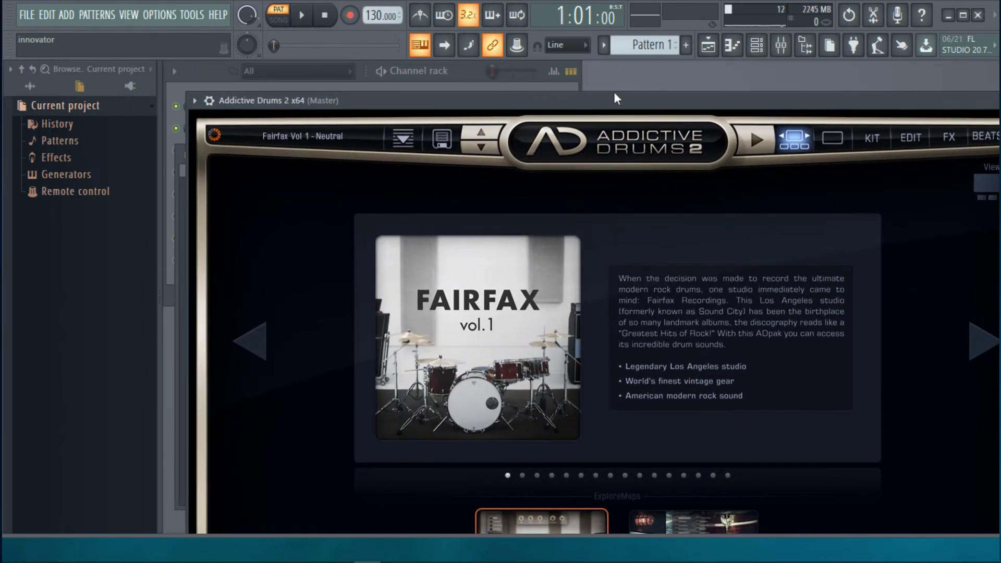
pyautogui.moveTo(614, 93); pyautogui.dragTo(517, 51)
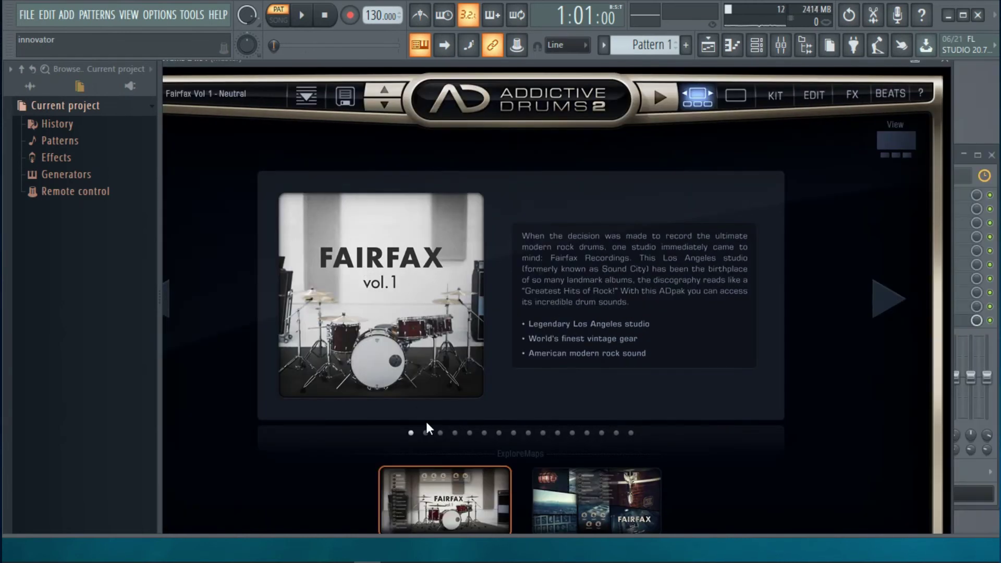
# Open the Fairfax Vol 1 kit and preview its Neutral, On Pavement and Dark With Plate presets
pyautogui.click(448, 521)
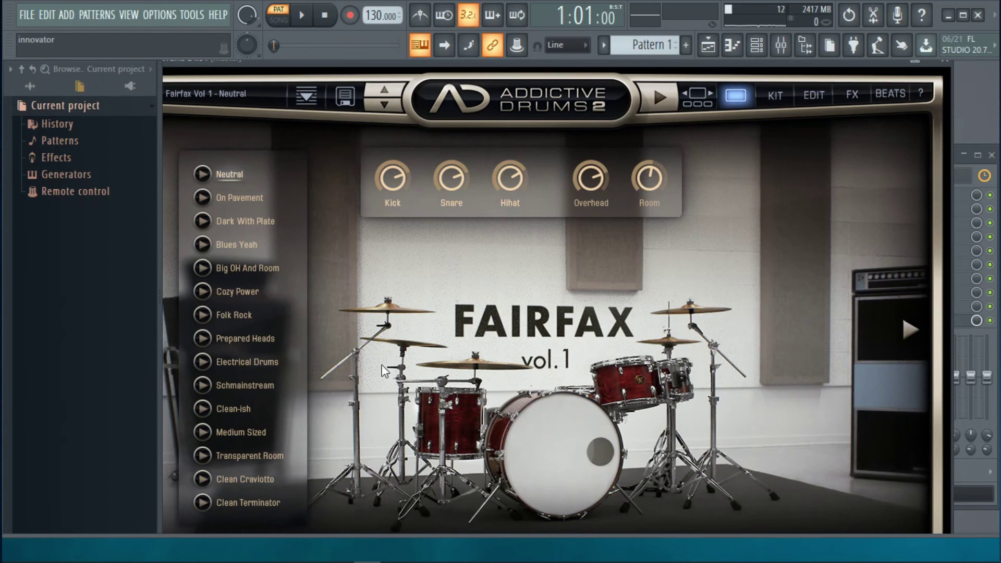
pyautogui.click(202, 174)
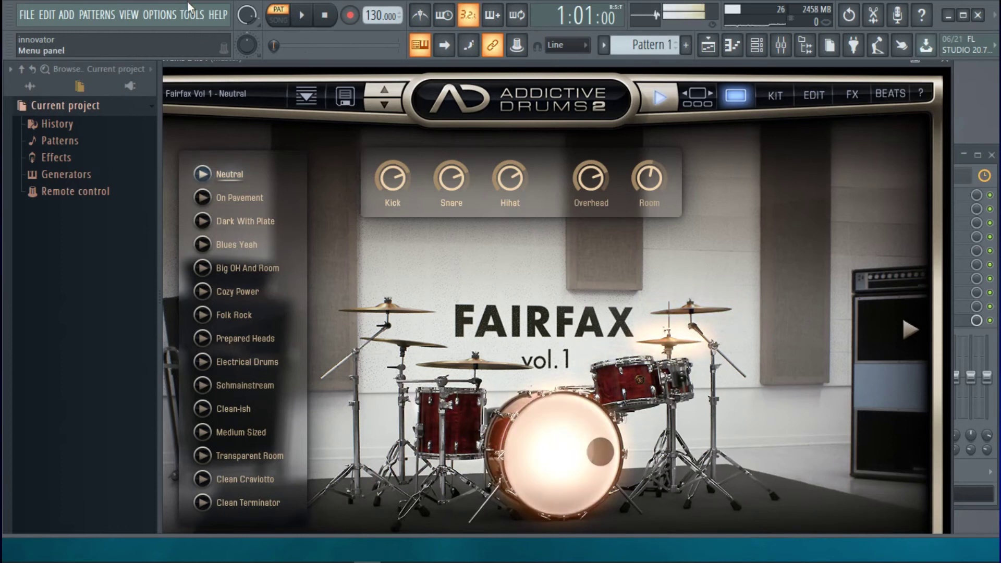
pyautogui.click(209, 198)
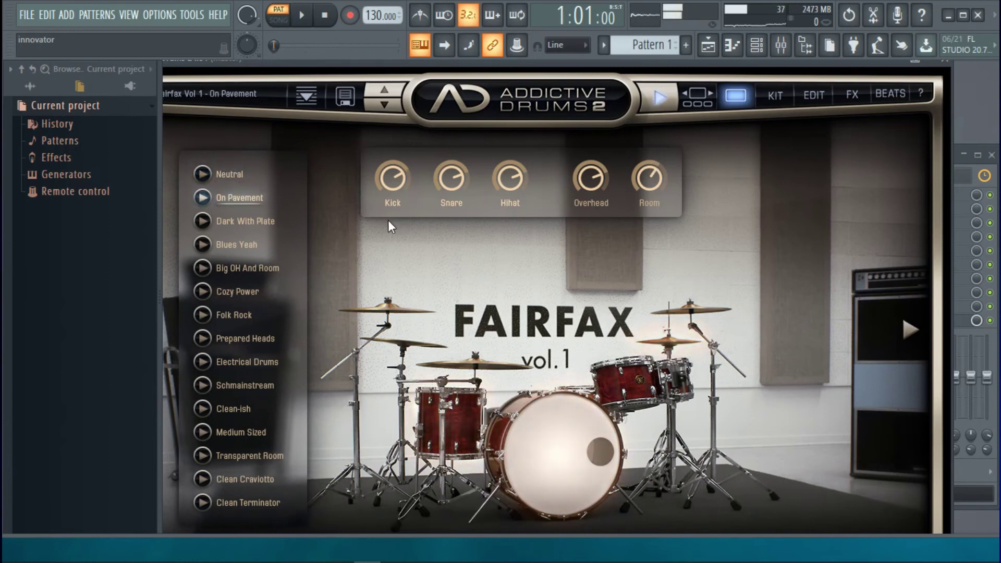
pyautogui.click(206, 222)
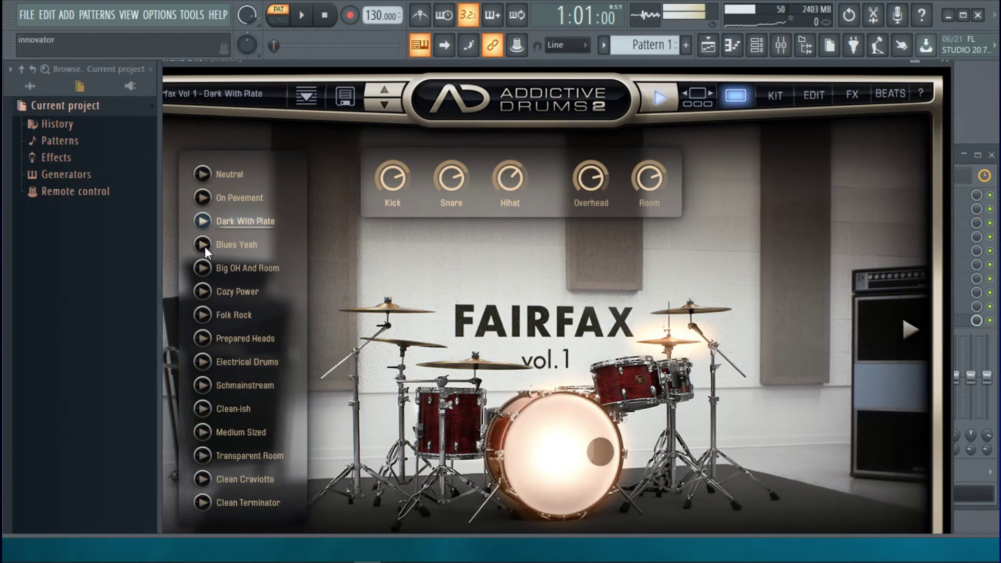
# Preview the Blues Yeah, Big OH And Room and Cozy Power presets of the Fairfax Vol 1 kit
pyautogui.click(205, 246)
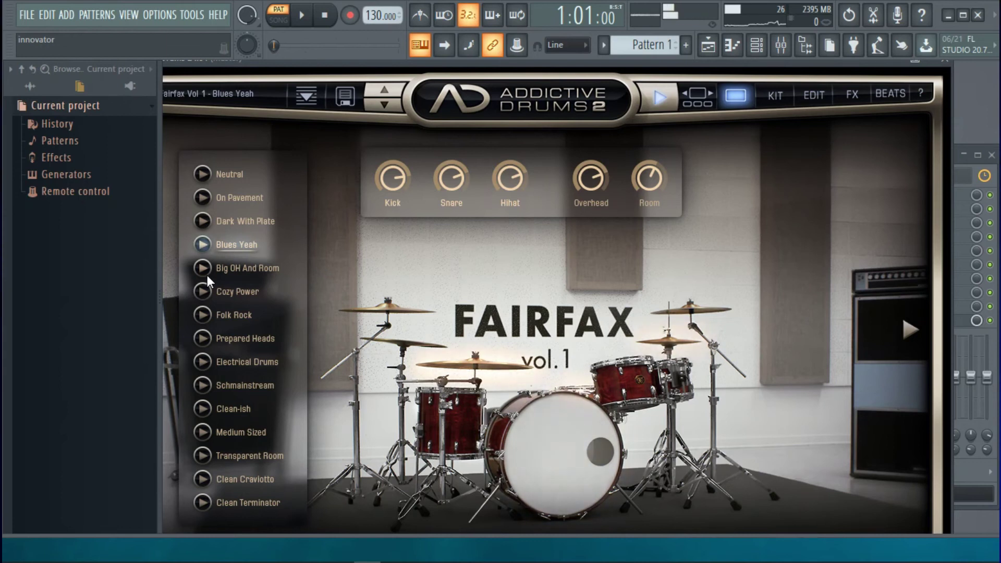
pyautogui.click(207, 275)
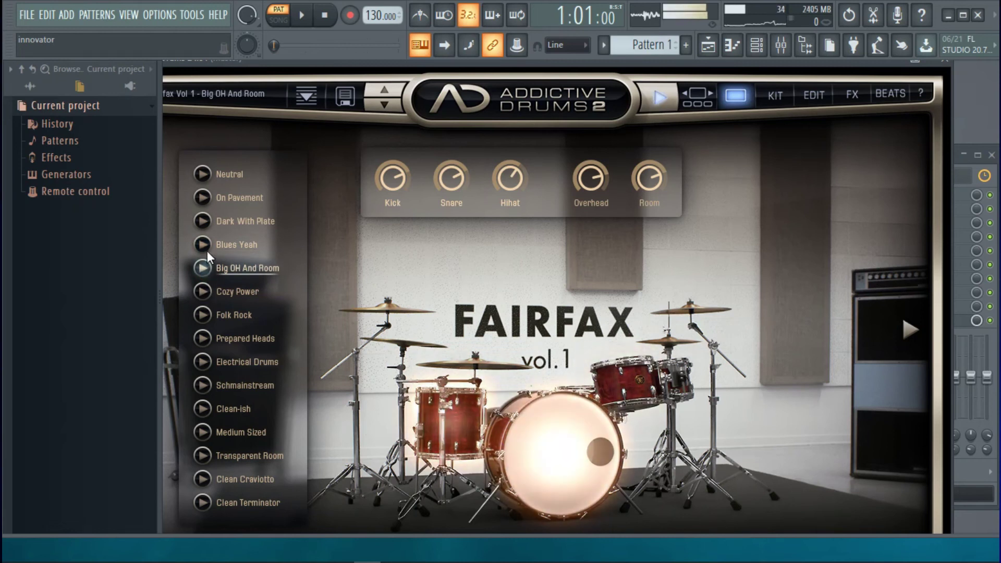
pyautogui.click(201, 276)
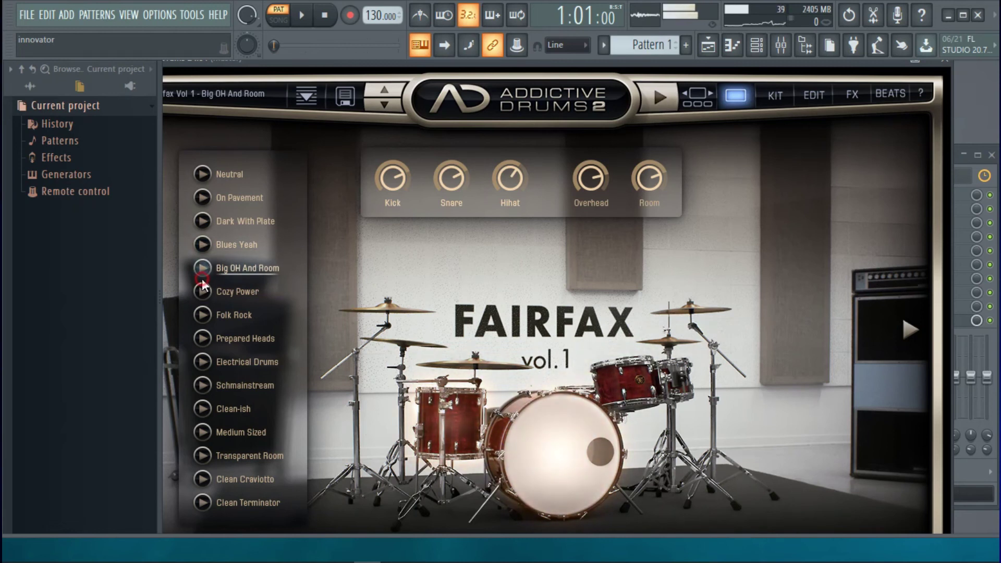
pyautogui.click(203, 292)
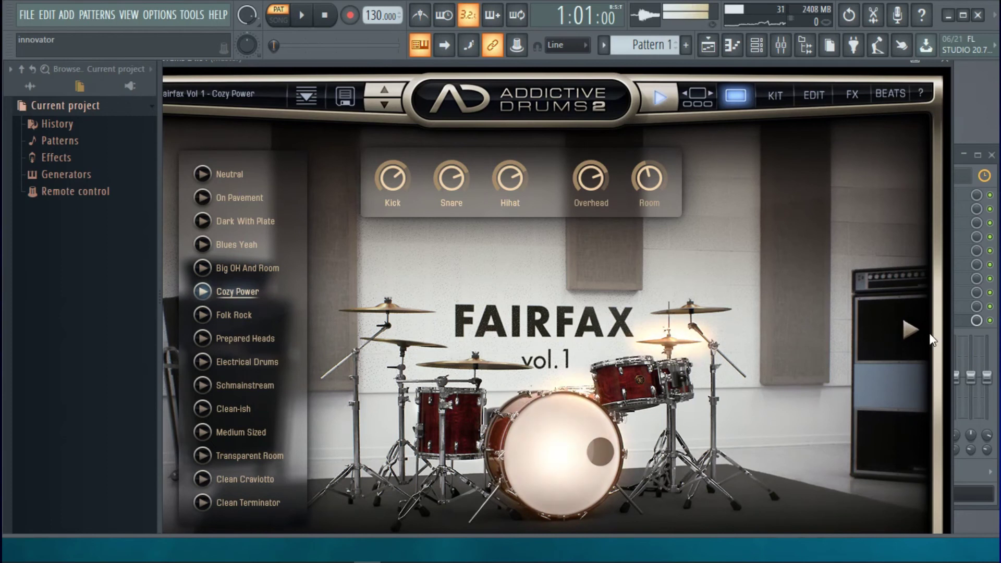
# Go to the second Fairfax Vol 1 preset page and preview Big Drums Big Room
pyautogui.click(916, 334)
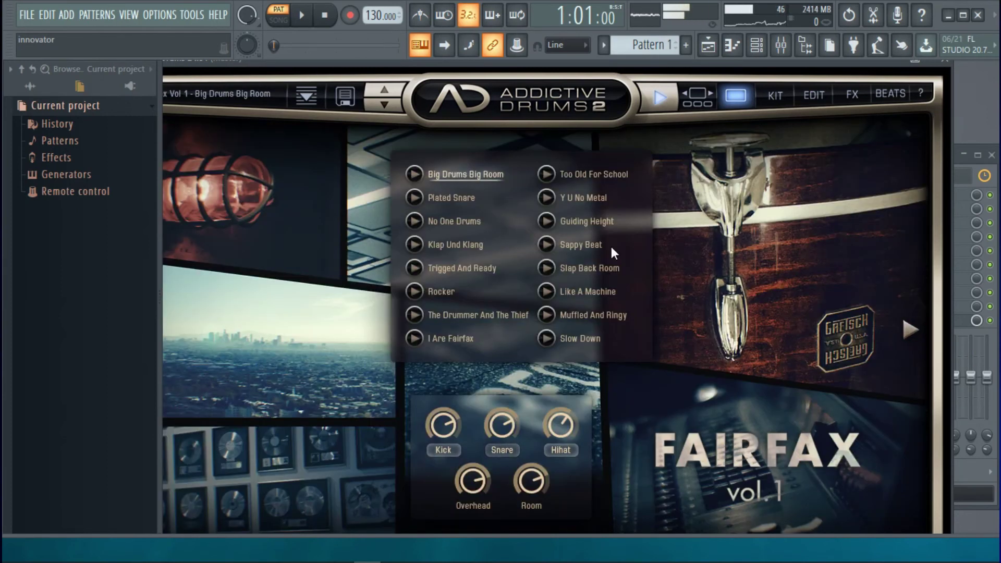
pyautogui.click(414, 175)
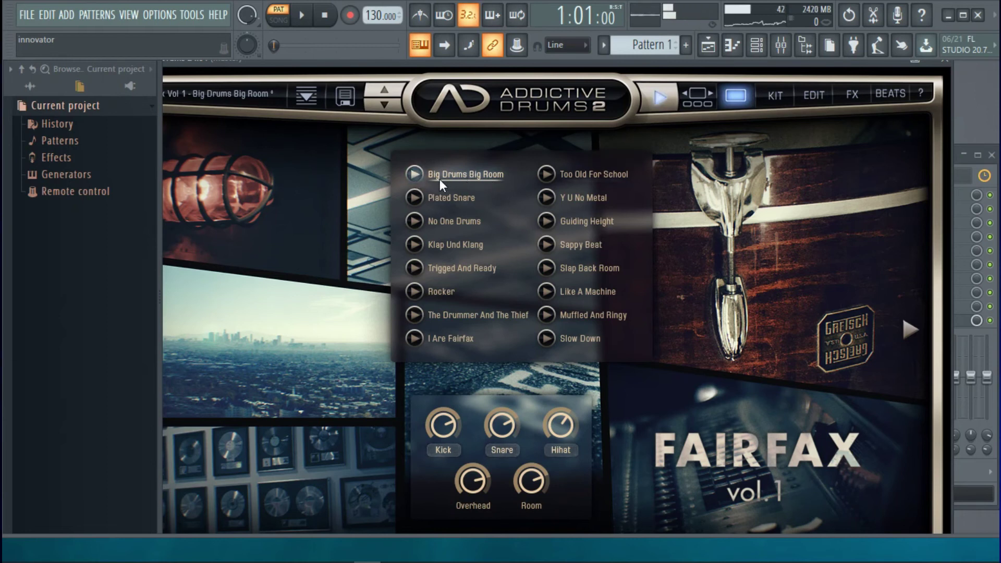
pyautogui.click(420, 179)
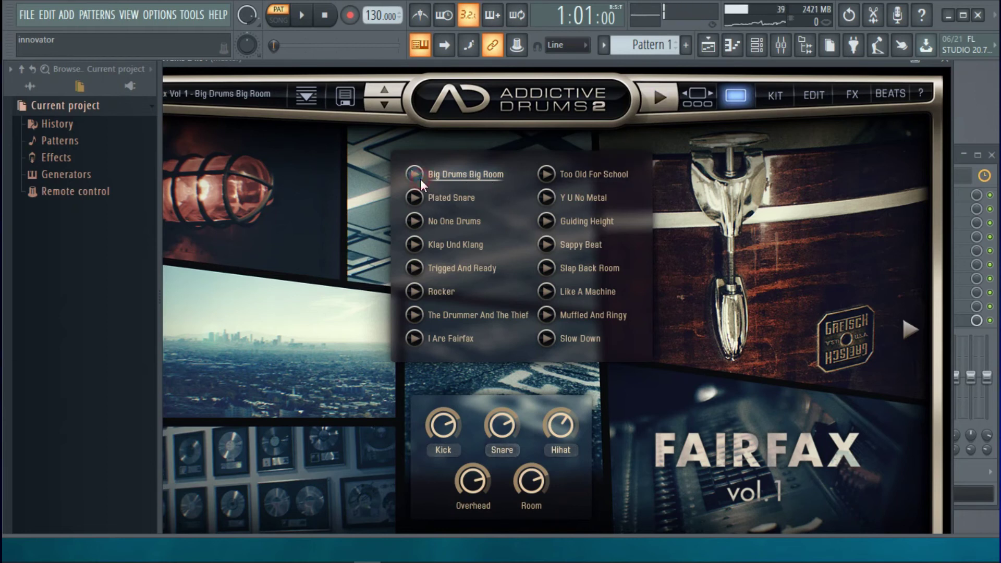
# Switch to the Vintage Dry kit, preview Puncho Rosso and Contemp Dry, and show its second preset page
pyautogui.click(914, 327)
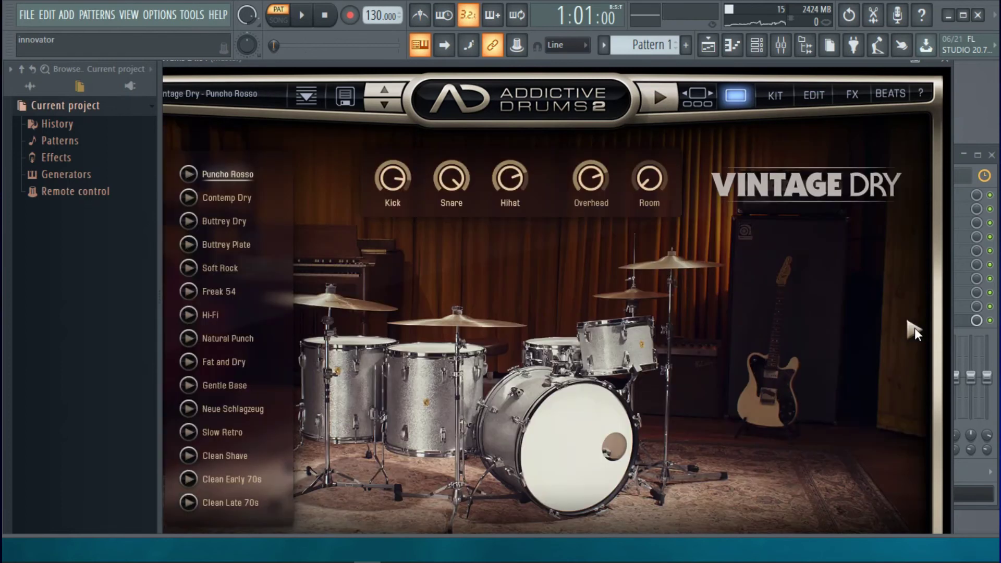
pyautogui.click(188, 174)
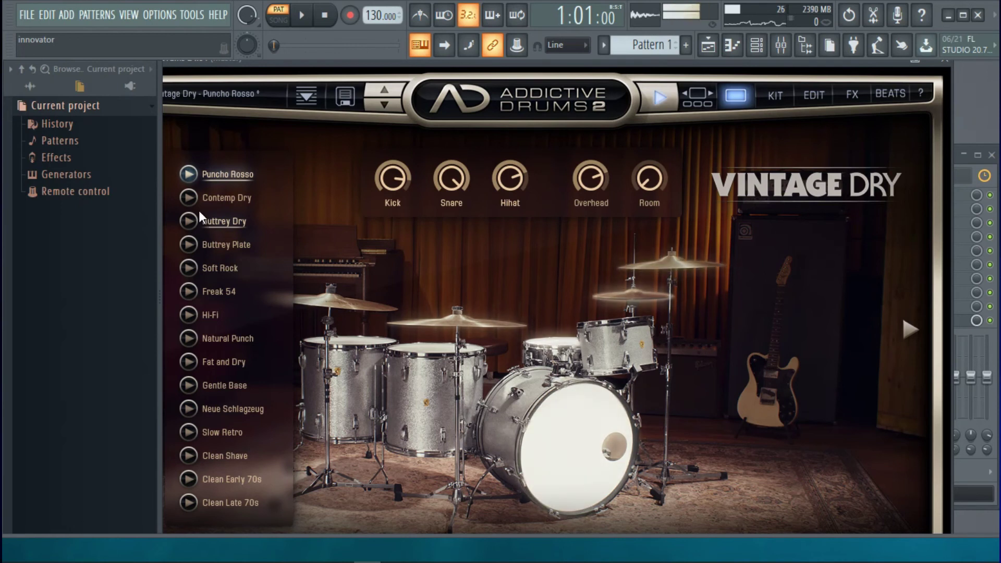
pyautogui.click(193, 200)
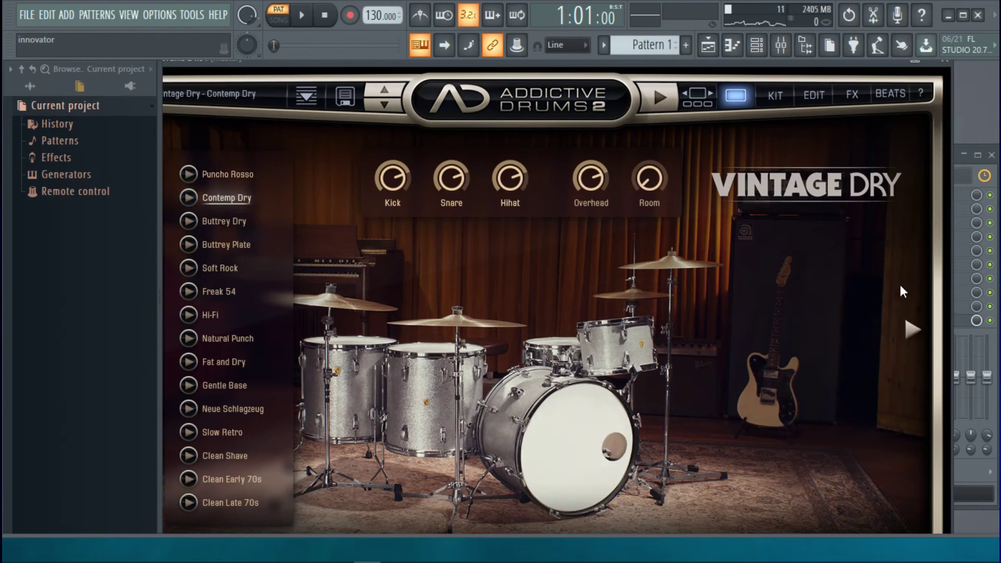
pyautogui.click(909, 329)
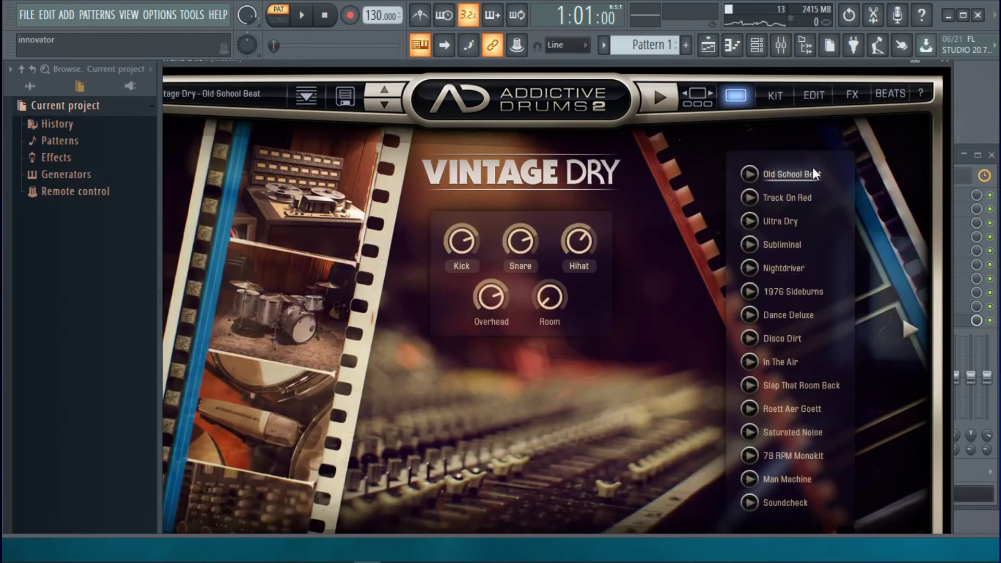
# Switch to the Black Velvet kit, preview Crisp With Plate, and show its second preset page
pyautogui.click(914, 332)
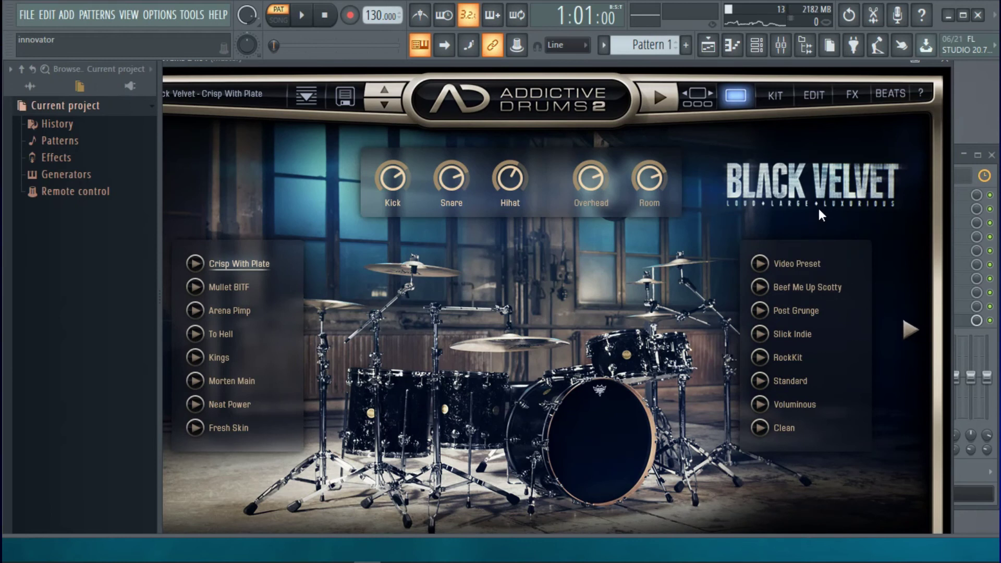
pyautogui.click(194, 266)
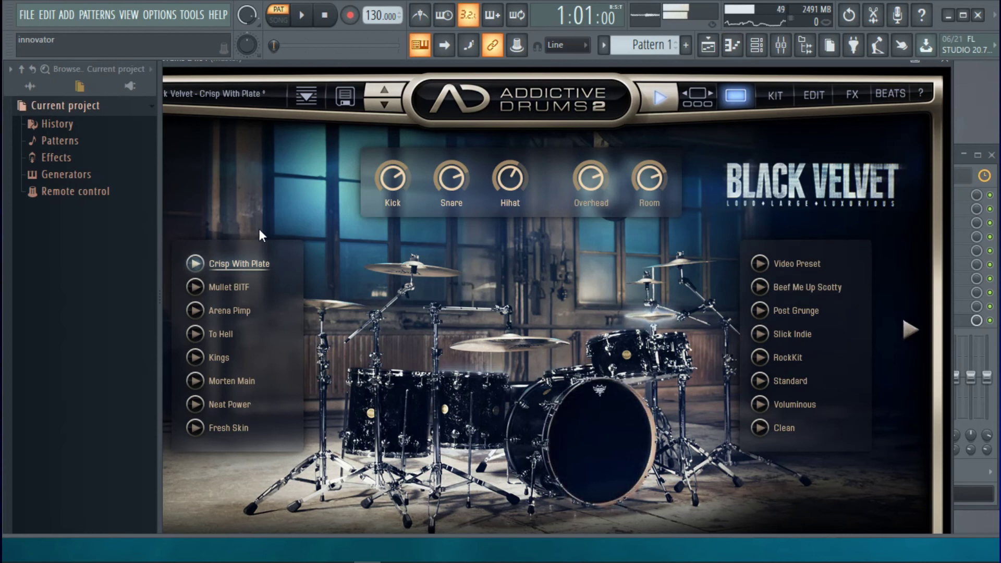
pyautogui.click(196, 266)
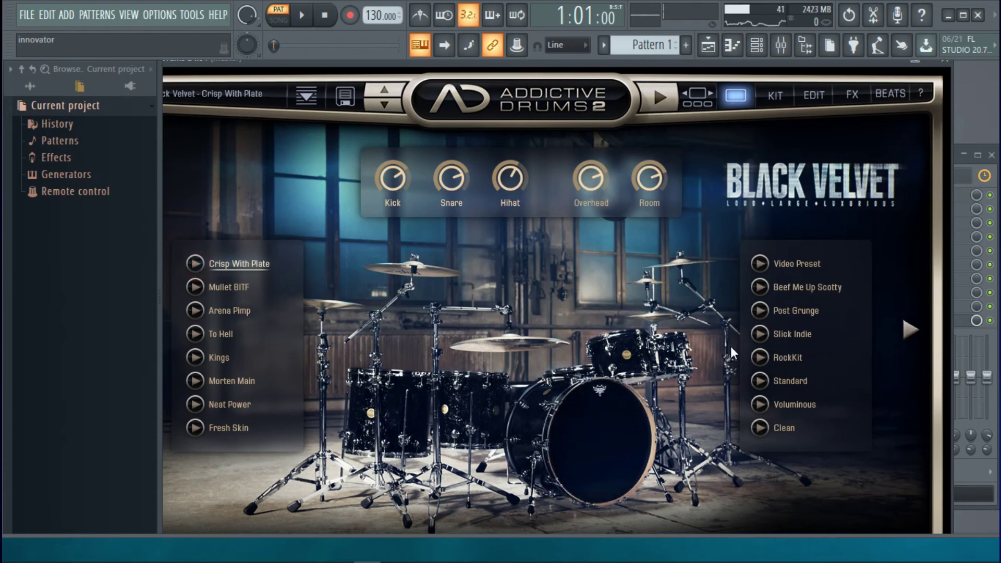
pyautogui.click(912, 330)
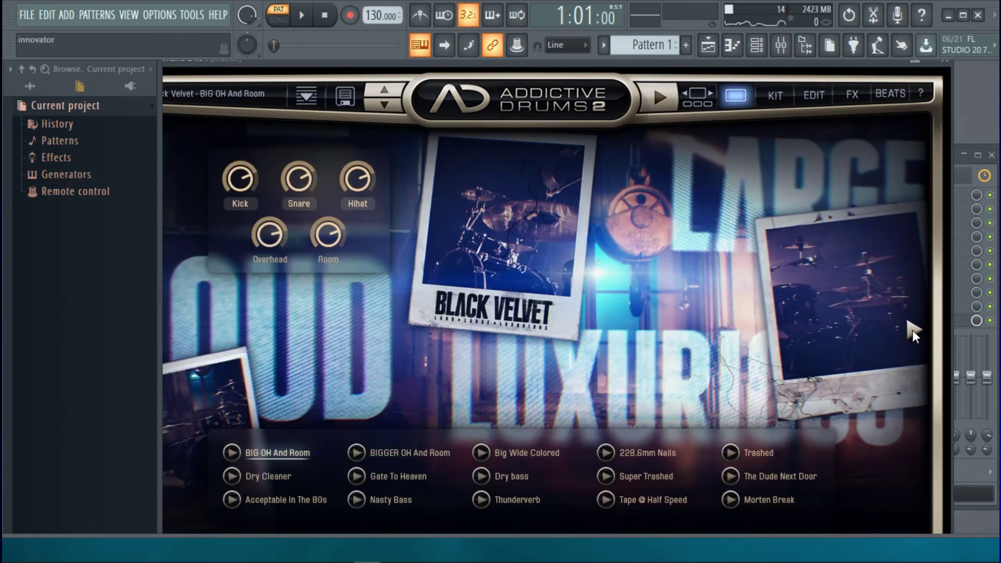
# Preview the Oldschool Perc preset in Session Percussion and the Slow Rivers preset in the Indie kit
pyautogui.click(912, 330)
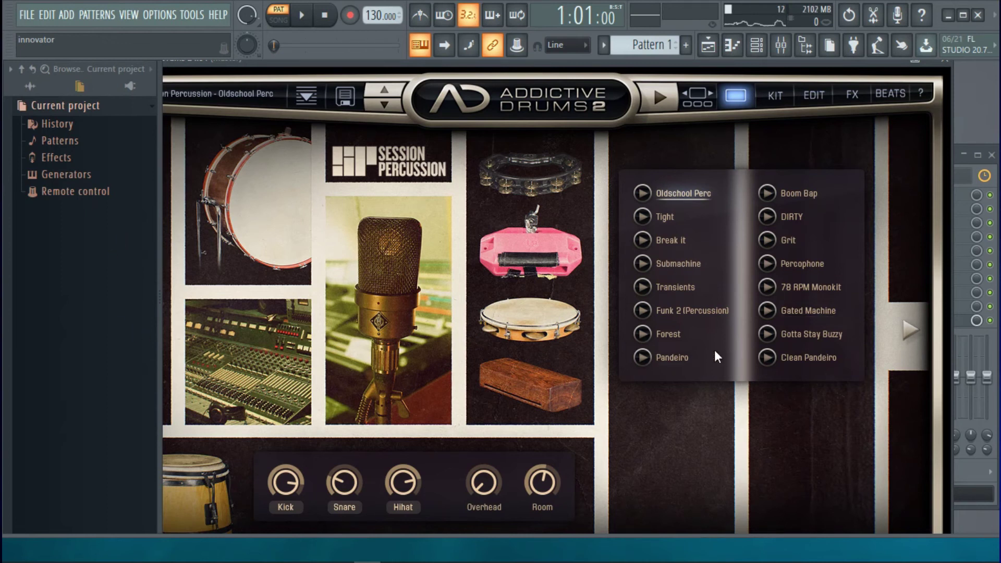
pyautogui.click(646, 198)
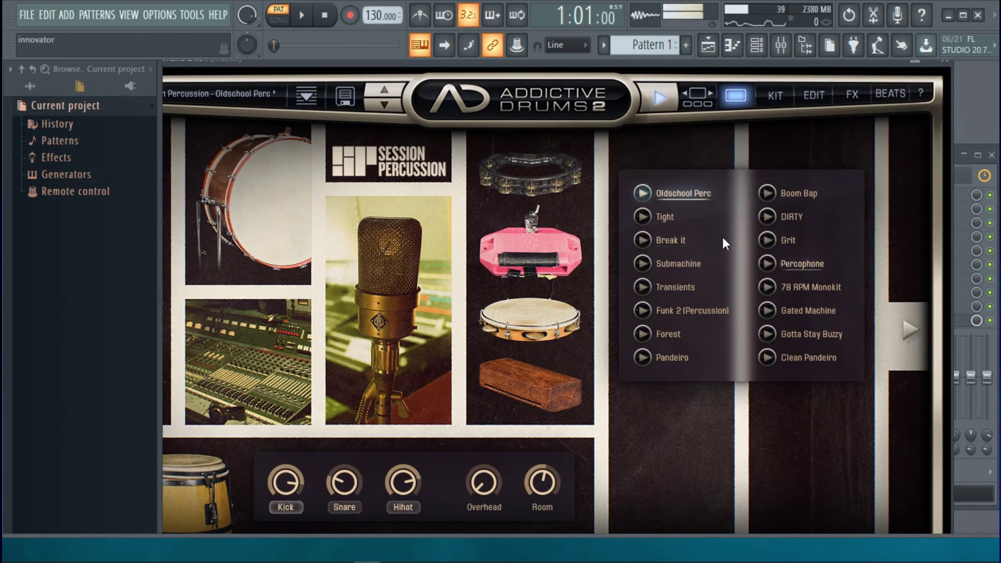
pyautogui.click(910, 334)
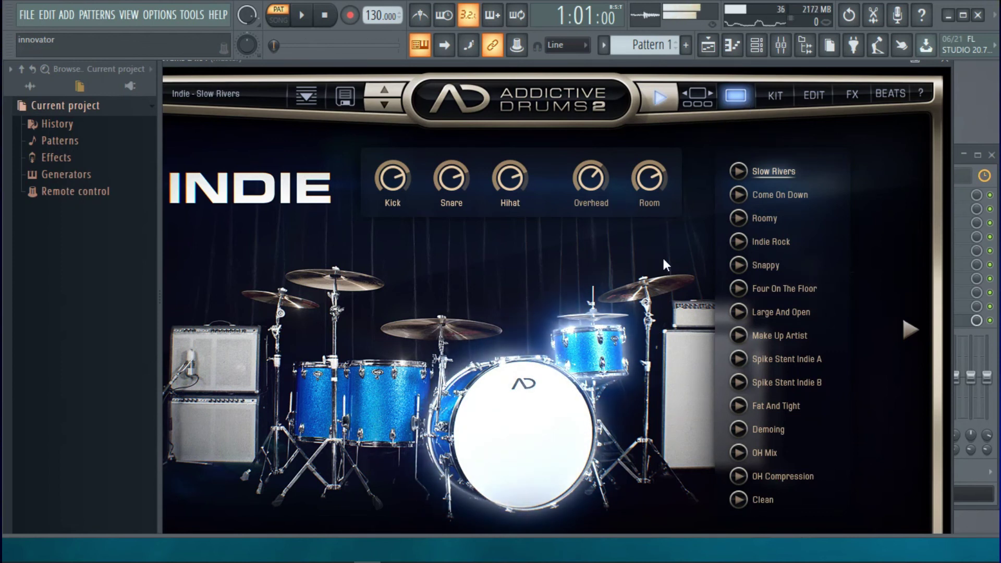
pyautogui.click(741, 173)
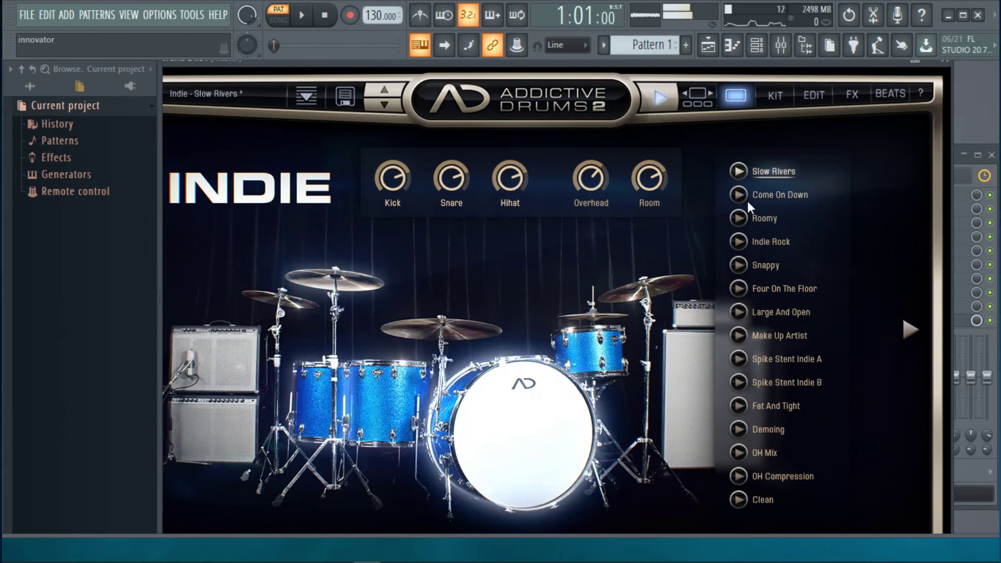
pyautogui.click(740, 170)
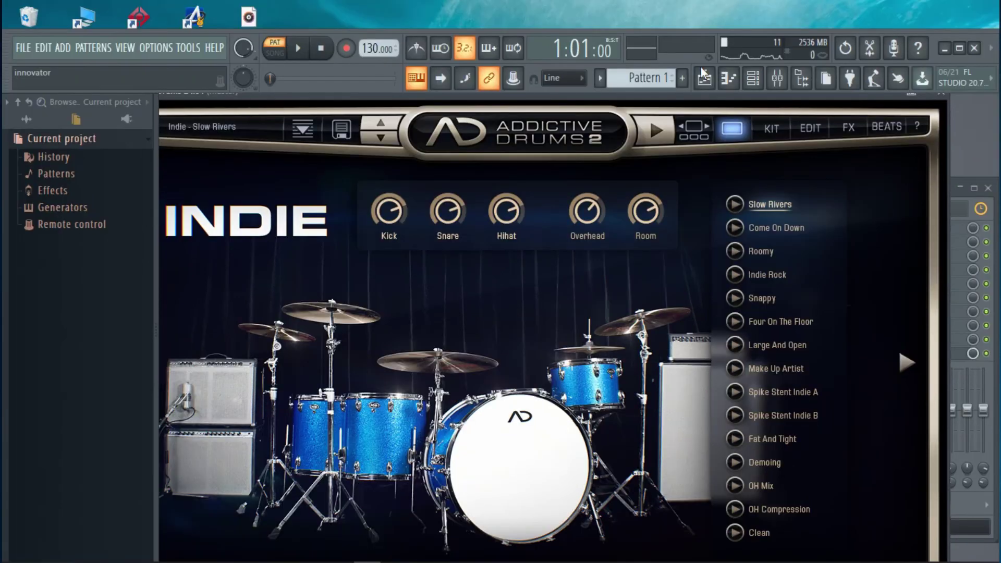
# Return the FL Studio window to full size and close the Addictive Drums 2 plugin window
pyautogui.moveTo(701, 68); pyautogui.dragTo(700, 74)
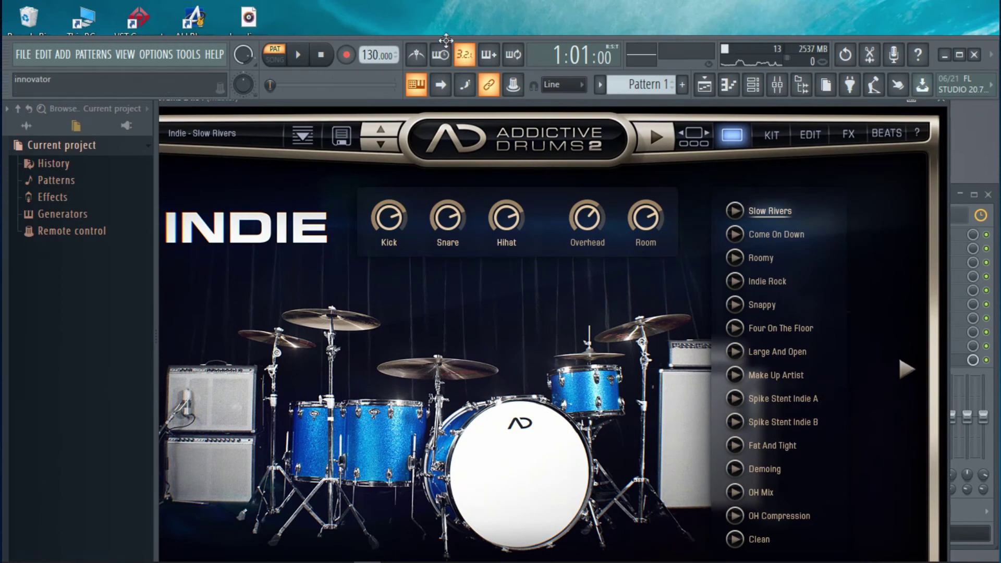
pyautogui.doubleClick(617, 35)
pyautogui.click(941, 73)
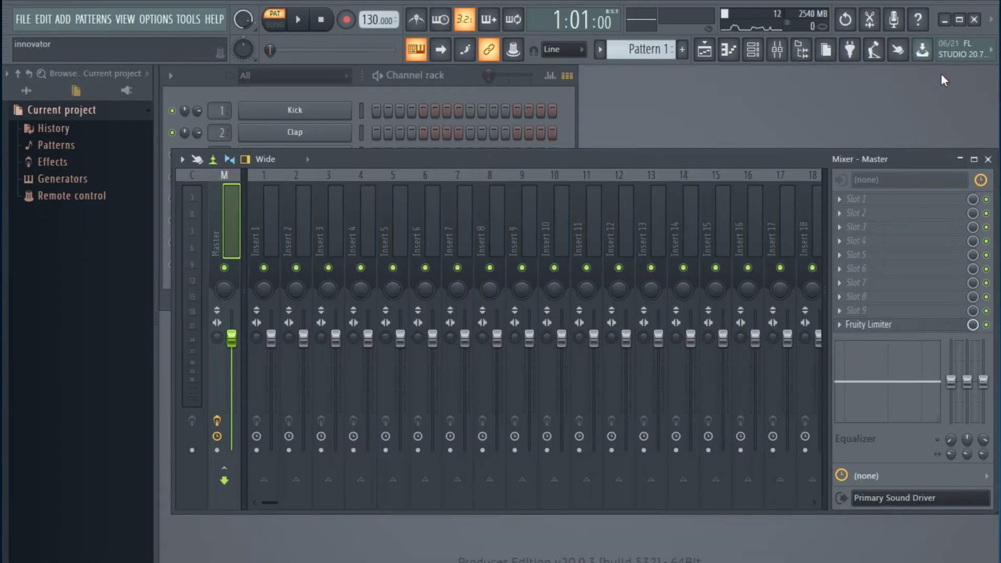
pyautogui.click(63, 19)
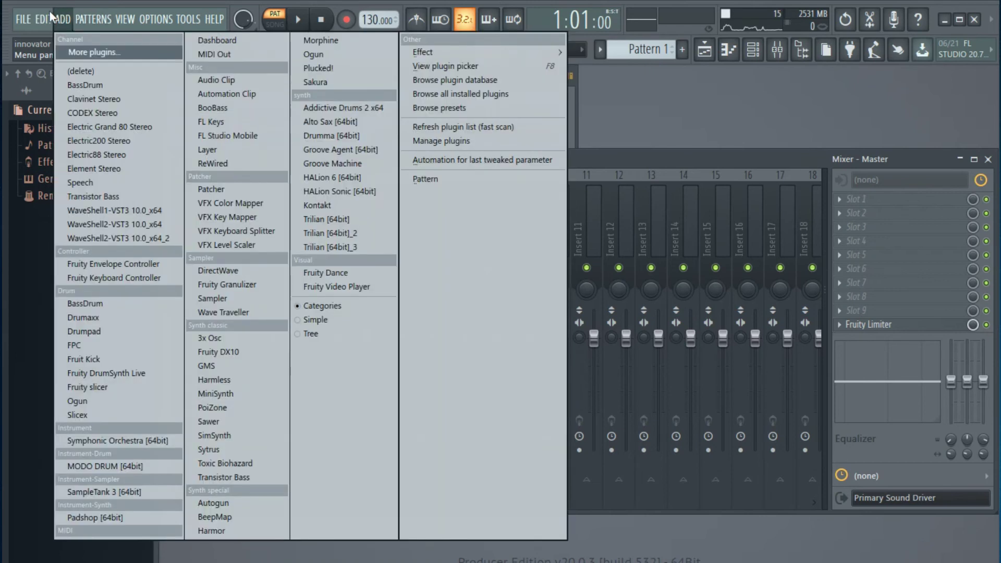
pyautogui.moveTo(46, 18)
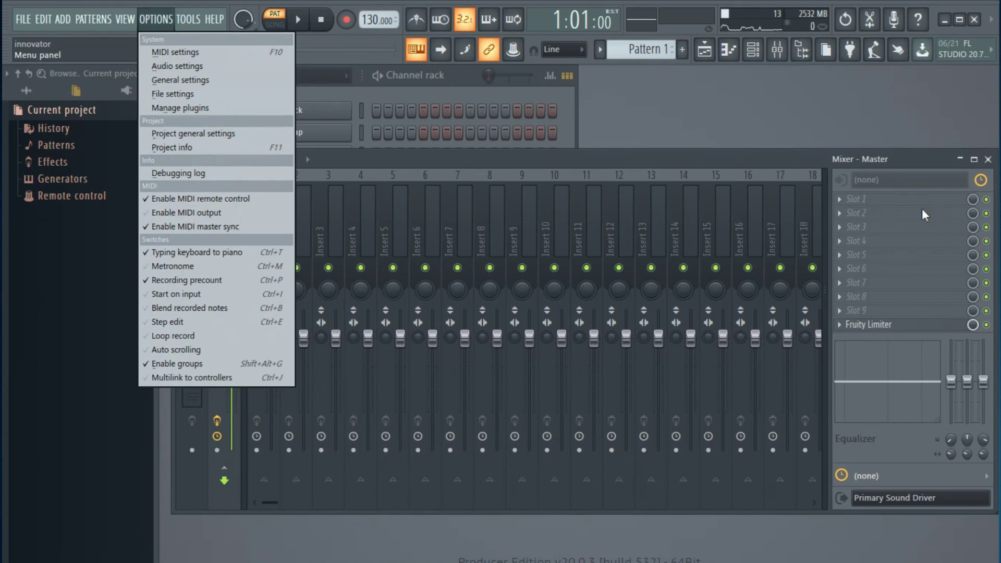
pyautogui.click(888, 200)
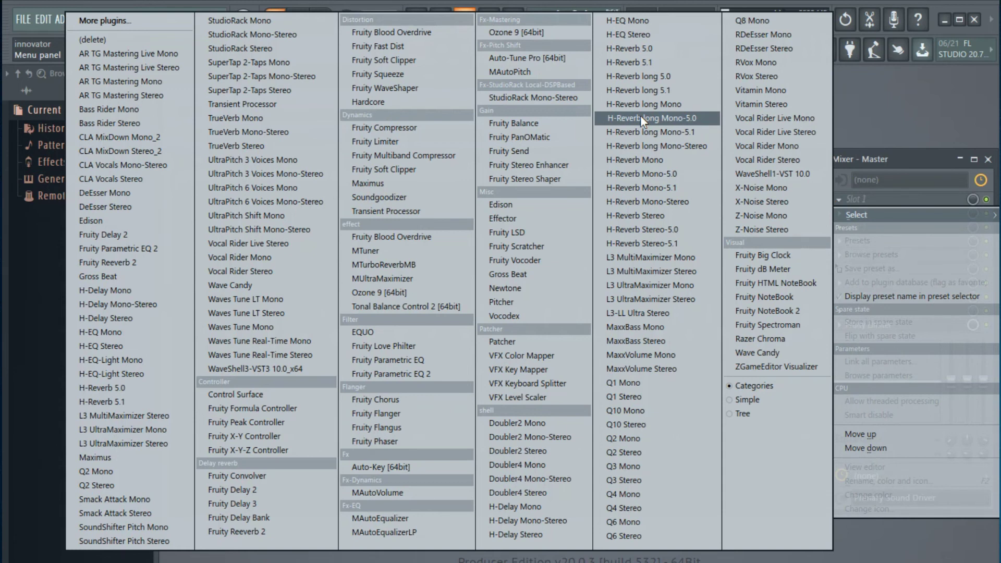
pyautogui.click(45, 246)
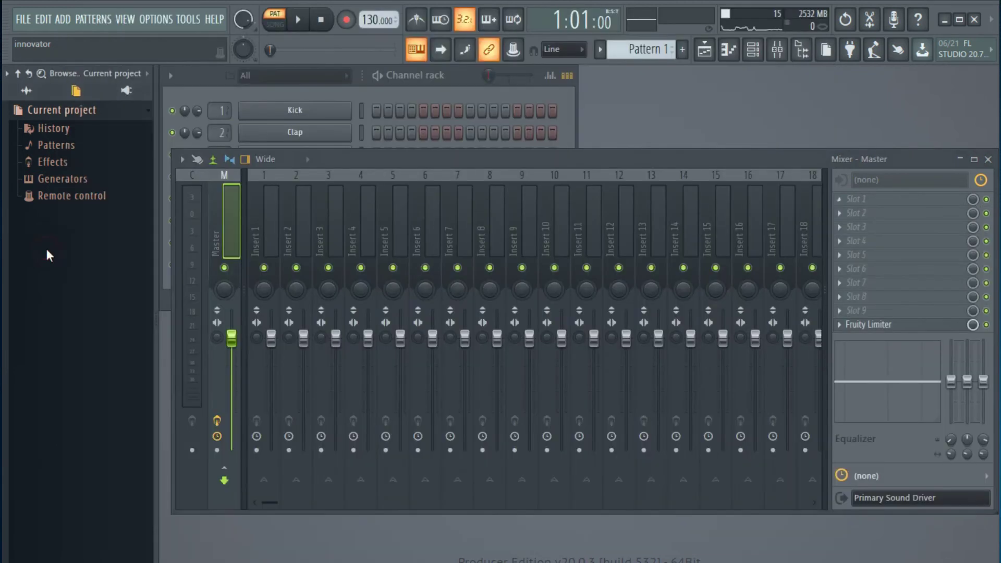
# Search the full generator plugin list for "wavesh" and add WaveShell1-VST3 10.0_x64 with the Bass Slapper Stereo instrument
pyautogui.click(73, 19)
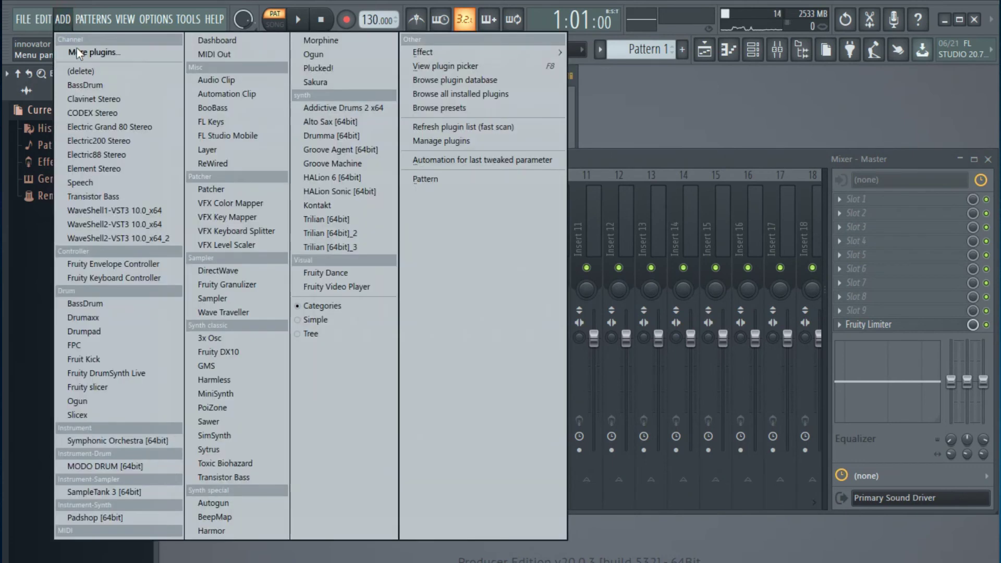
pyautogui.click(108, 54)
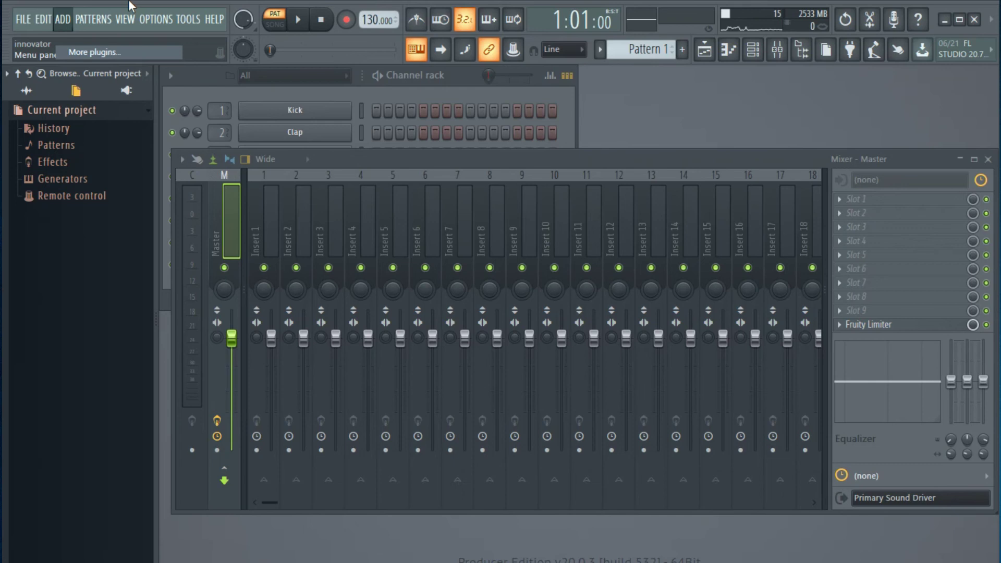
pyautogui.click(133, 52)
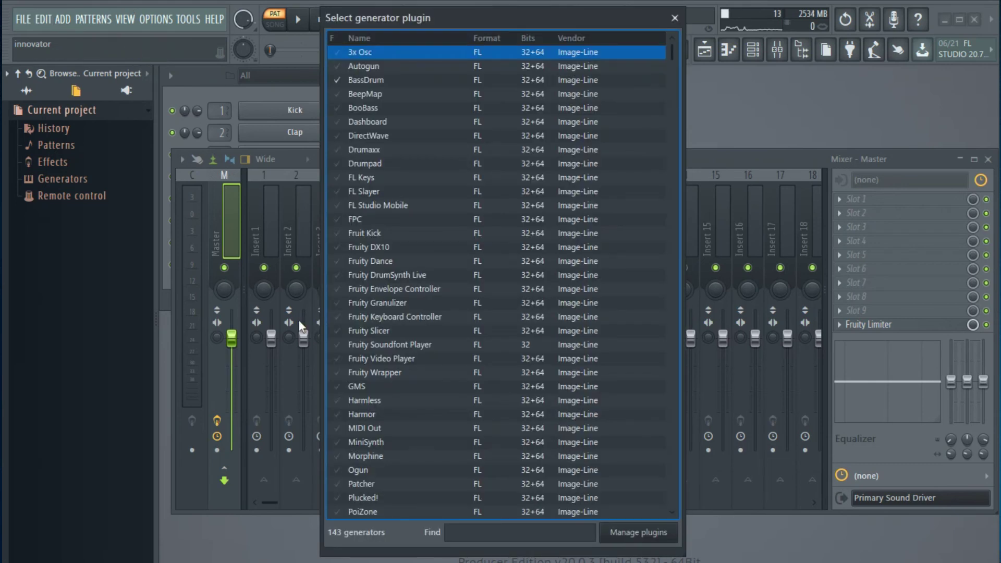
pyautogui.click(509, 533)
pyautogui.write('wave')
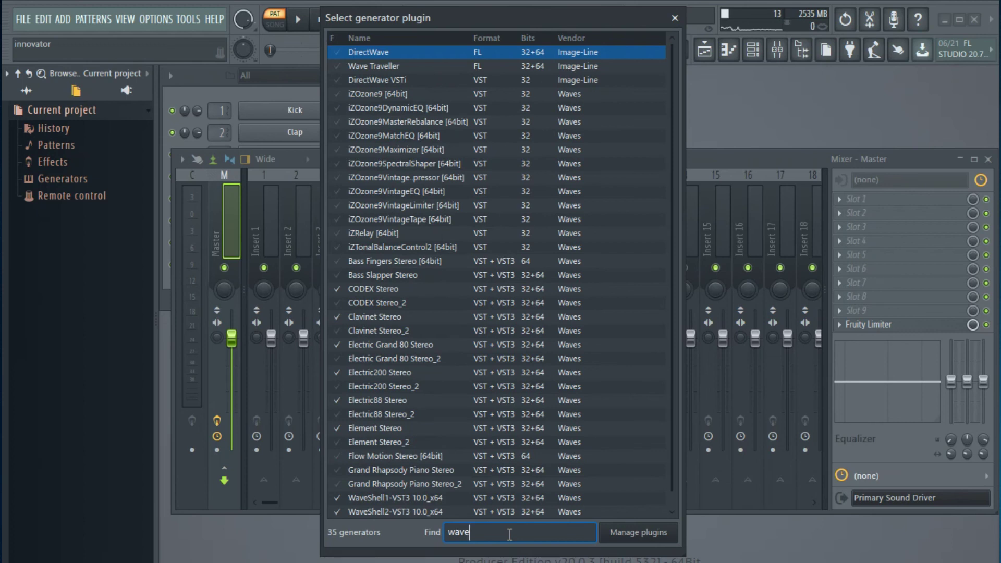
pyautogui.write('sh')
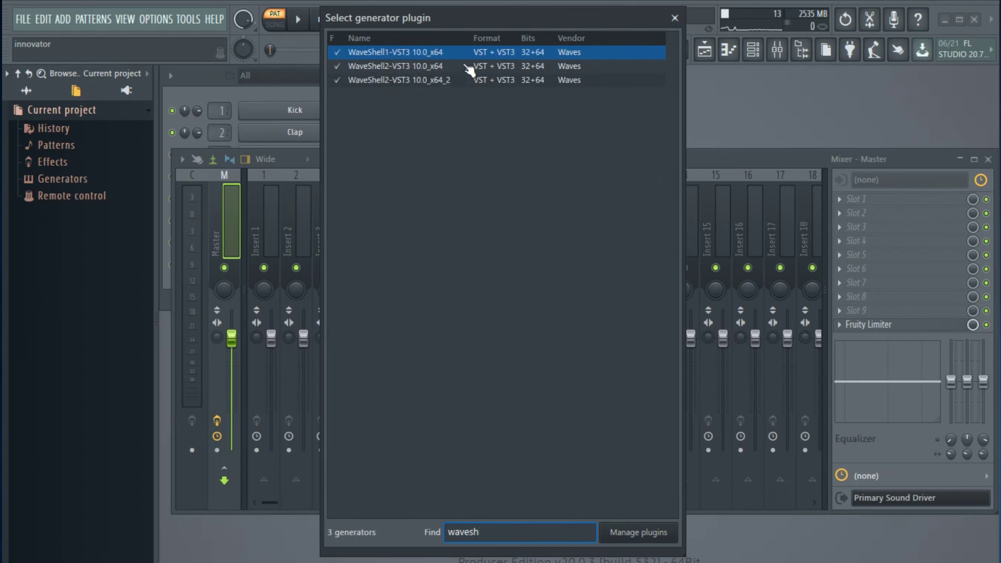
pyautogui.click(477, 53)
pyautogui.click(477, 53)
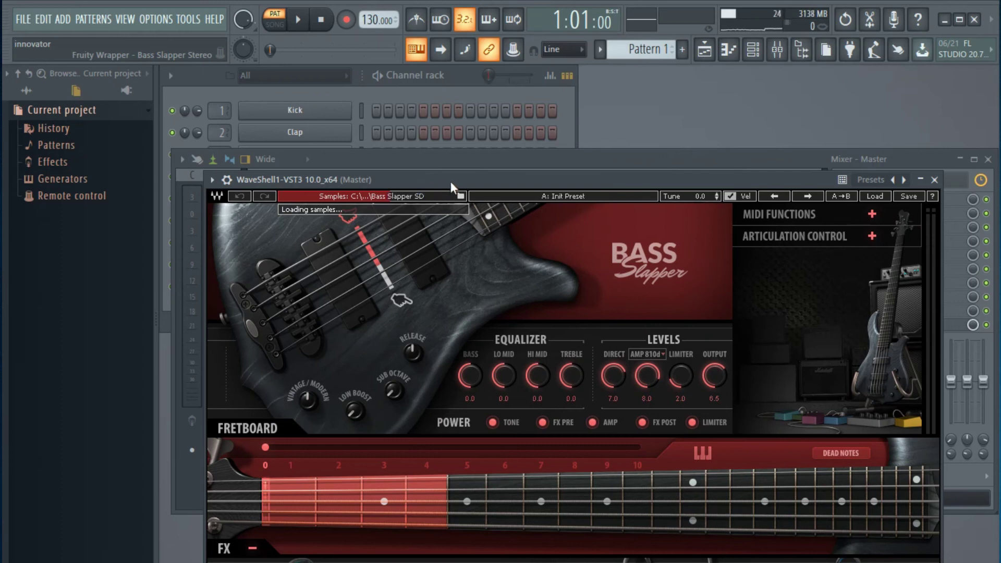
# Reposition the Bass Slapper window to show its fretboard and FX pedals, and audition the bass on several notes
pyautogui.moveTo(449, 180); pyautogui.dragTo(464, 63)
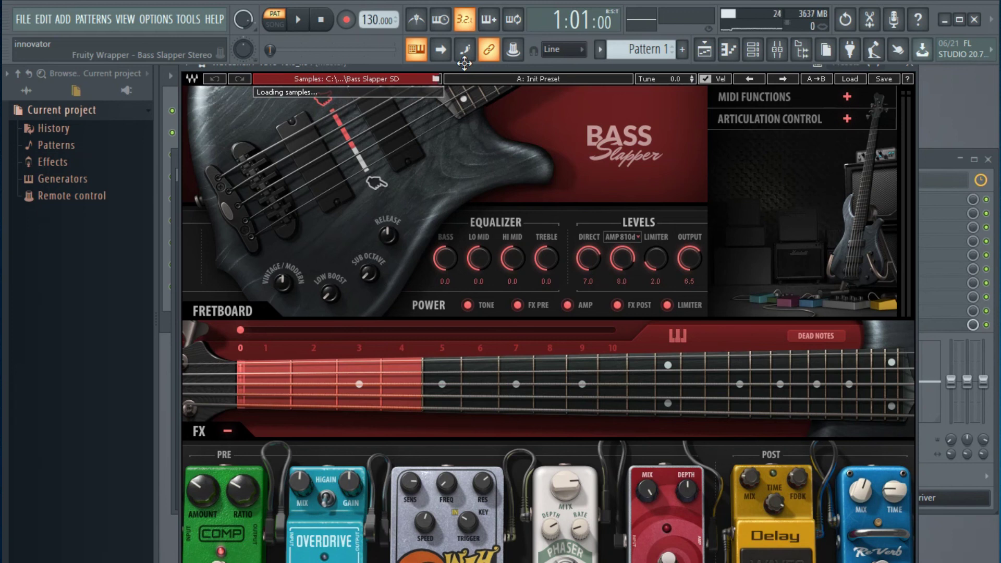
pyautogui.press('r')
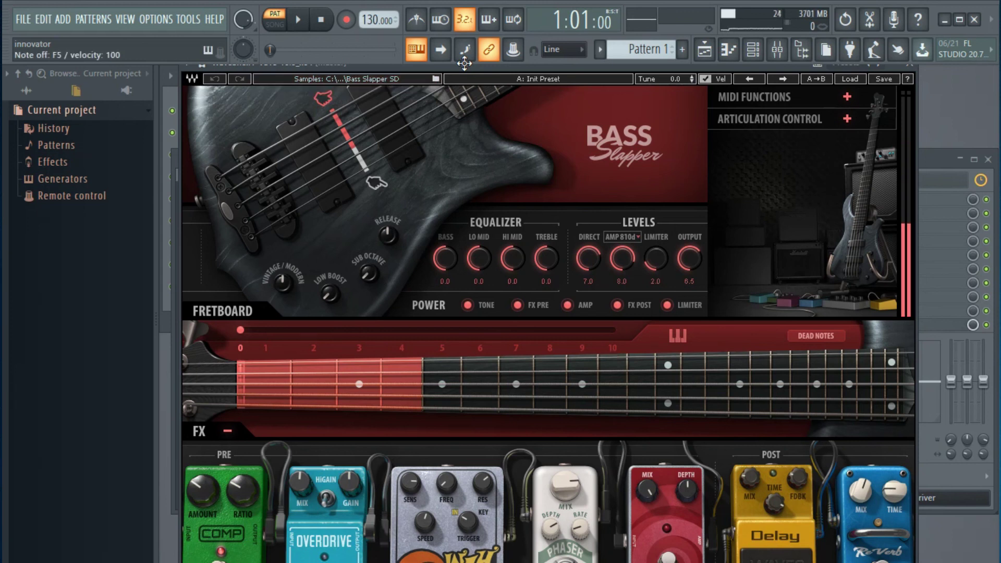
pyautogui.press('g')
pyautogui.press('c')
pyautogui.press('z')
pyautogui.press('b')
pyautogui.press('v')
pyautogui.press('g')
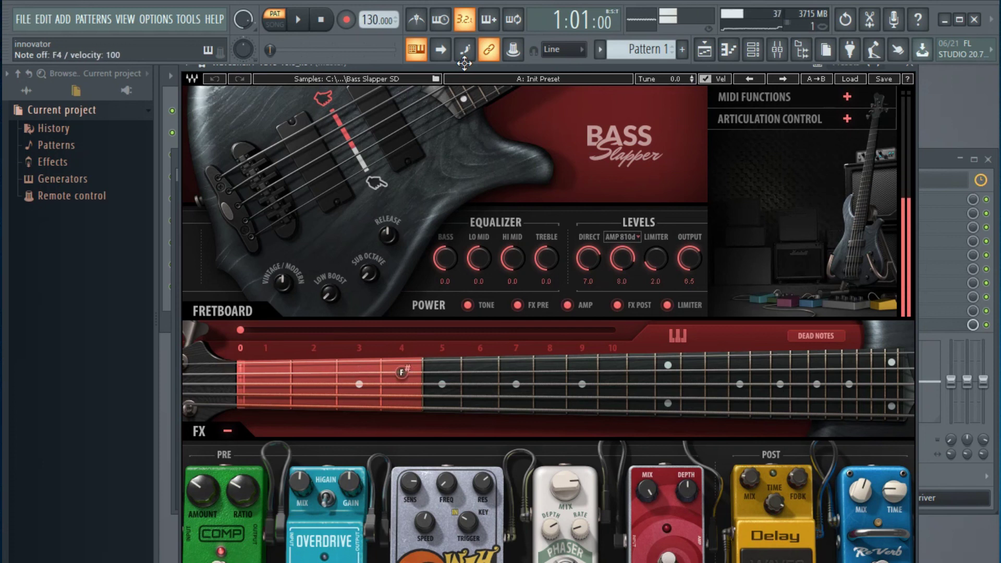
# Audition Bass Slapper with a run of notes moving up the neck as far as E6
pyautogui.press('e')
pyautogui.press('j')
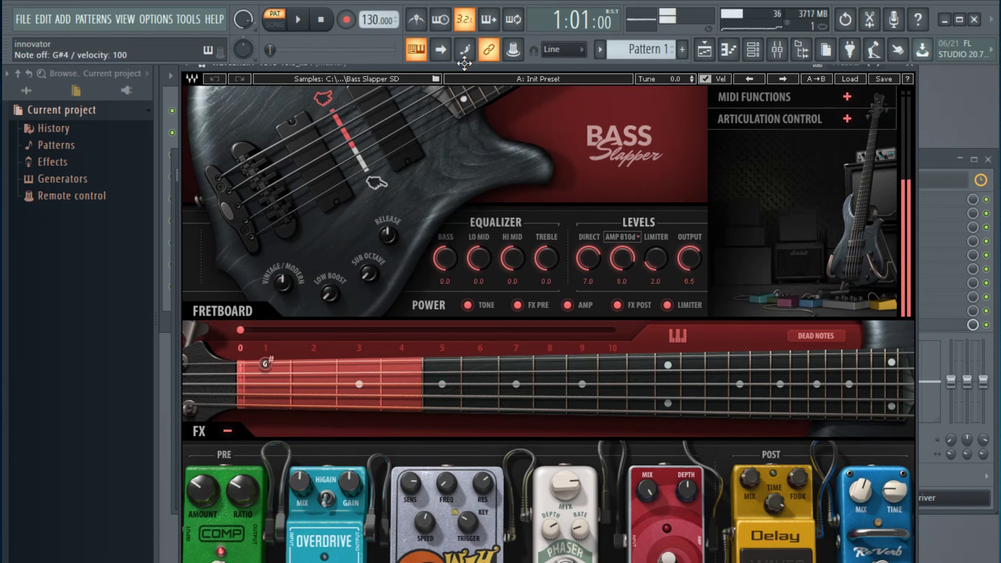
pyautogui.press('j')
pyautogui.press('h')
pyautogui.press('g')
pyautogui.press('r')
pyautogui.press('e')
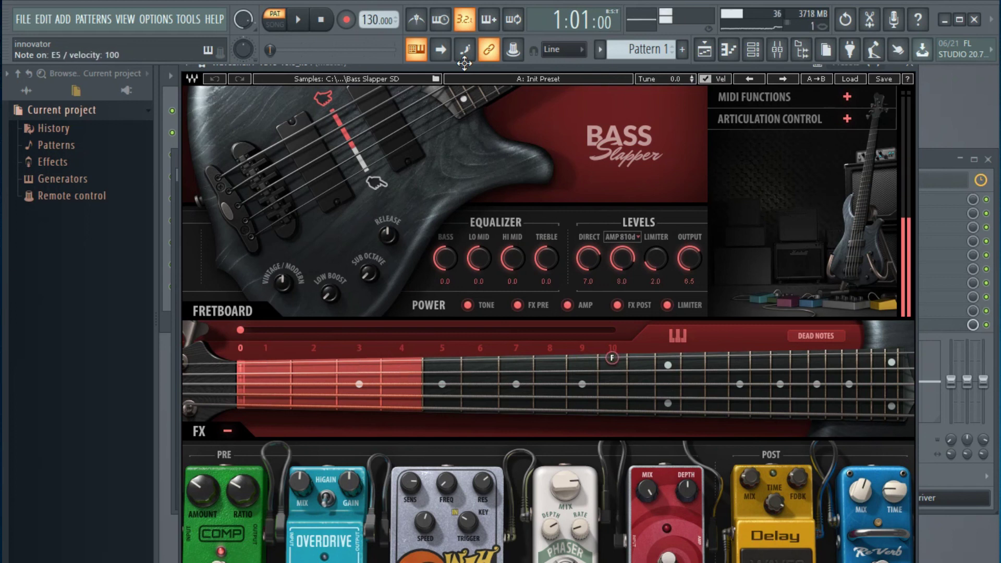
pyautogui.press('w')
pyautogui.press('q')
pyautogui.press('w')
pyautogui.press('r')
pyautogui.press('t')
pyautogui.press('i')
pyautogui.press('o')
pyautogui.press('p')
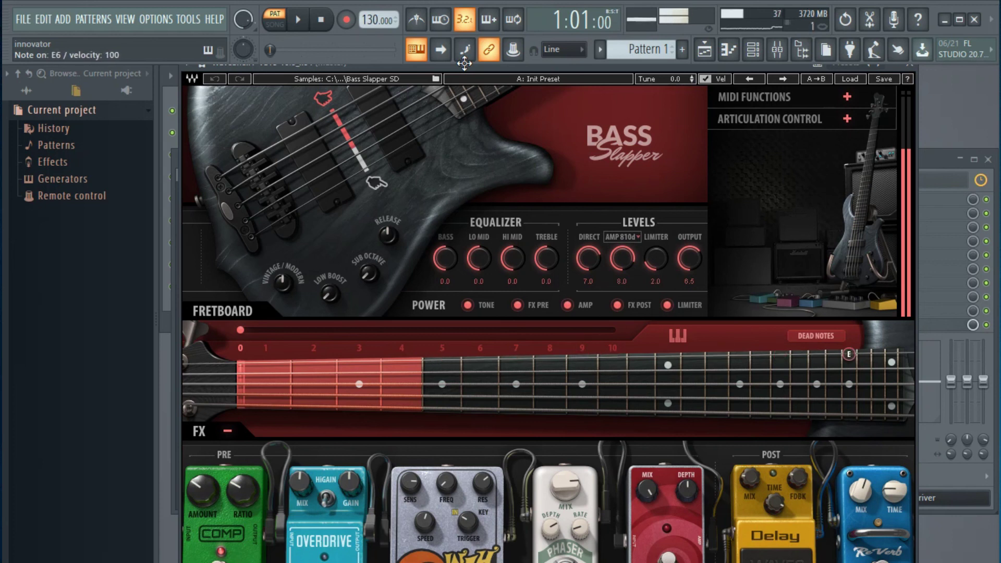
# Audition Bass Slapper's lower notes down to C4, and close the plugin window
pyautogui.press('m')
pyautogui.press('n')
pyautogui.press('b')
pyautogui.press('v')
pyautogui.press('c')
pyautogui.press('x')
pyautogui.press('z')
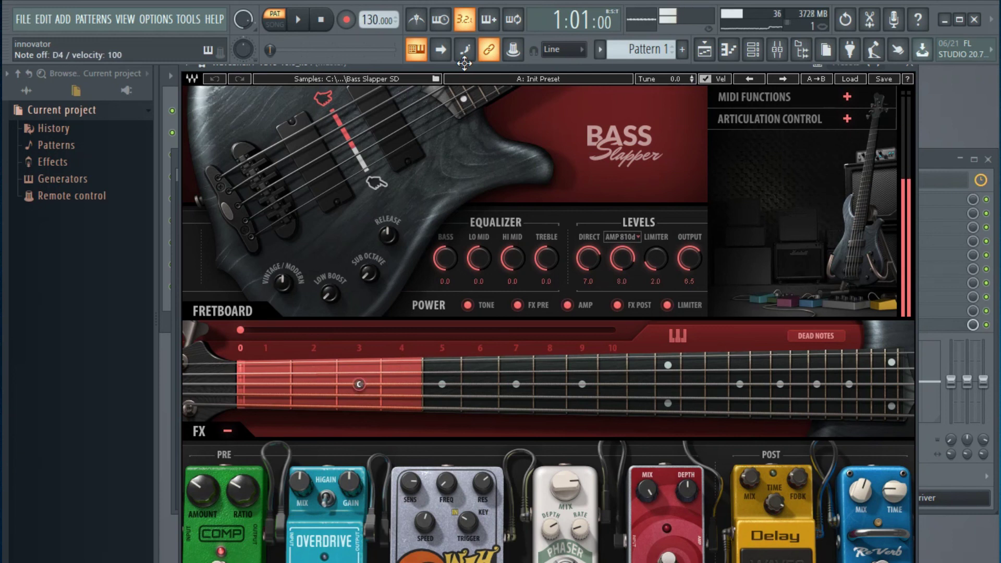
pyautogui.press('z')
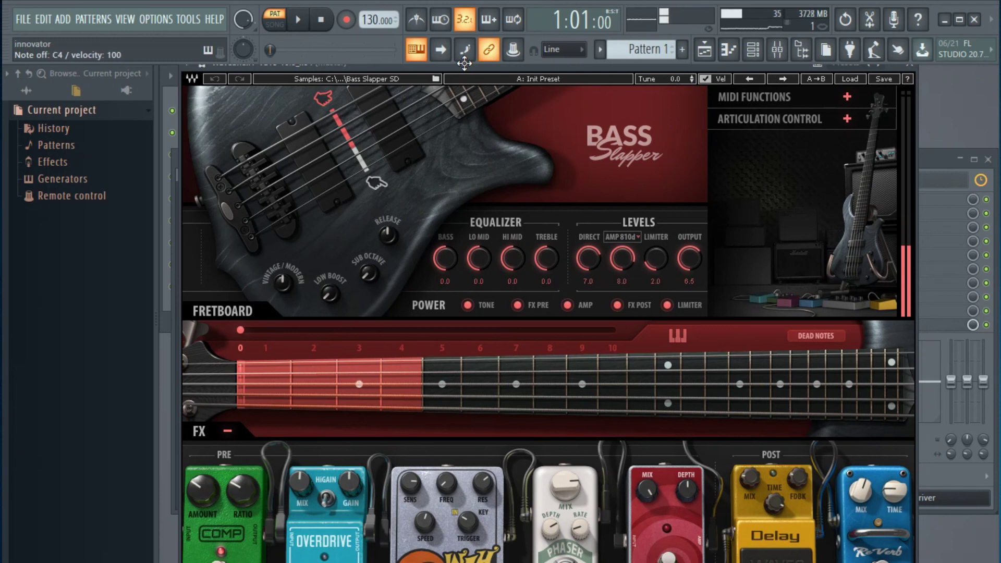
pyautogui.press('x')
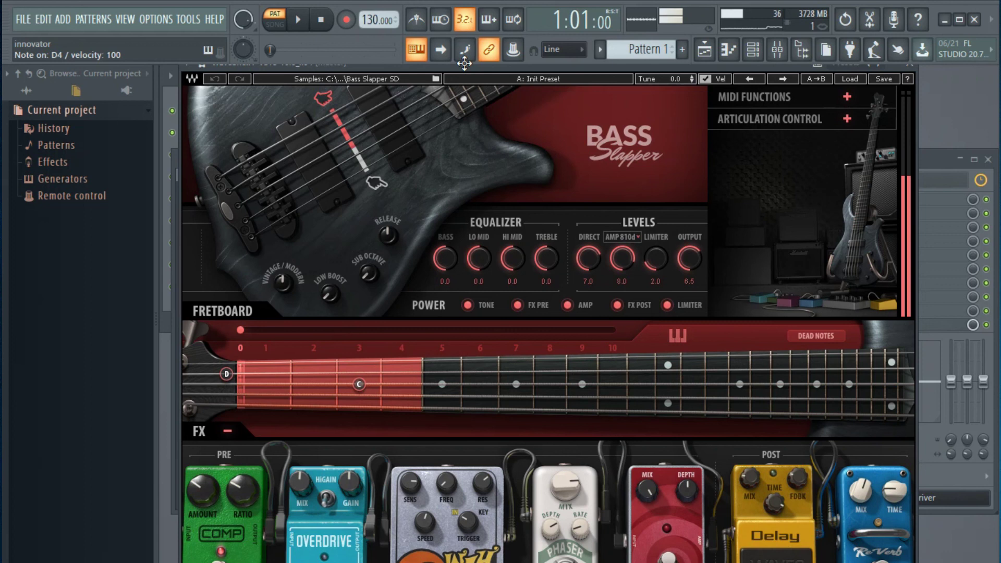
pyautogui.press('x')
pyautogui.press('c')
pyautogui.press('d')
pyautogui.press('s')
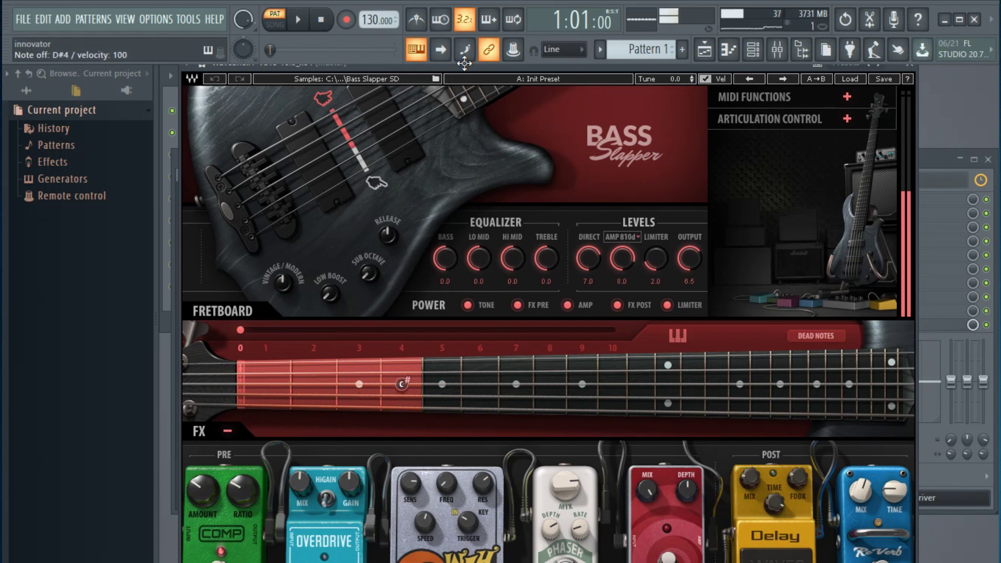
pyautogui.moveTo(464, 63); pyautogui.dragTo(445, 98)
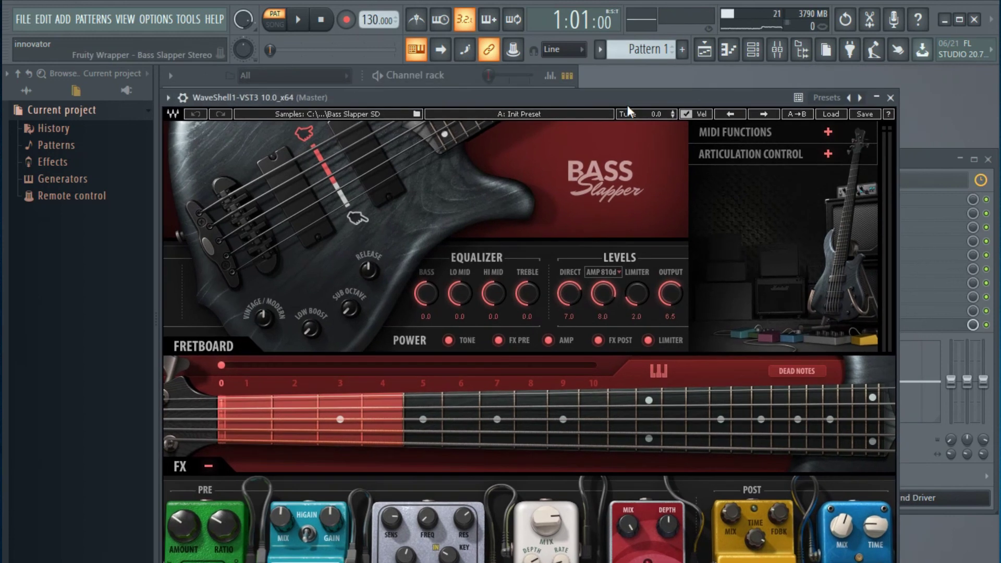
pyautogui.click(890, 97)
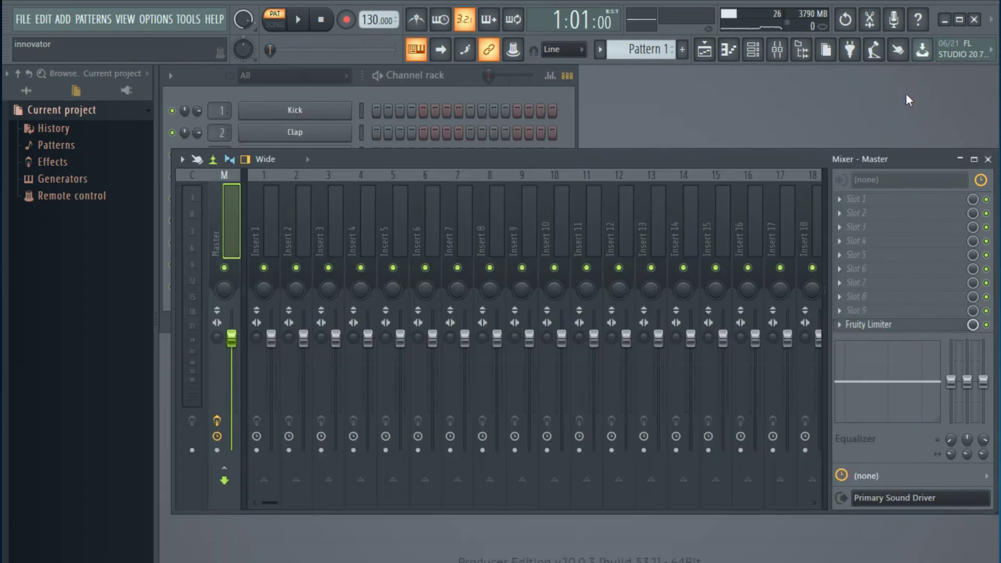
# Load StudioRack Mono-Stereo into effect slot 1 of the Master mixer track and reposition its window so the title bar stays reachable
pyautogui.click(858, 203)
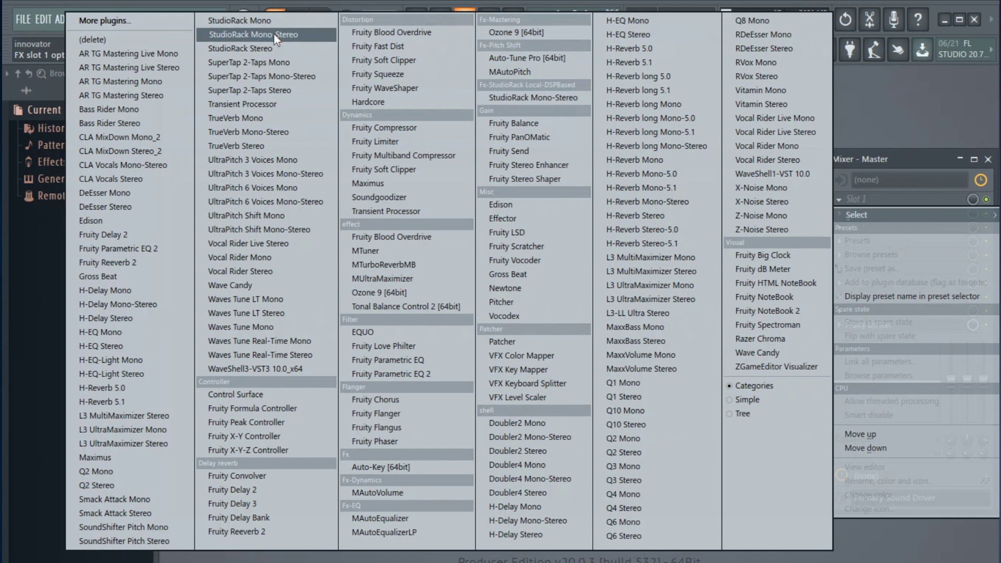
pyautogui.click(257, 36)
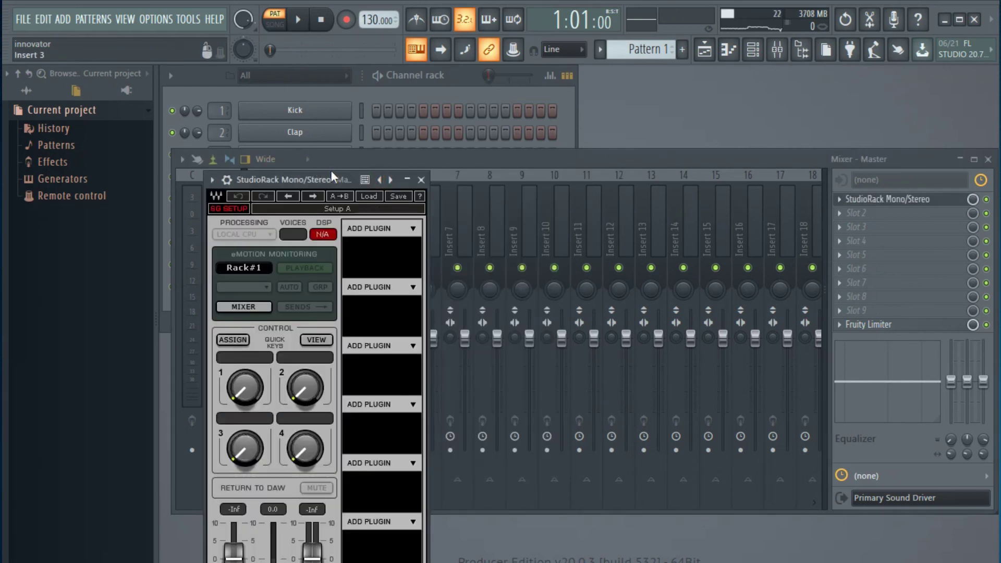
pyautogui.moveTo(331, 170); pyautogui.dragTo(392, 37)
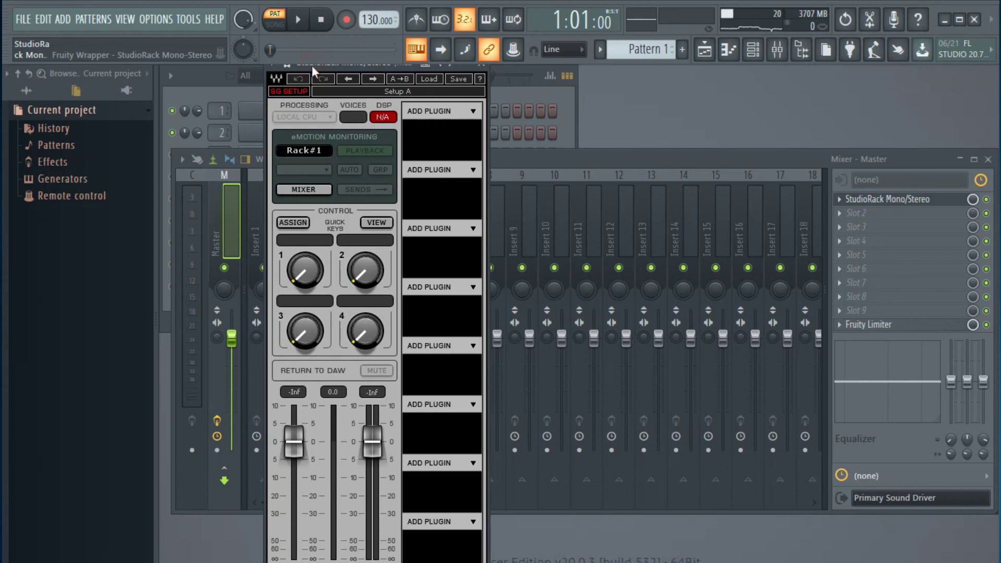
pyautogui.moveTo(311, 64); pyautogui.dragTo(315, 117)
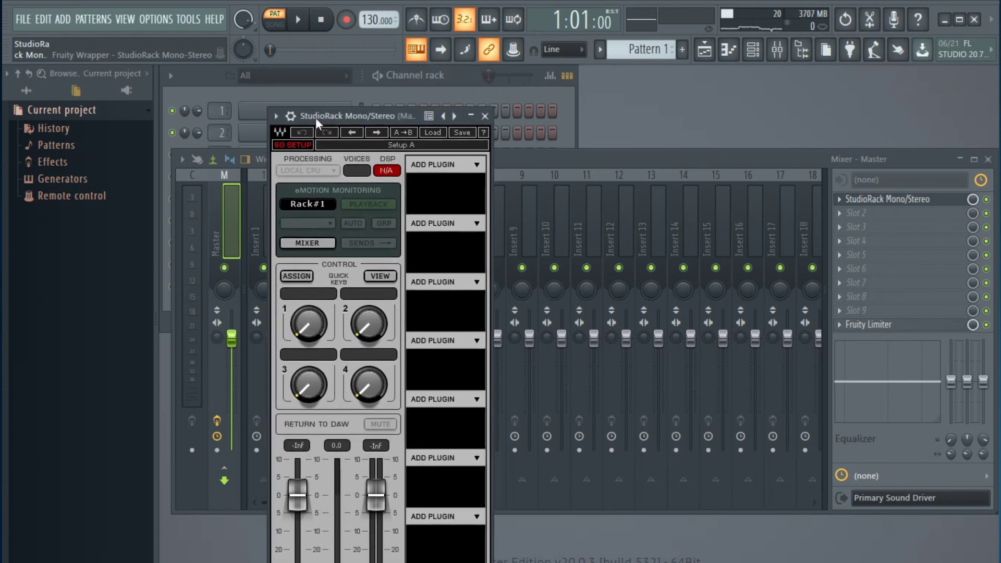
# Browse the plug-in categories available for StudioRack's first rack slot, including Reverb, GTR and Sound Field, and close the StudioRack window
pyautogui.click(475, 167)
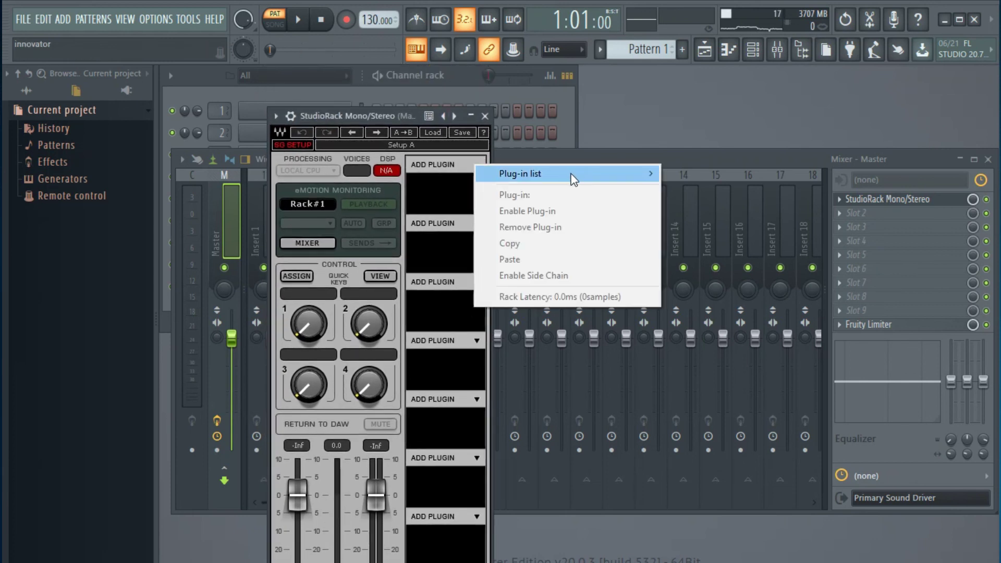
pyautogui.moveTo(573, 179)
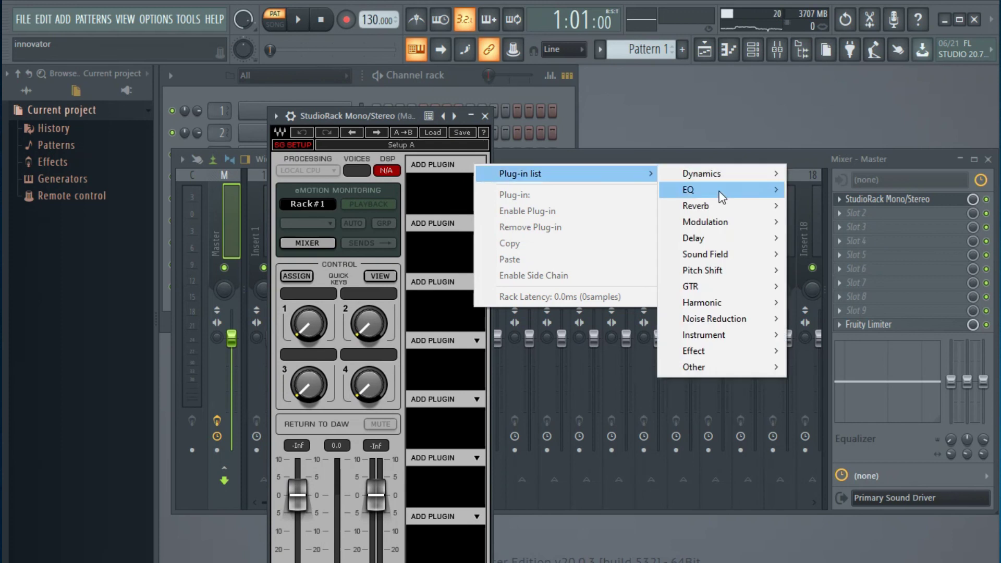
pyautogui.moveTo(719, 205)
pyautogui.moveTo(708, 176)
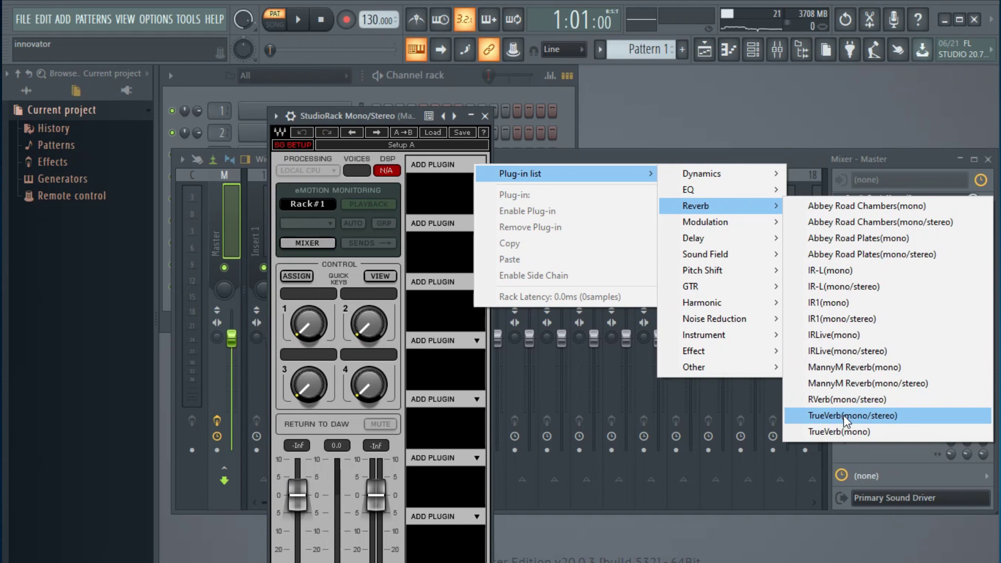
pyautogui.moveTo(749, 241)
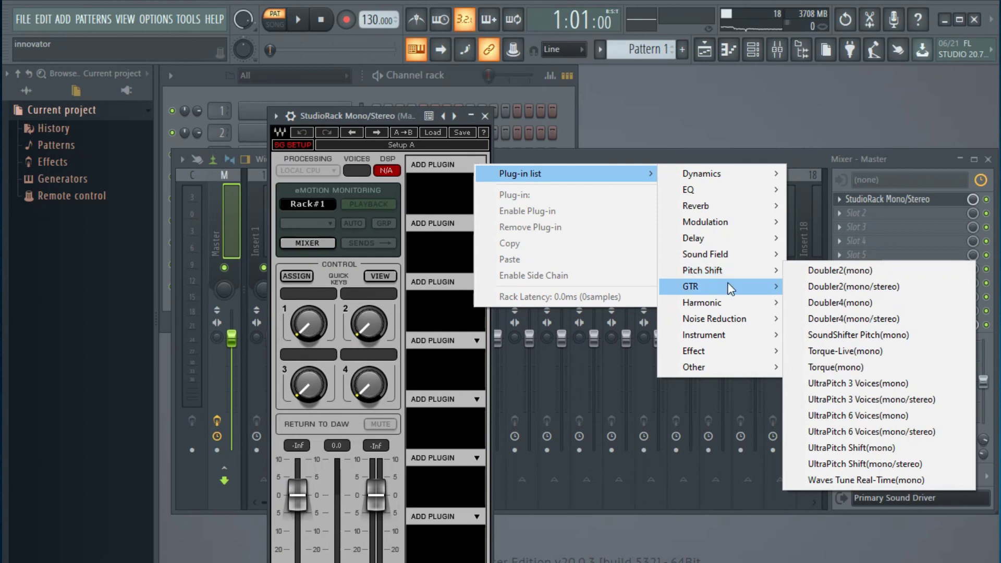
pyautogui.moveTo(730, 288)
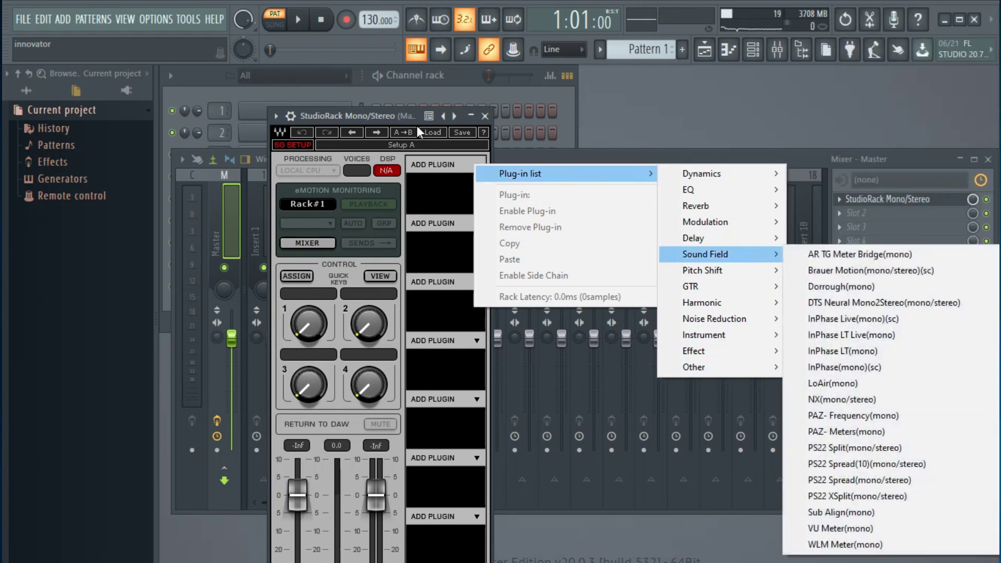
pyautogui.click(401, 117)
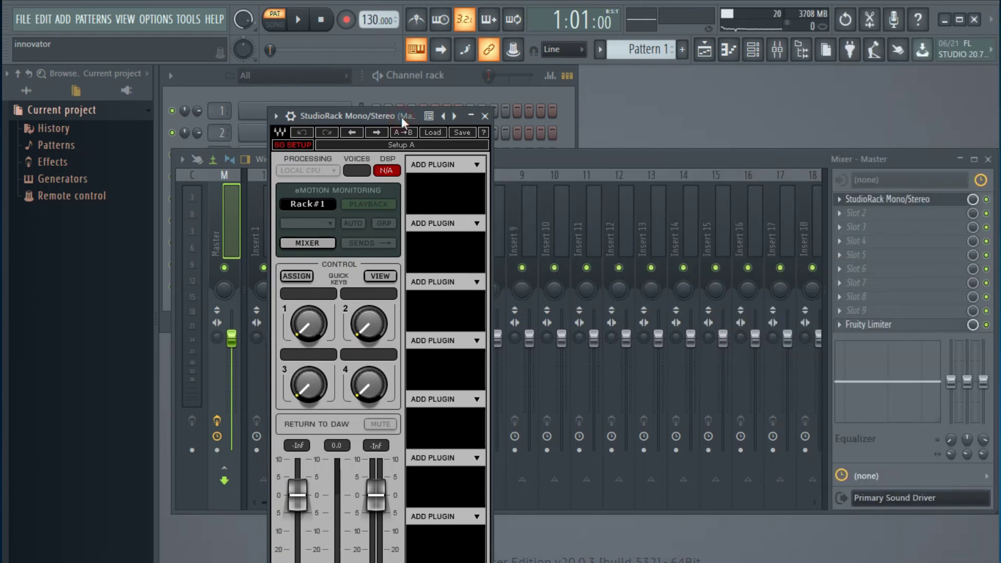
pyautogui.click(485, 116)
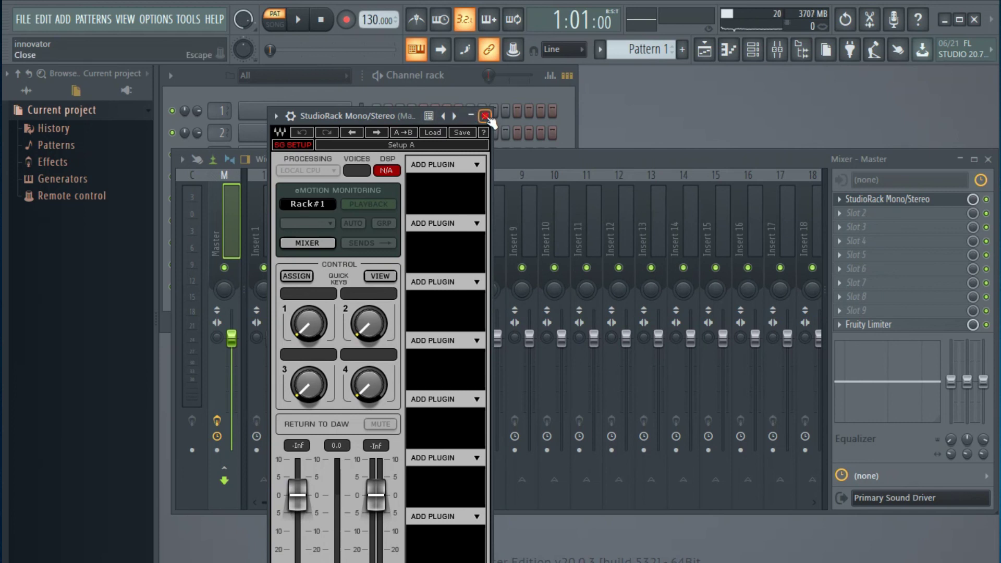